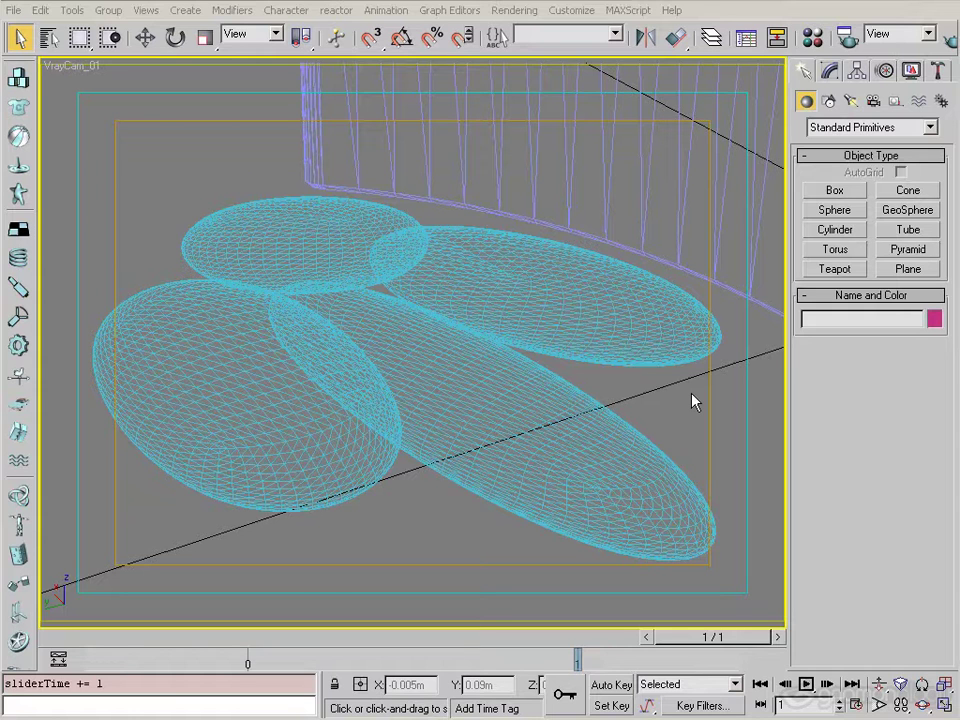
# Clear the selection and open the V-Ray render settings to examine the available antialiasing filters and image sampler types.
pyautogui.hotkey('ctrl', 'd')
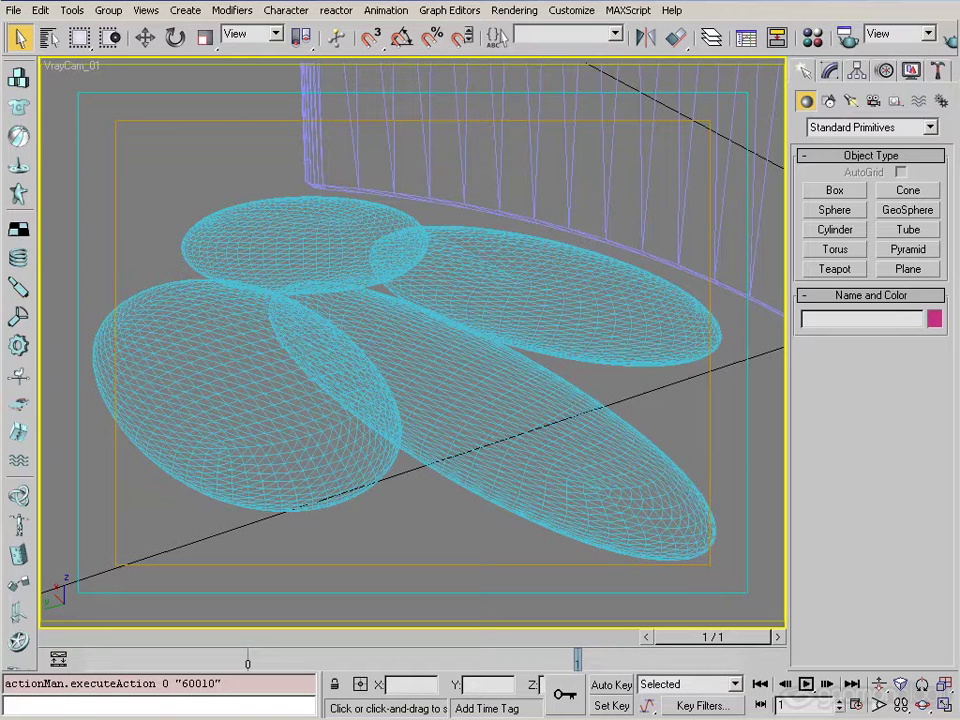
pyautogui.click(846, 38)
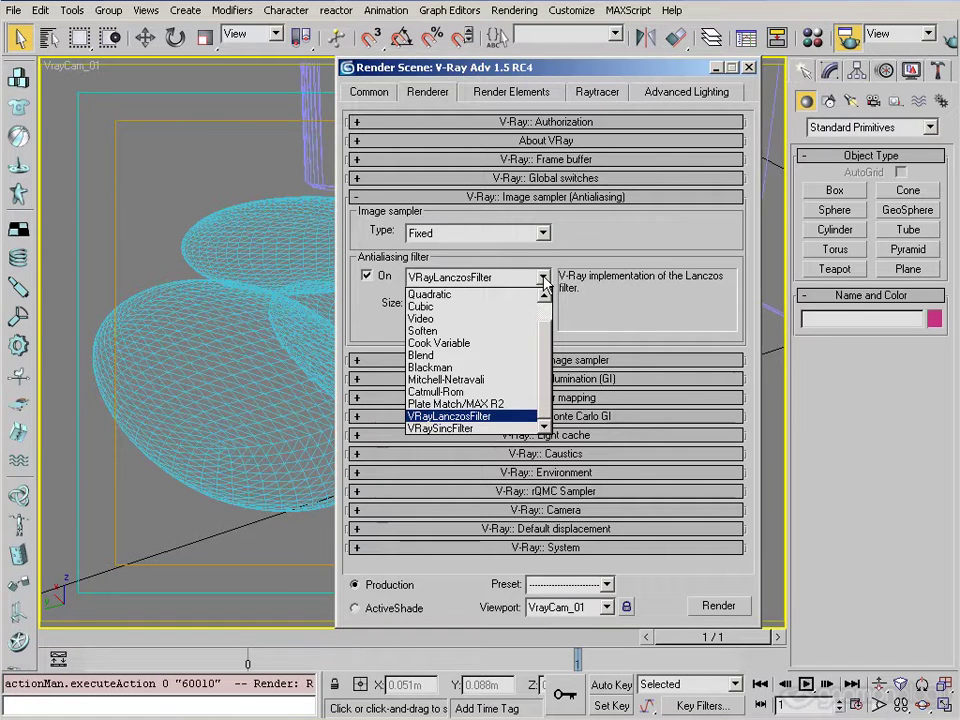
pyautogui.click(545, 285)
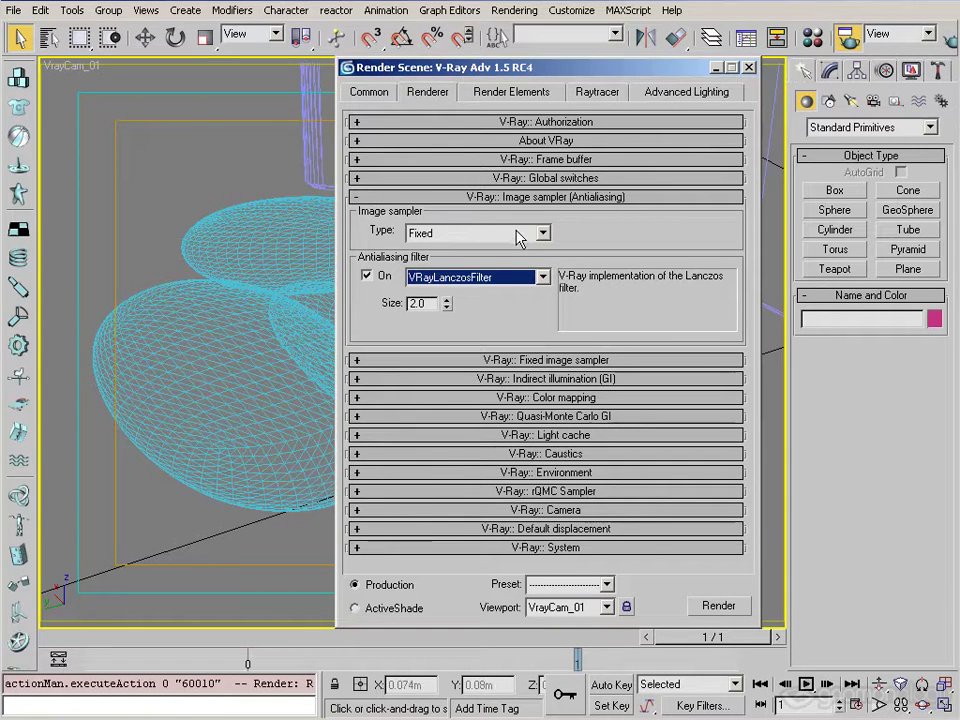
pyautogui.click(502, 237)
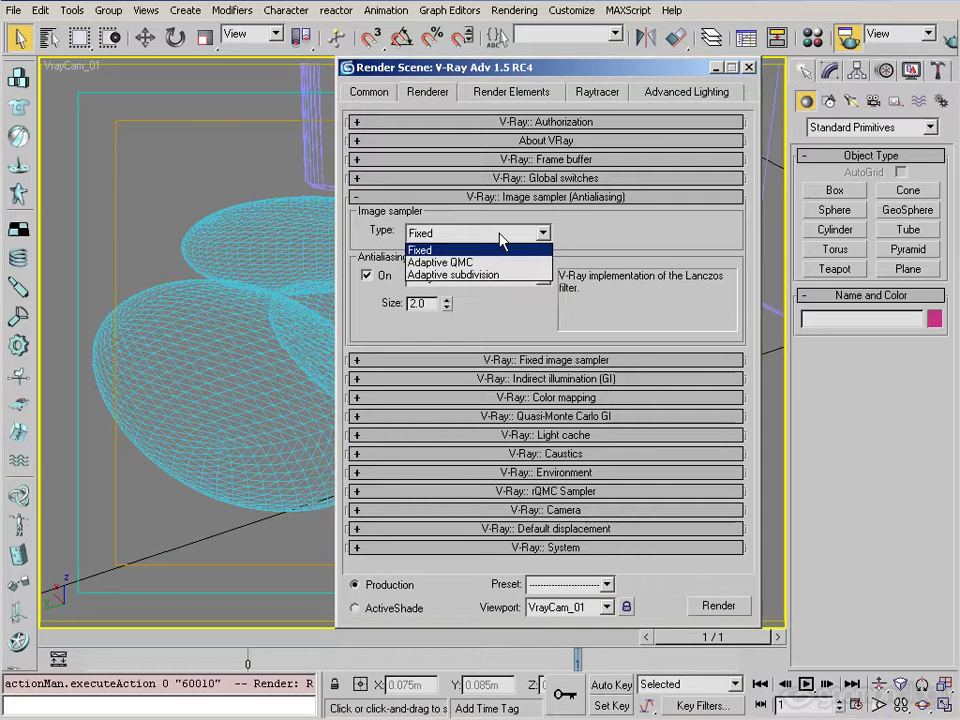
pyautogui.click(502, 237)
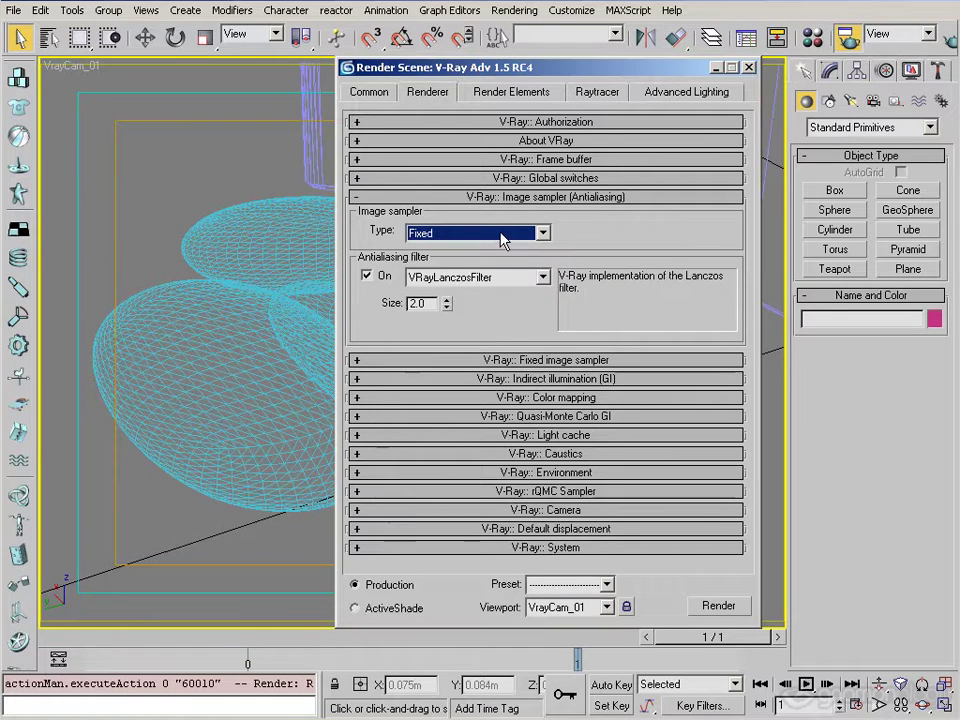
# Examine the subdivision and threshold parameters of the Fixed and Adaptive QMC image samplers.
pyautogui.click(529, 361)
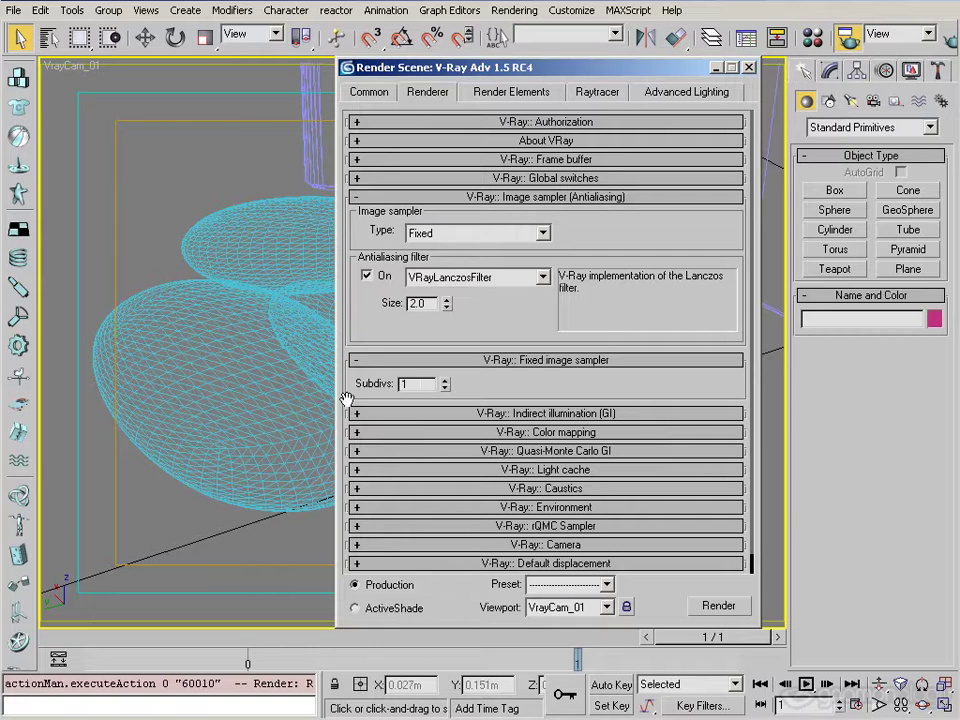
pyautogui.click(445, 381)
pyautogui.click(445, 381)
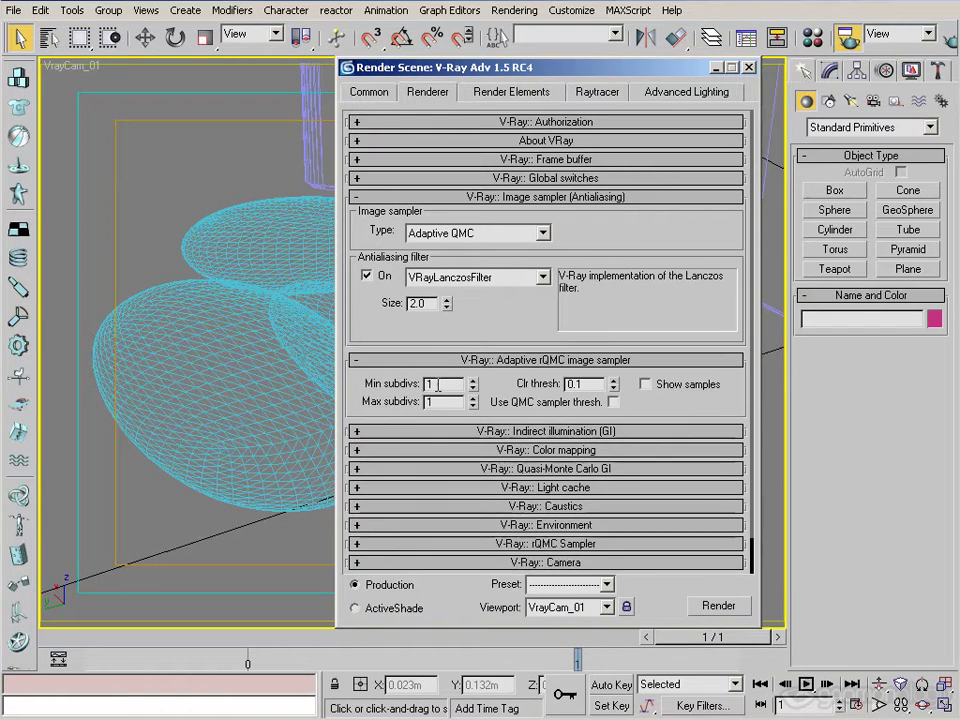
pyautogui.click(585, 384)
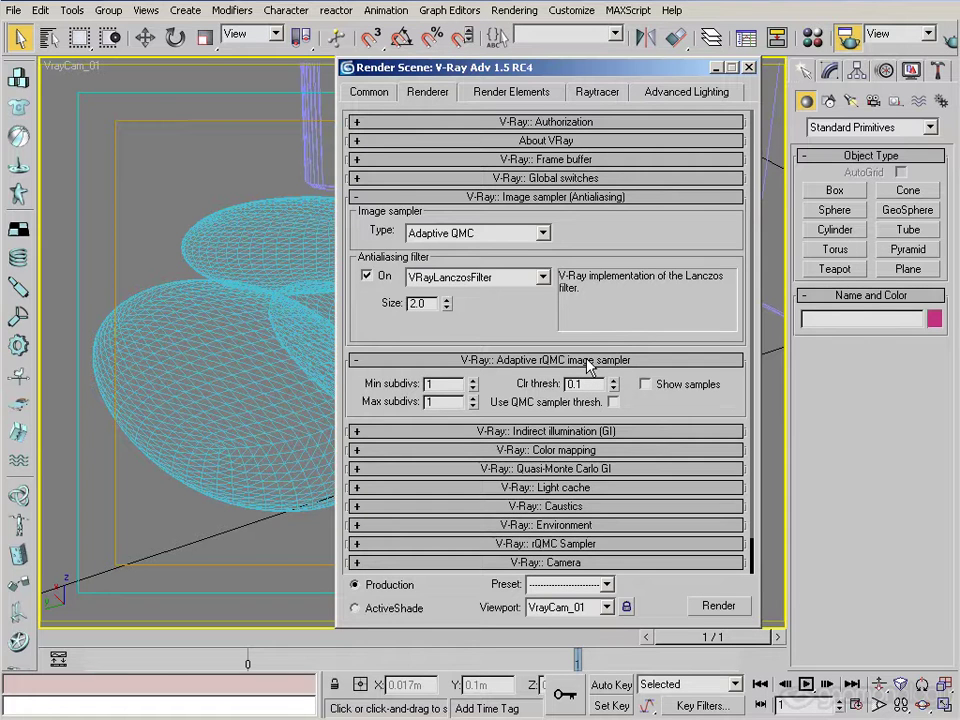
pyautogui.click(585, 360)
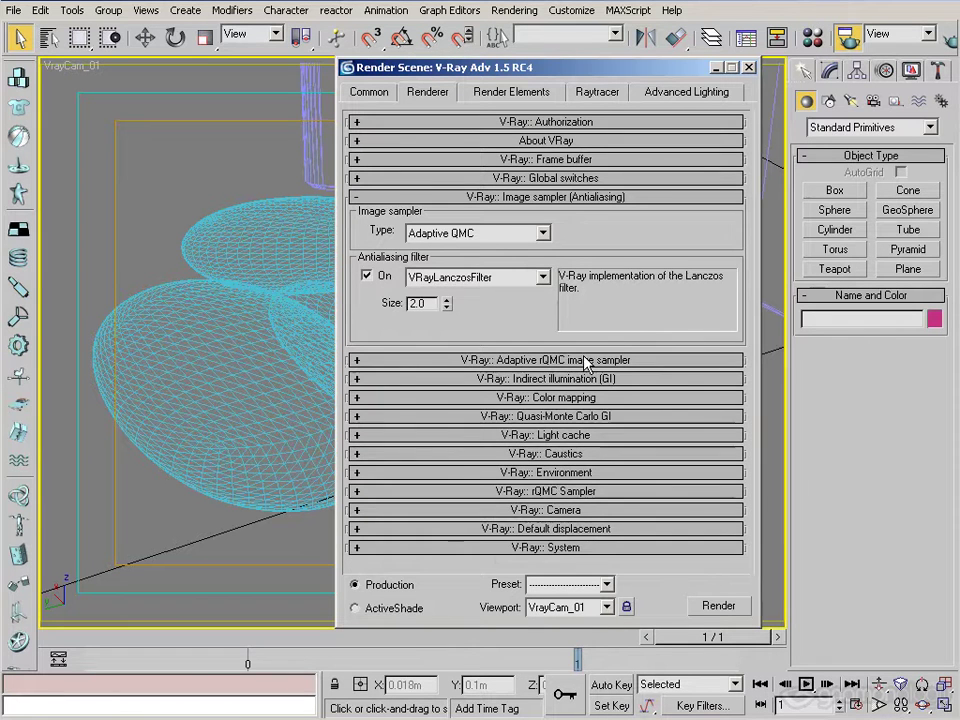
# Switch the image sampler to Adaptive subdivision and examine its rate and threshold parameters.
pyautogui.click(498, 236)
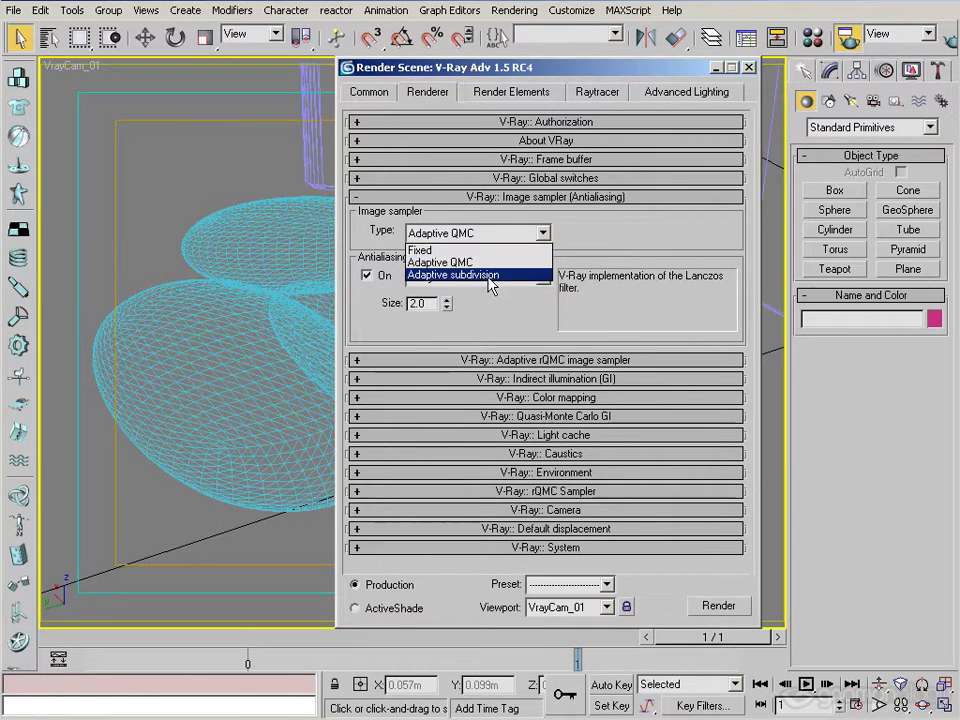
pyautogui.click(486, 275)
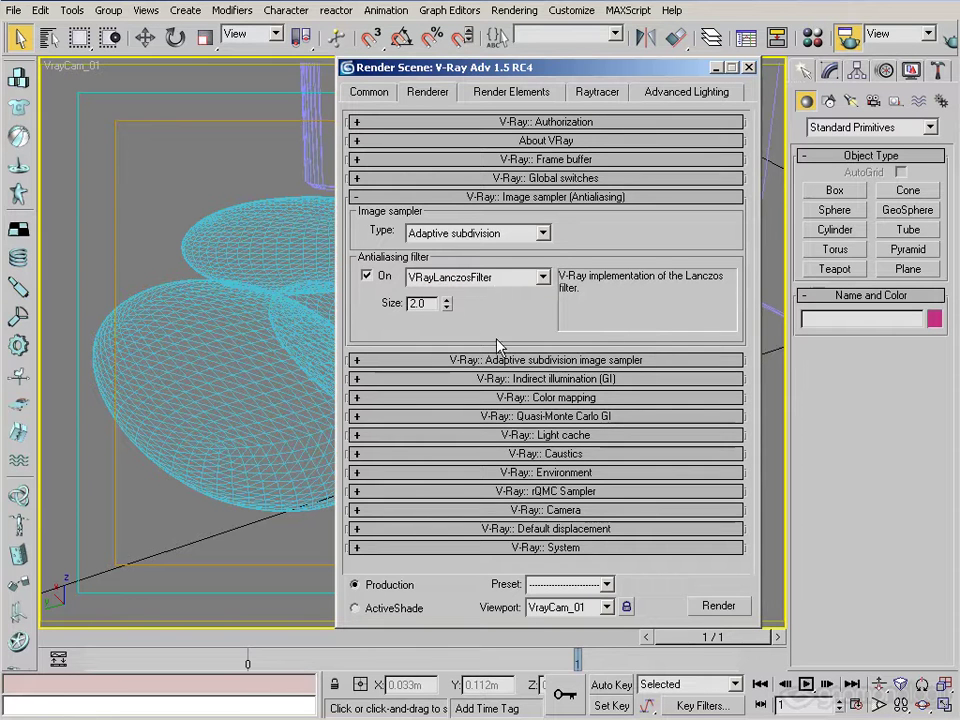
pyautogui.click(524, 361)
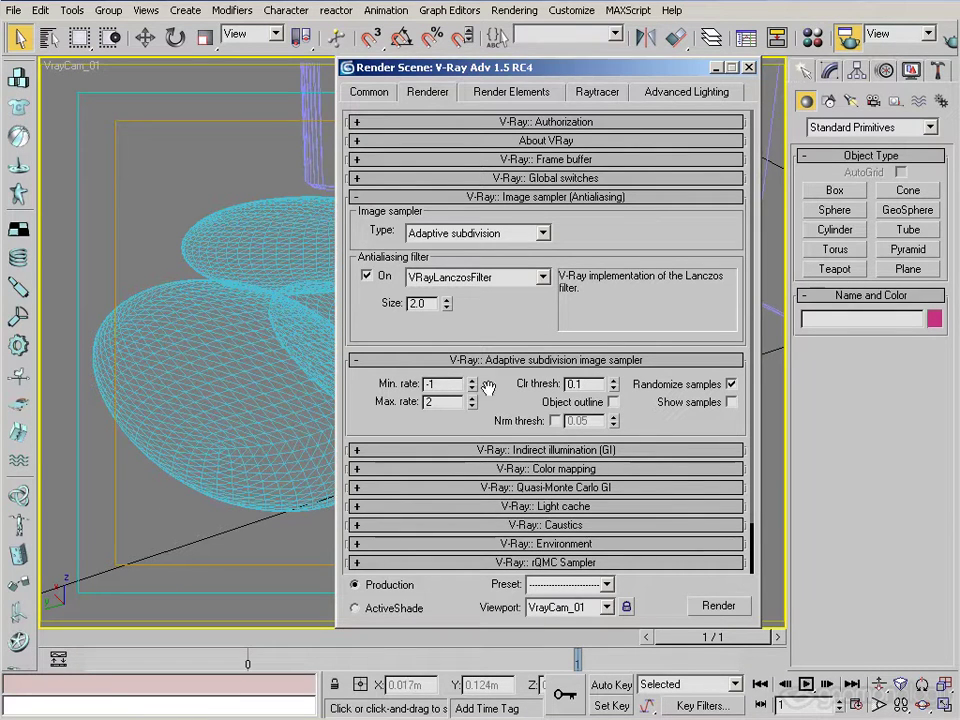
pyautogui.click(445, 400)
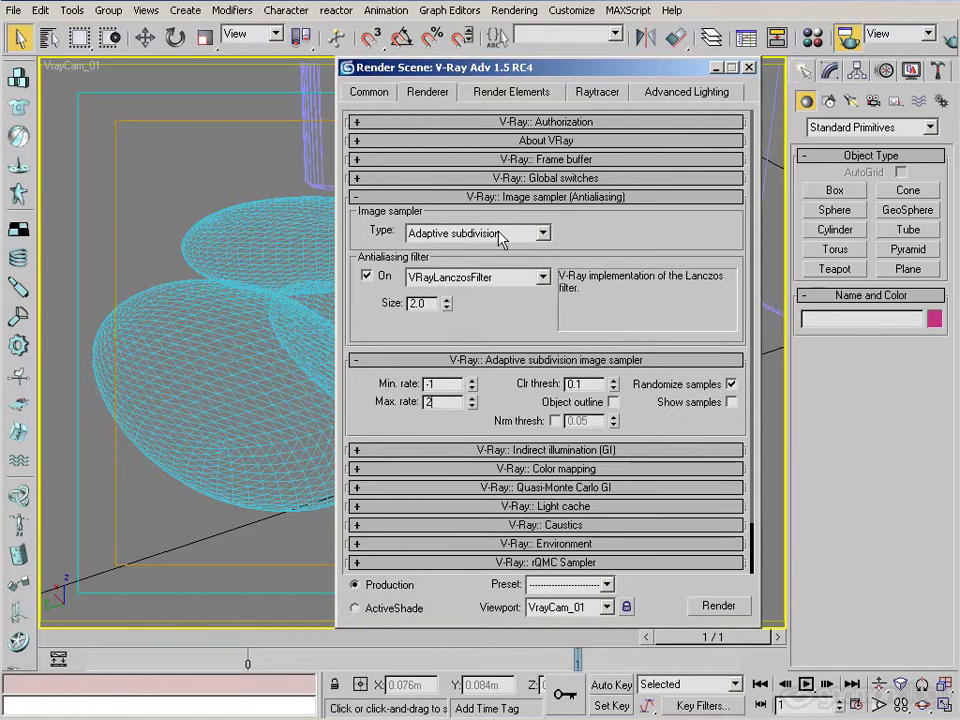
# Set the image sampler type to Adaptive QMC and expose its subdivision parameters.
pyautogui.click(530, 233)
pyautogui.click(462, 261)
pyautogui.click(476, 361)
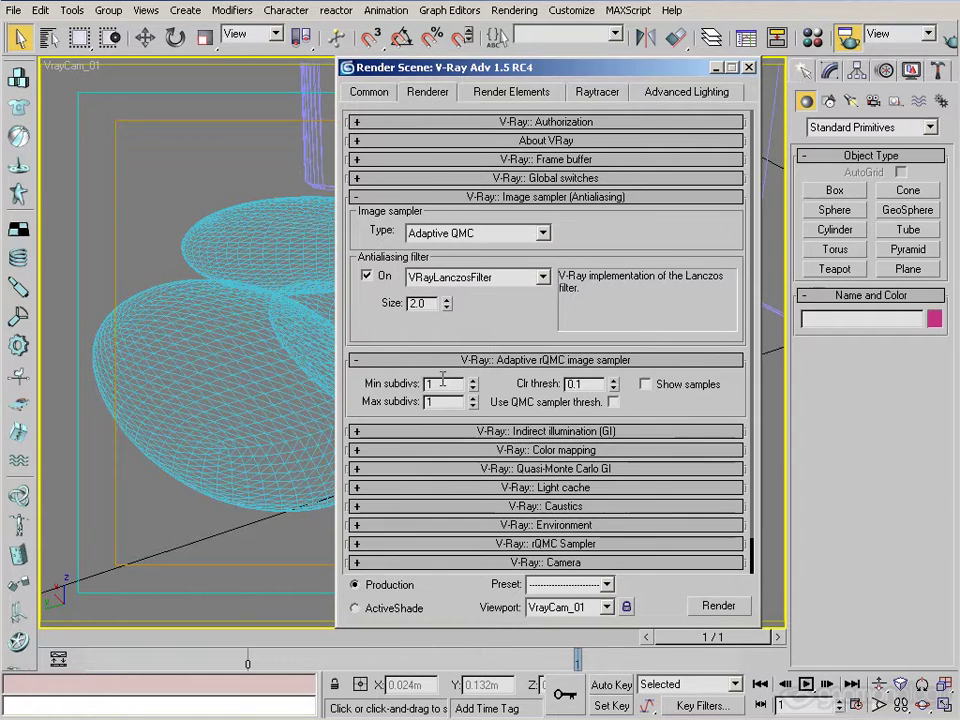
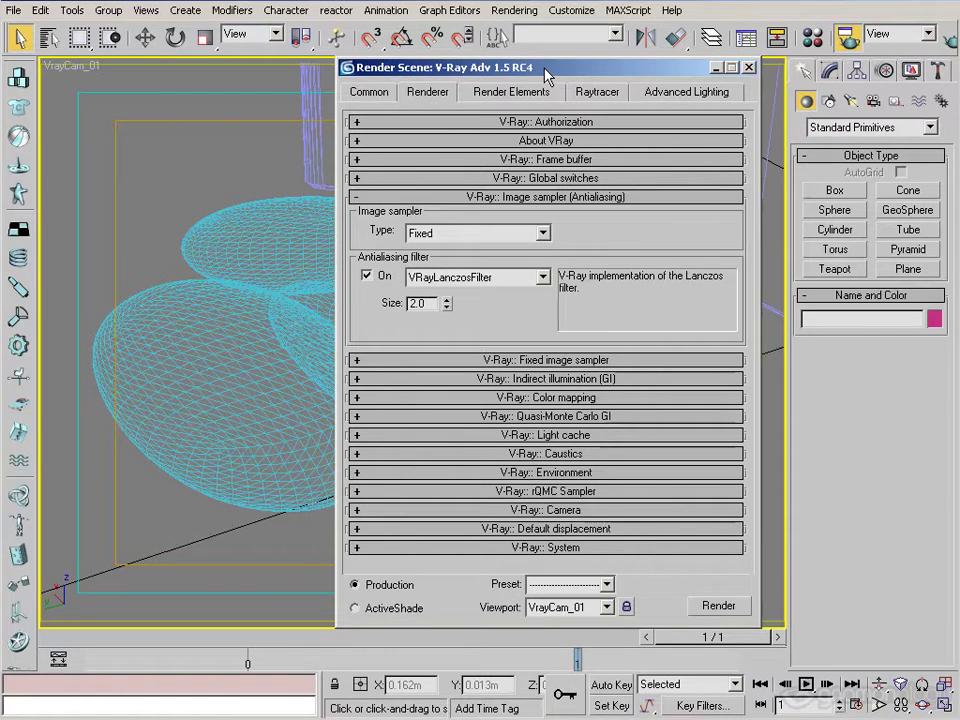
# Minimize the render settings, select VRayLight01 from the scene's objects and examine its dome, sampling and texture parameters.
pyautogui.click(716, 68)
pyautogui.click(49, 37)
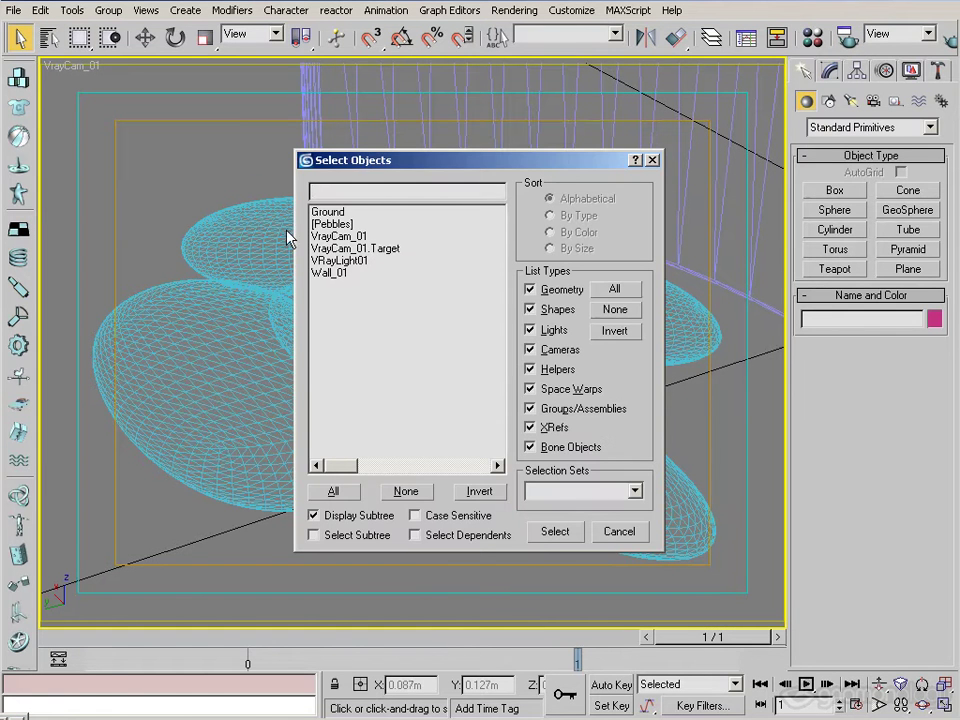
pyautogui.click(334, 224)
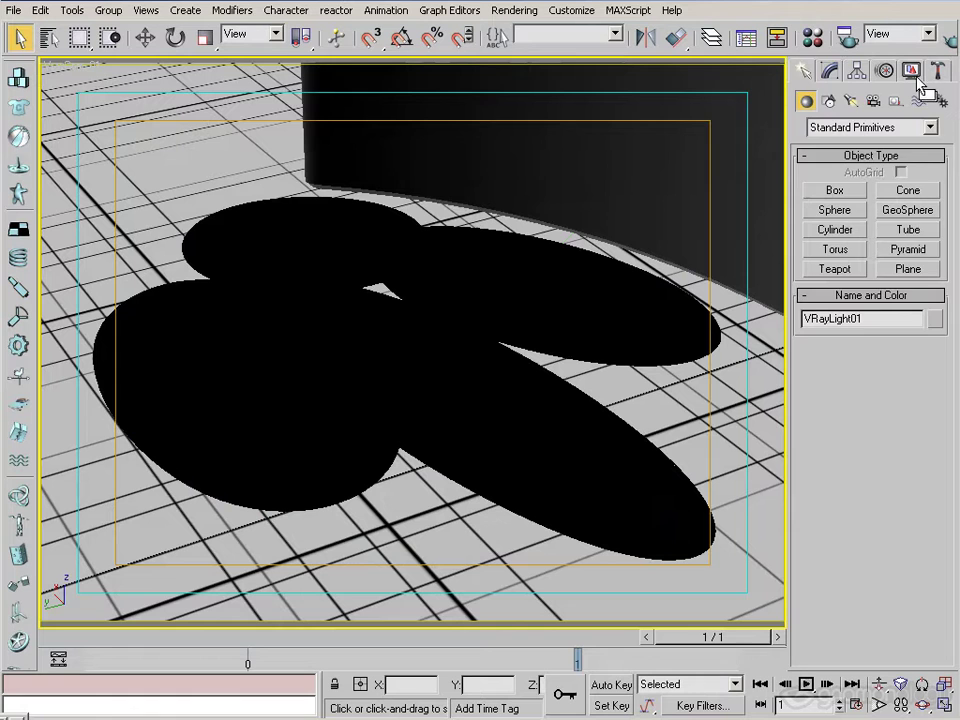
pyautogui.click(829, 70)
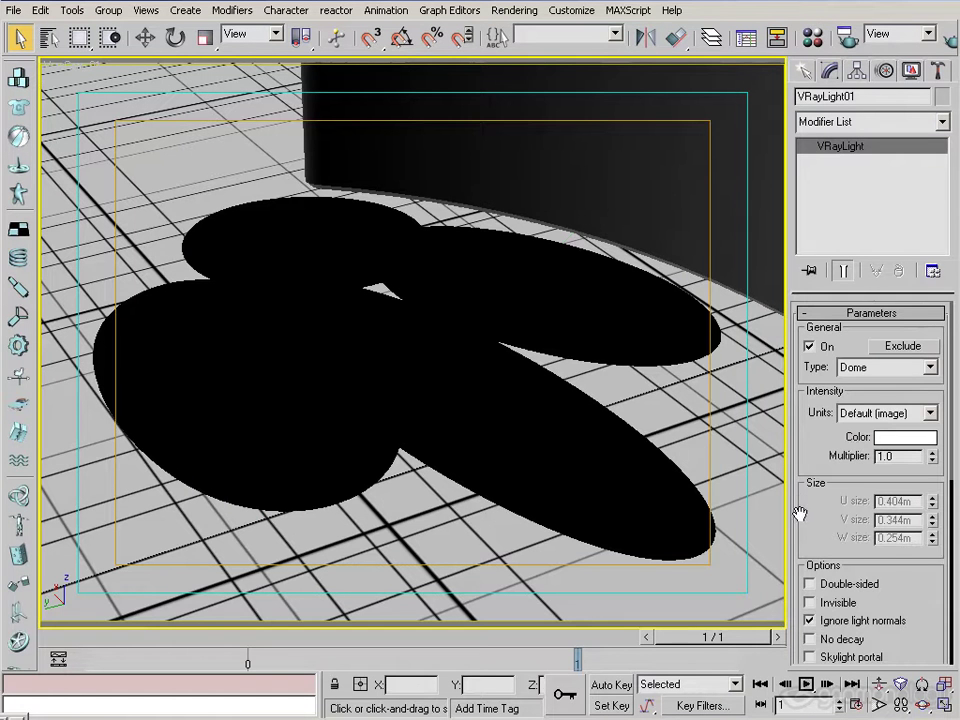
pyautogui.moveTo(799, 510); pyautogui.dragTo(771, 144)
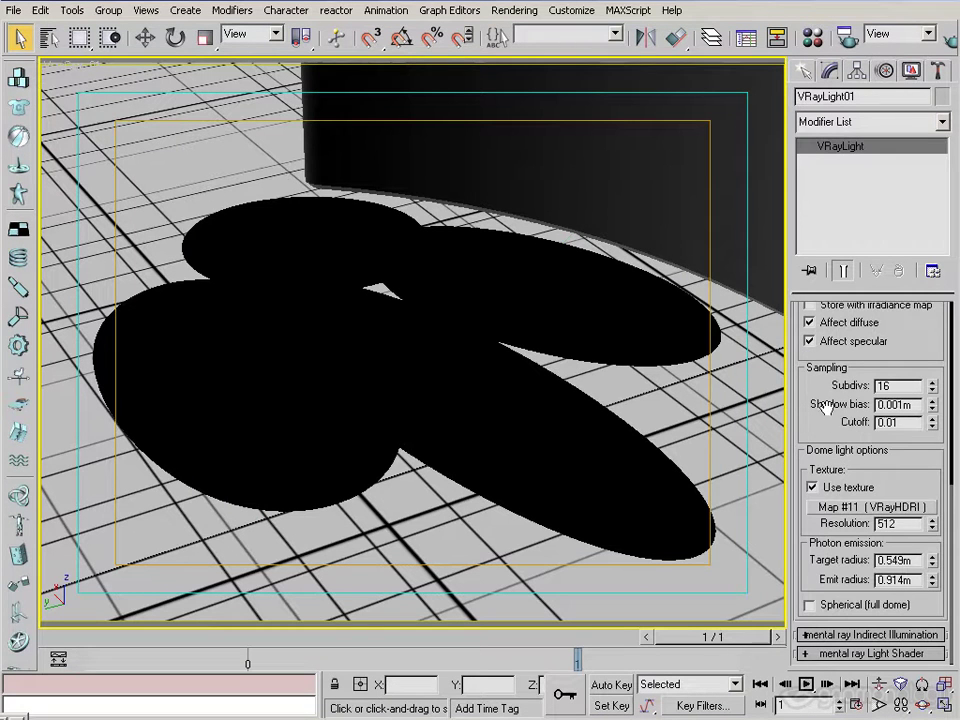
pyautogui.scroll(5, 820, 400)
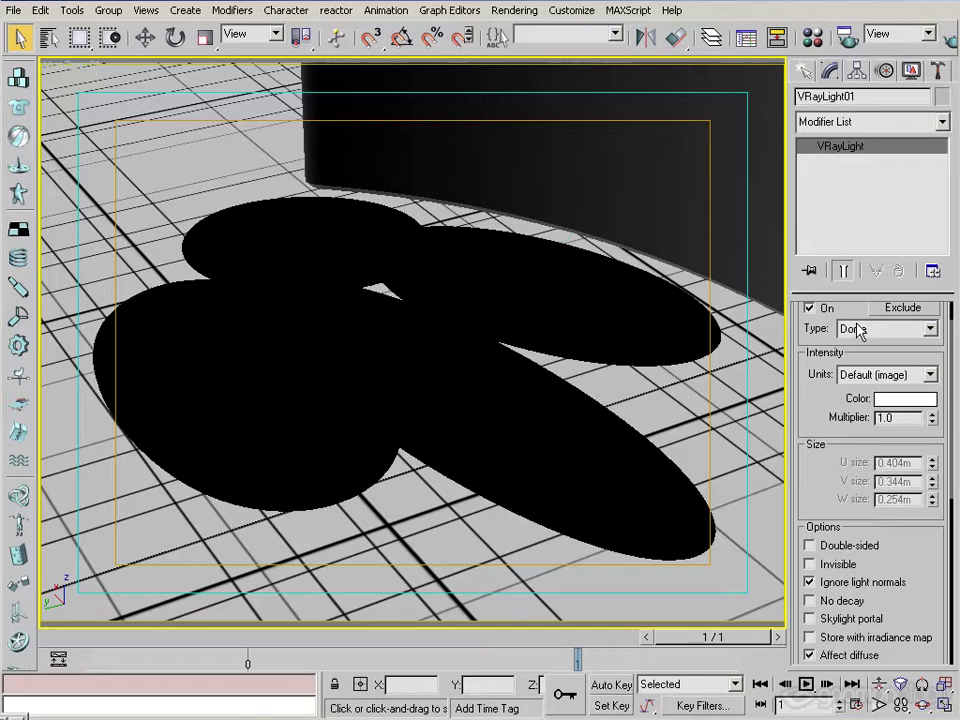
pyautogui.scroll(-5, 865, 430)
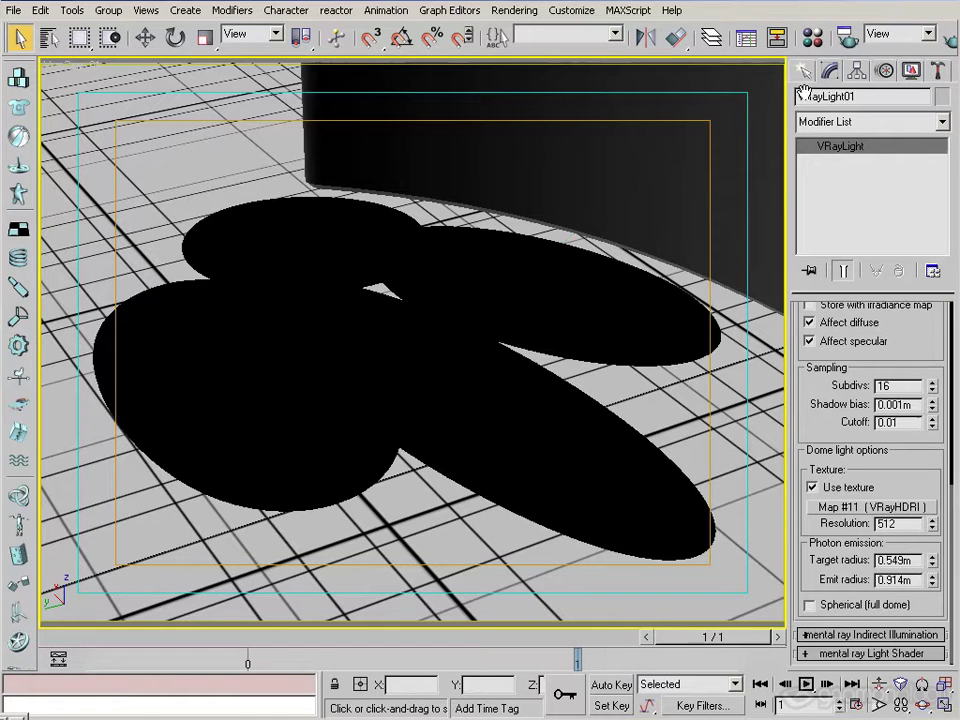
# Open the Material Editor and look through the Pebble, Pebble2, ground and wall materials in the sample slots.
pyautogui.press('m')
pyautogui.moveTo(100, 50); pyautogui.dragTo(316, 55)
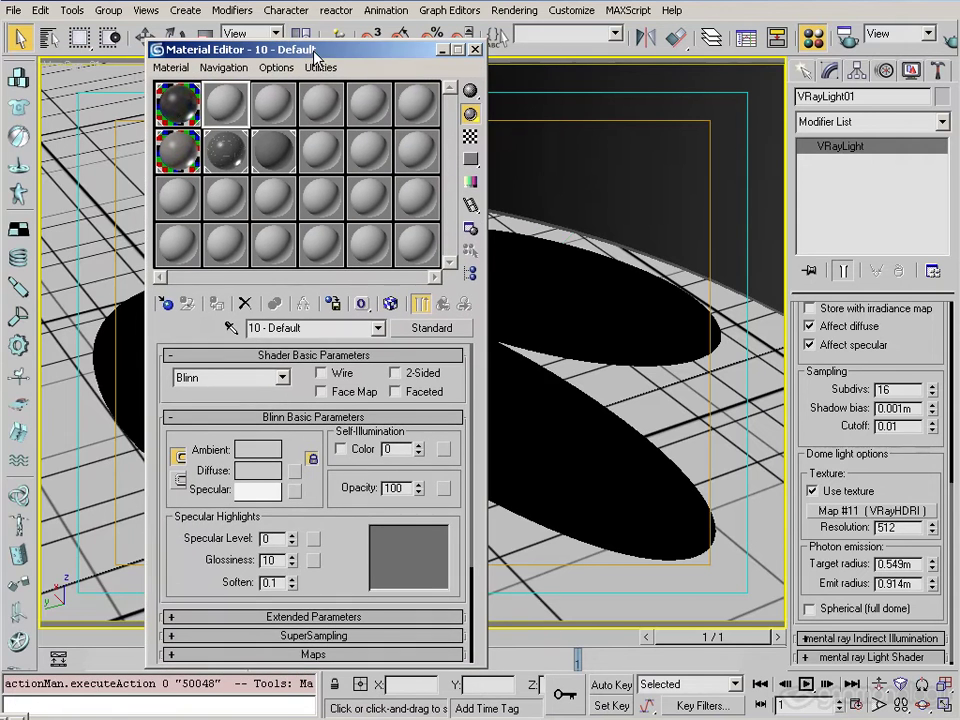
pyautogui.click(172, 150)
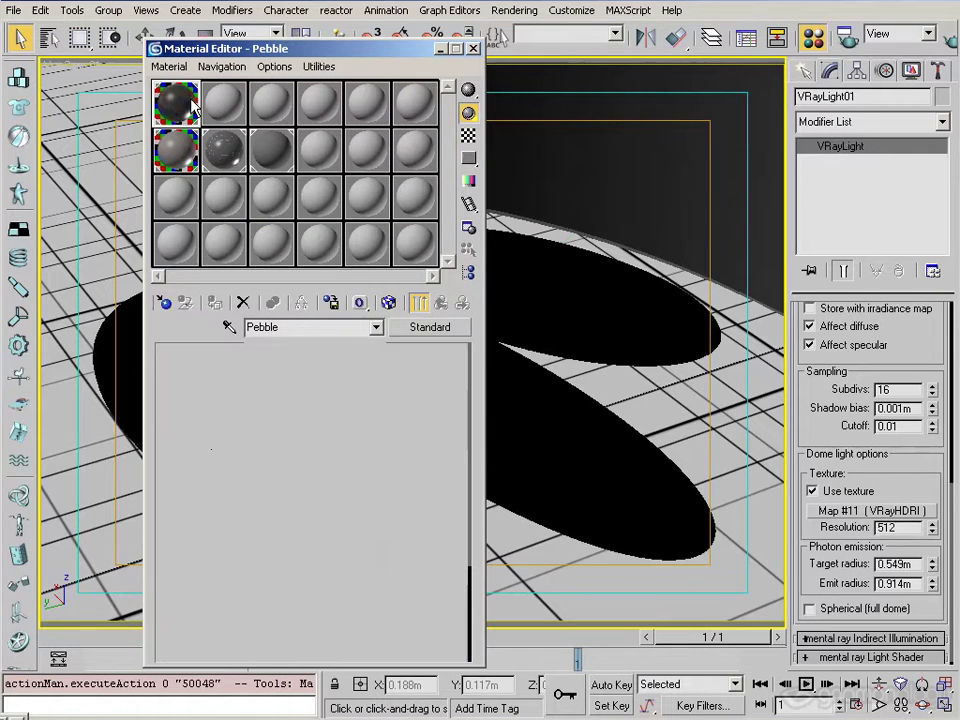
pyautogui.click(224, 150)
pyautogui.click(280, 158)
pyautogui.click(172, 108)
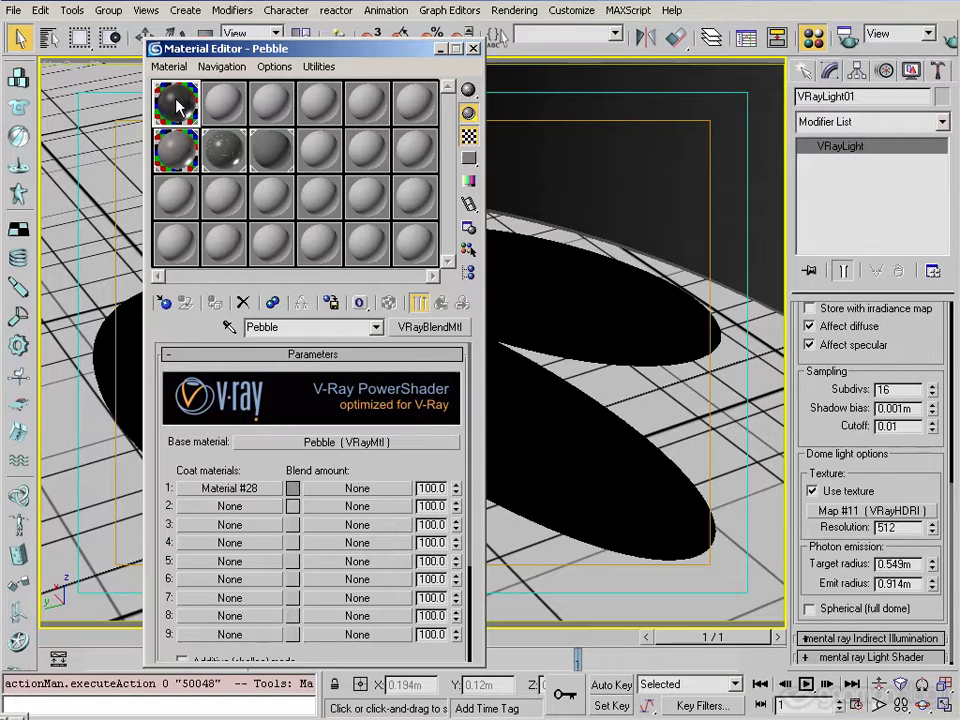
pyautogui.click(182, 150)
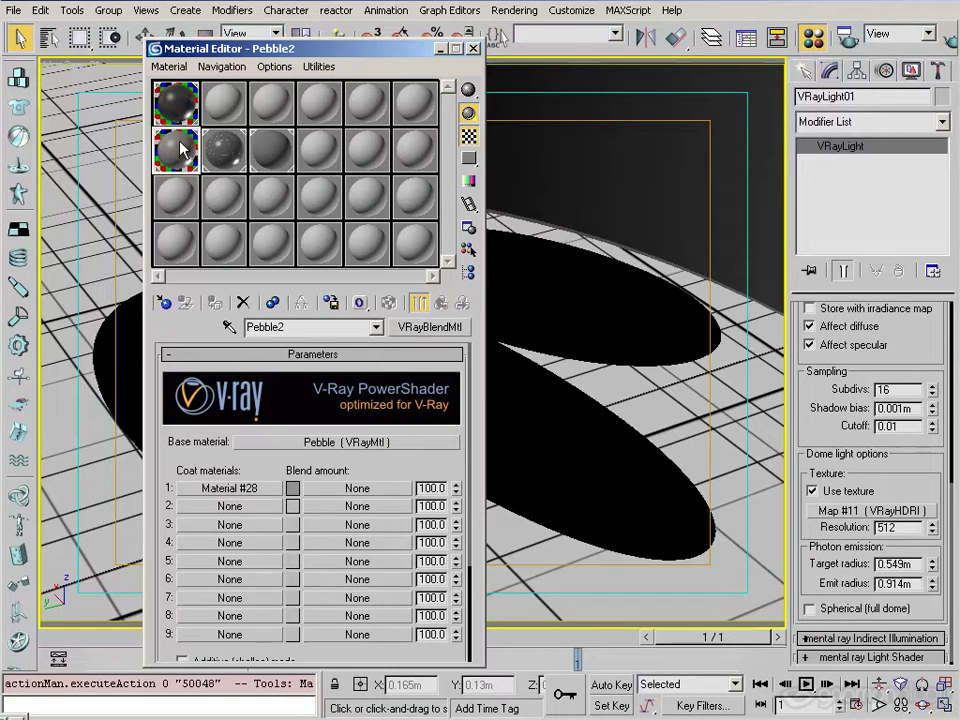
pyautogui.click(174, 104)
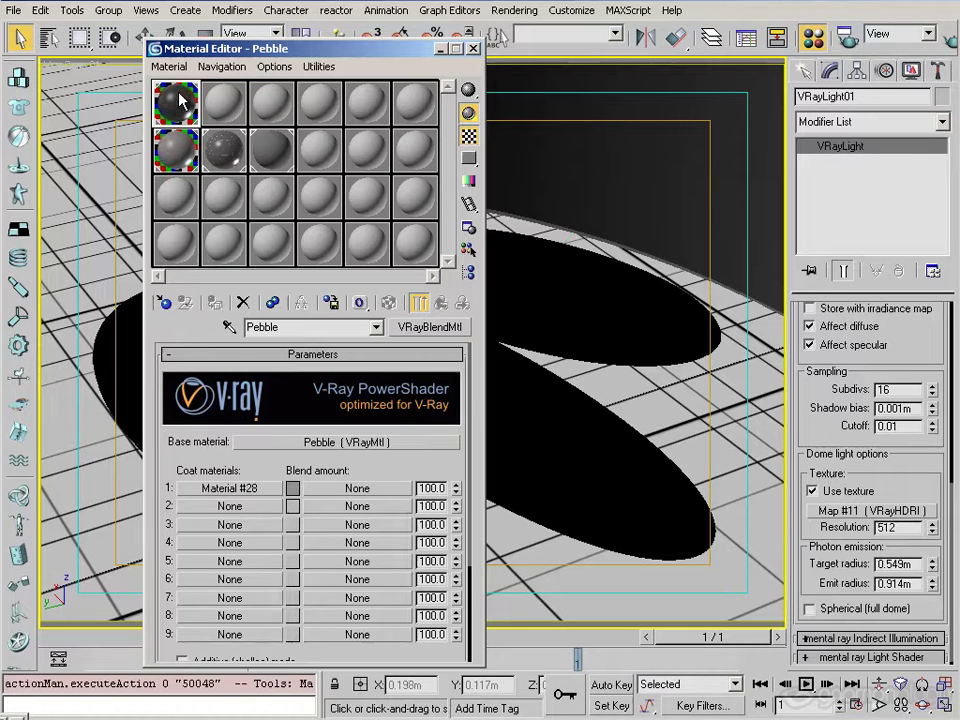
# Open the Pebble blend's base VRayMtl and inspect the Noise map in its diffuse slot.
pyautogui.click(266, 449)
pyautogui.moveTo(364, 454); pyautogui.dragTo(350, 390)
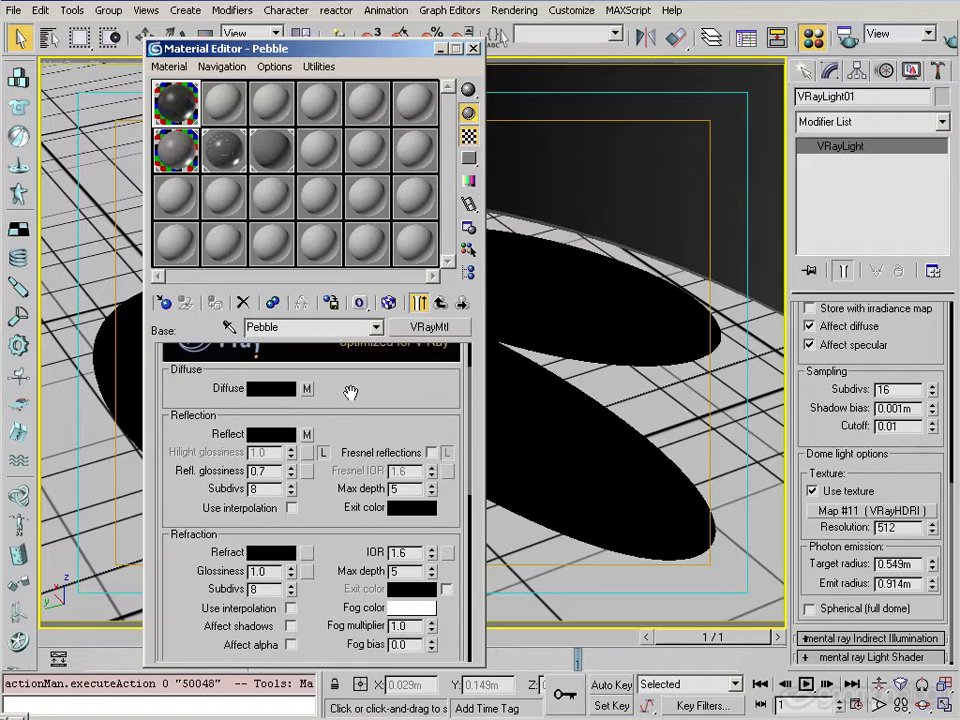
pyautogui.click(307, 387)
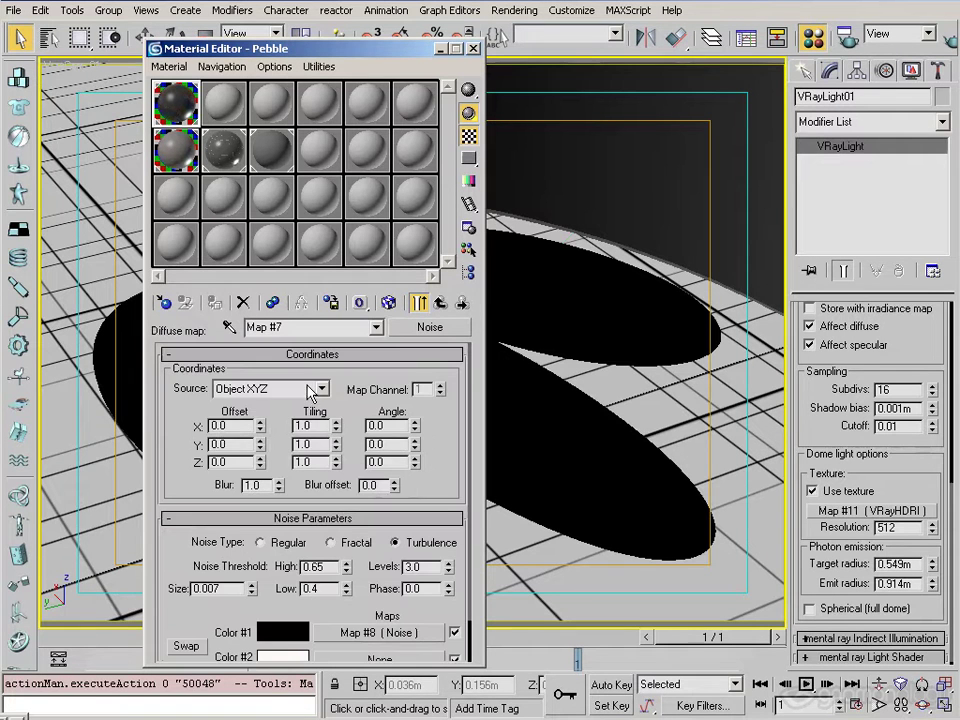
pyautogui.moveTo(201, 503); pyautogui.dragTo(201, 469)
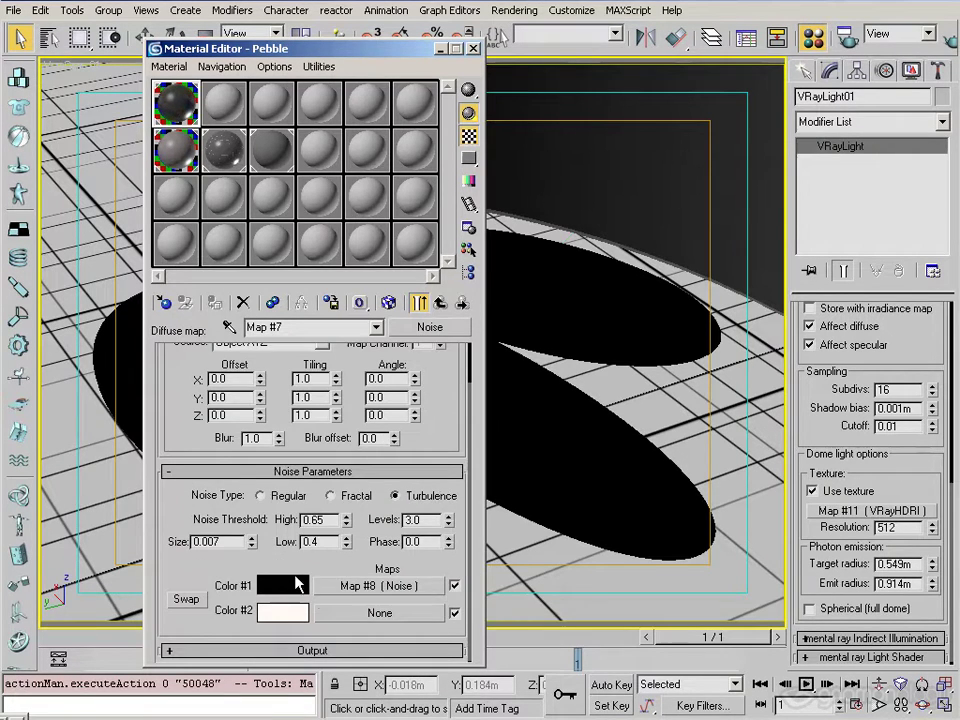
# Open the nested Noise map in Color #1 and view the scene's material hierarchy in the Material/Map Browser.
pyautogui.click(345, 588)
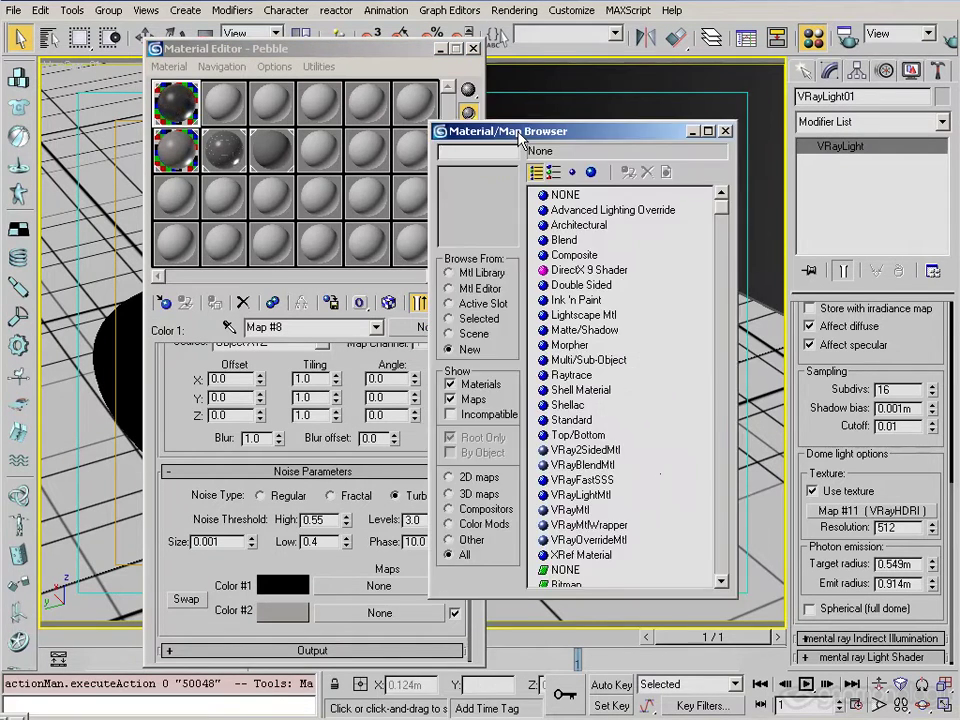
pyautogui.click(526, 300)
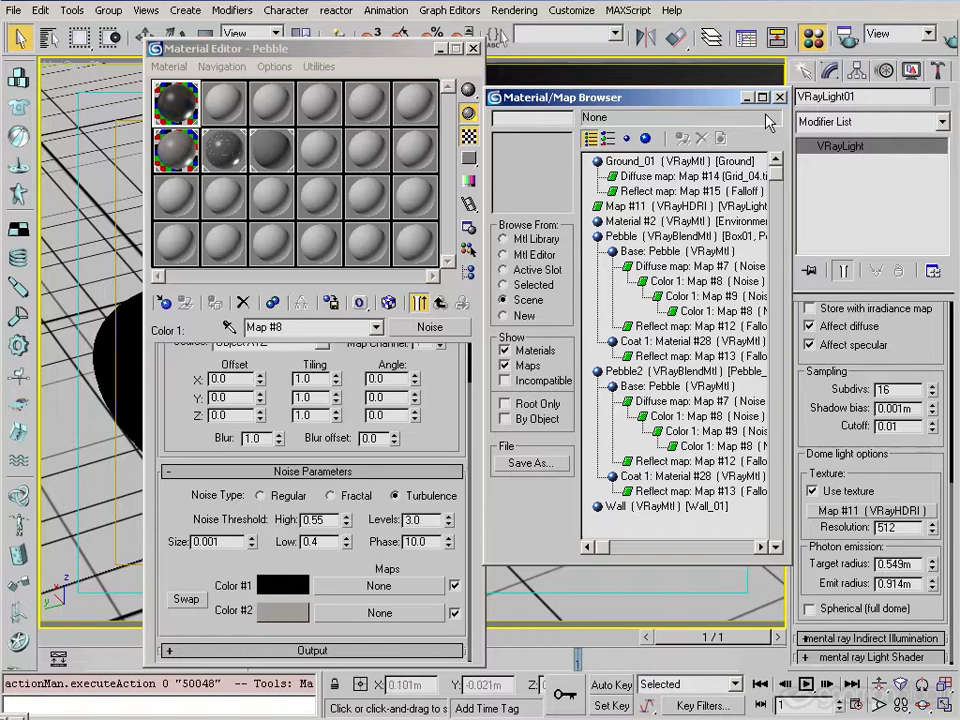
pyautogui.press('Escape')
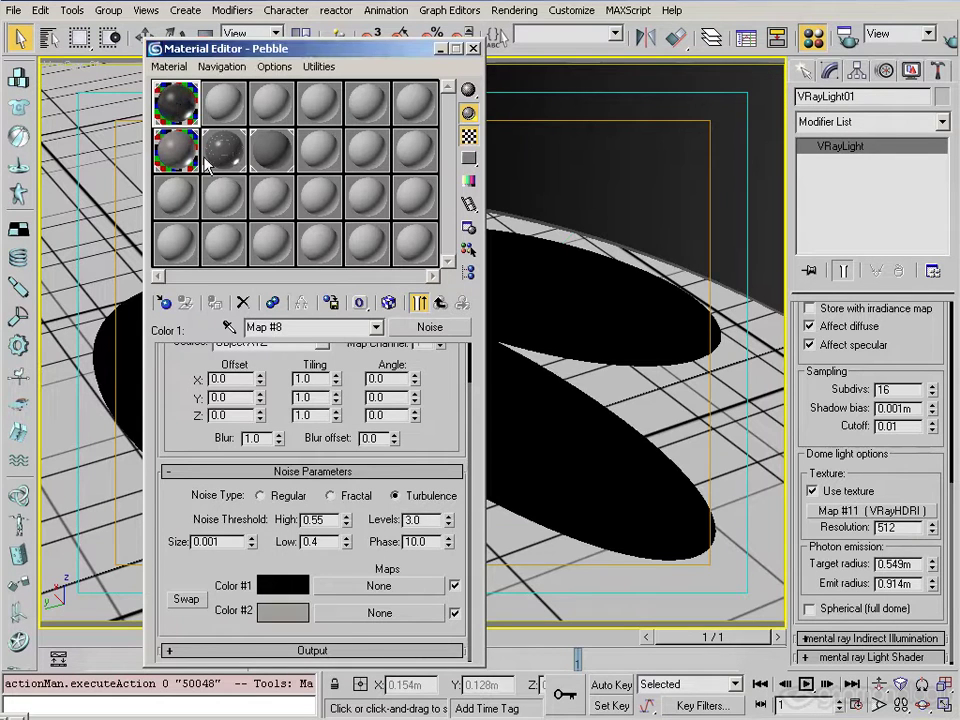
# Review the maps of the Ground_01 material and open the Falloff map in its reflect slot.
pyautogui.click(228, 150)
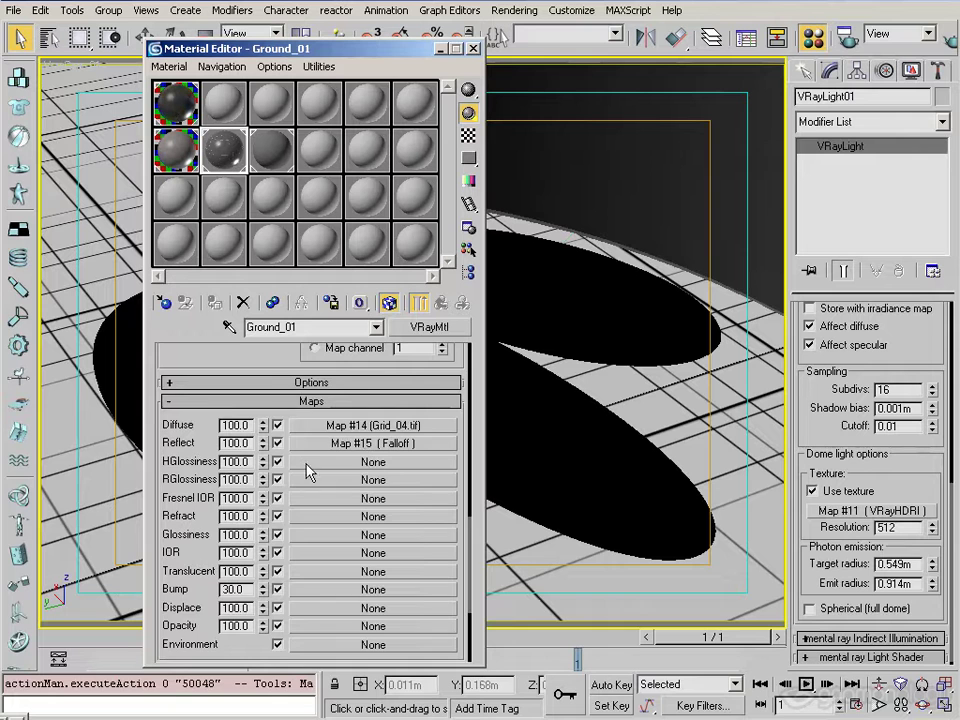
pyautogui.moveTo(238, 356); pyautogui.dragTo(280, 238)
pyautogui.scroll(5, 176, 400)
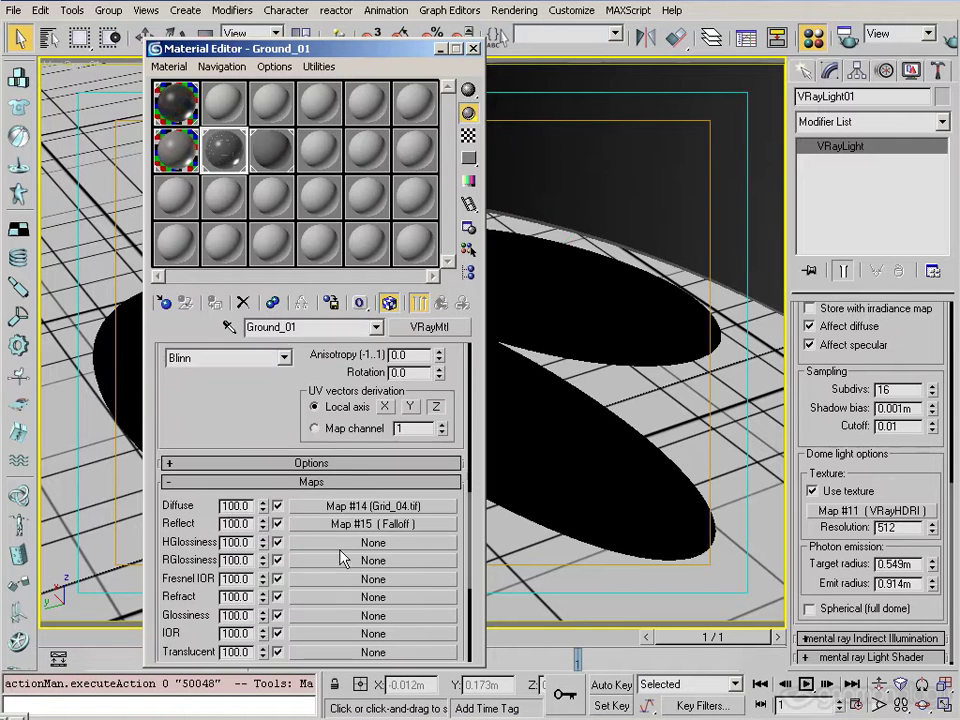
pyautogui.click(338, 523)
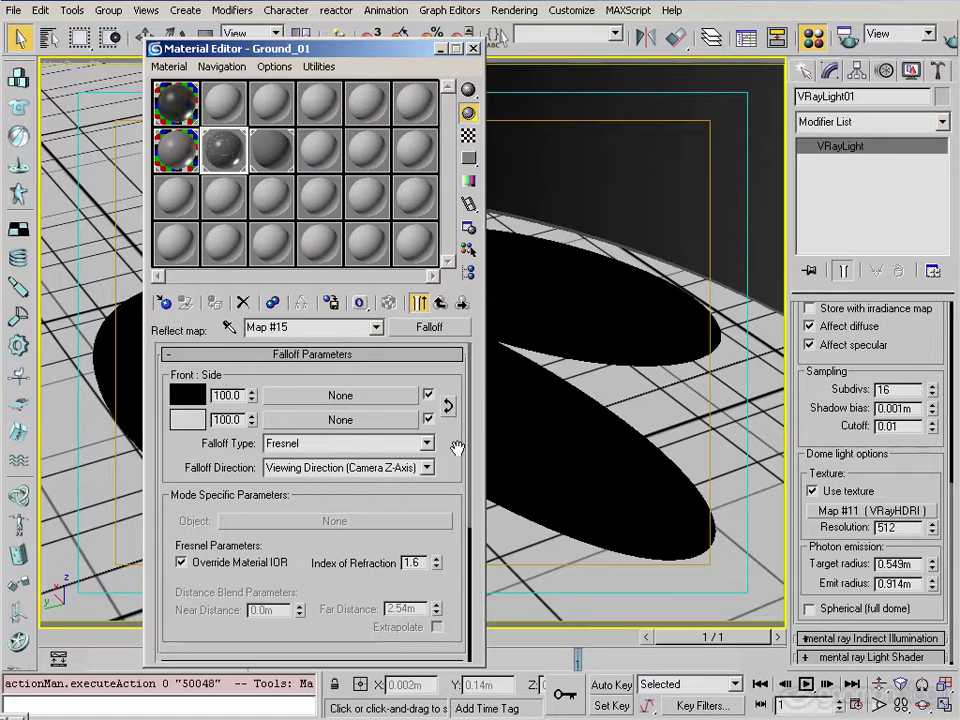
# Return from the Falloff map to Ground_01 and compare its reflection glossiness and subdivs with those of the Pebble base material.
pyautogui.click(440, 302)
pyautogui.scroll(6, 236, 553)
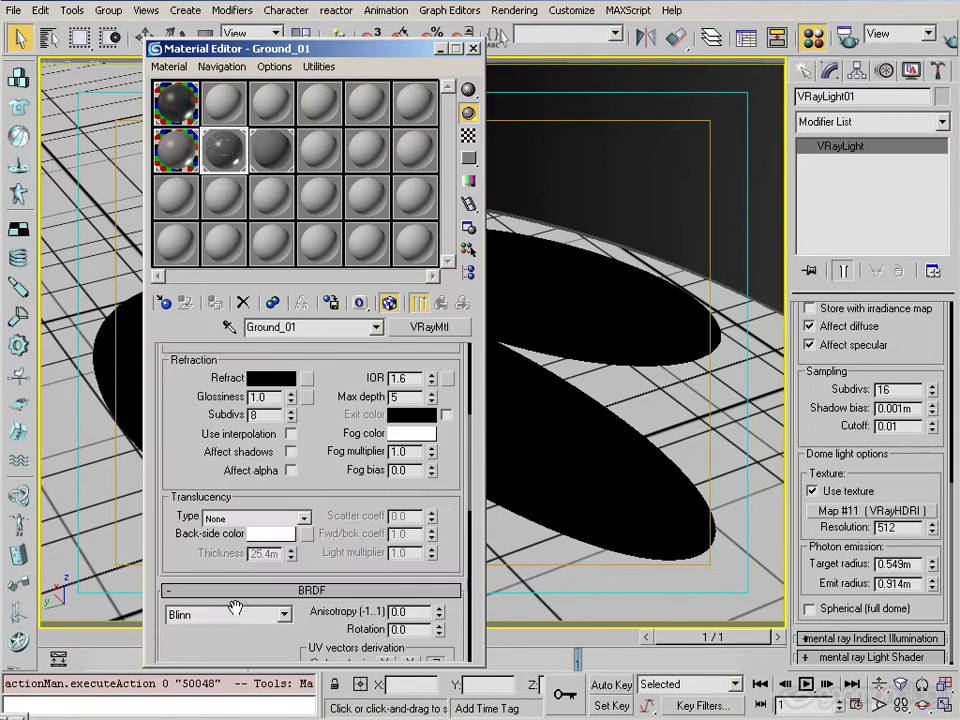
pyautogui.scroll(4, 178, 491)
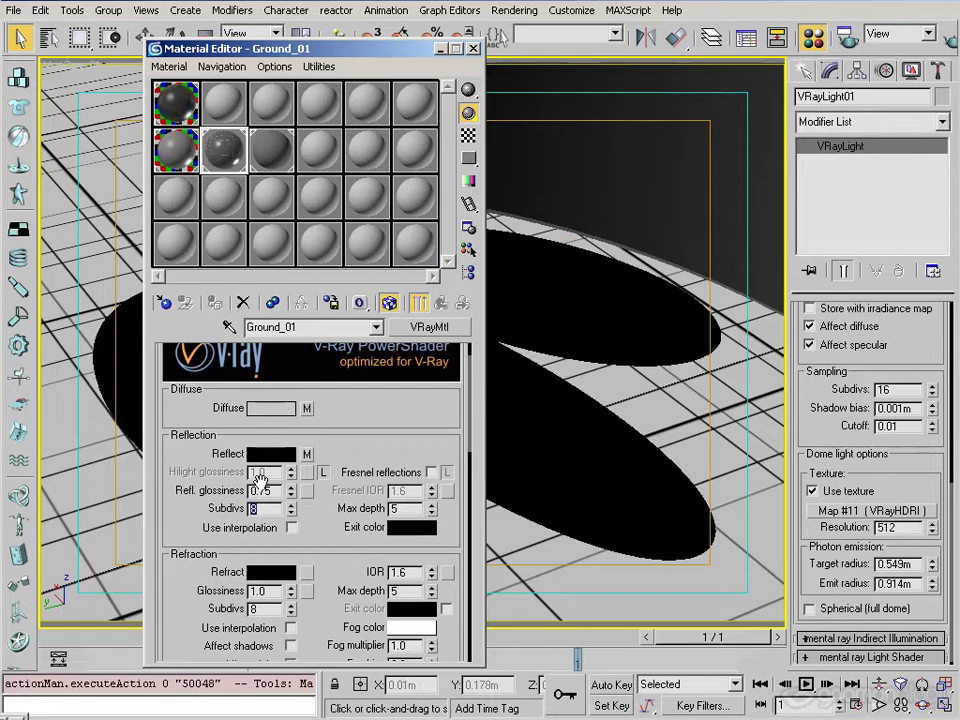
pyautogui.click(174, 98)
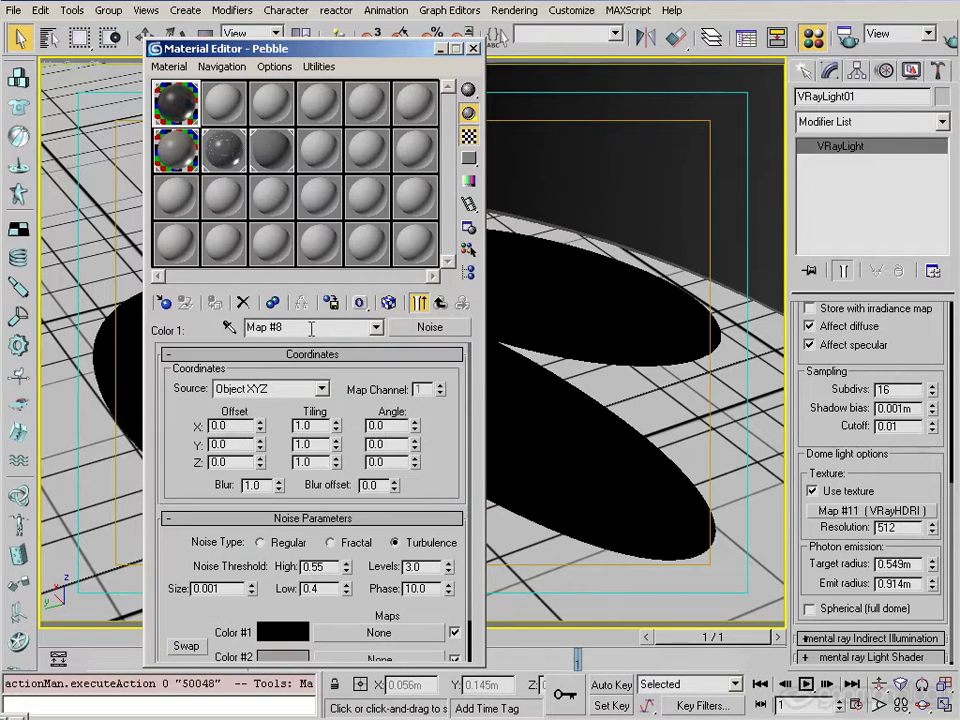
pyautogui.click(440, 303)
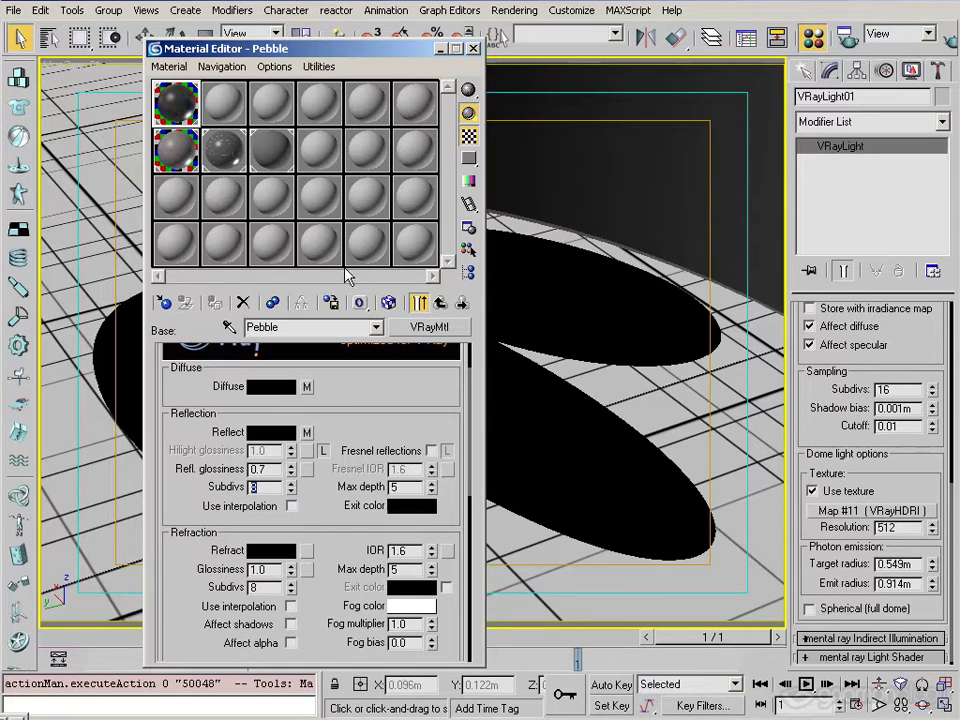
pyautogui.click(168, 110)
# Inspect the Wall material's diffuse colour and basic parameters, leaving them as they are, and close the Material Editor.
pyautogui.click(268, 150)
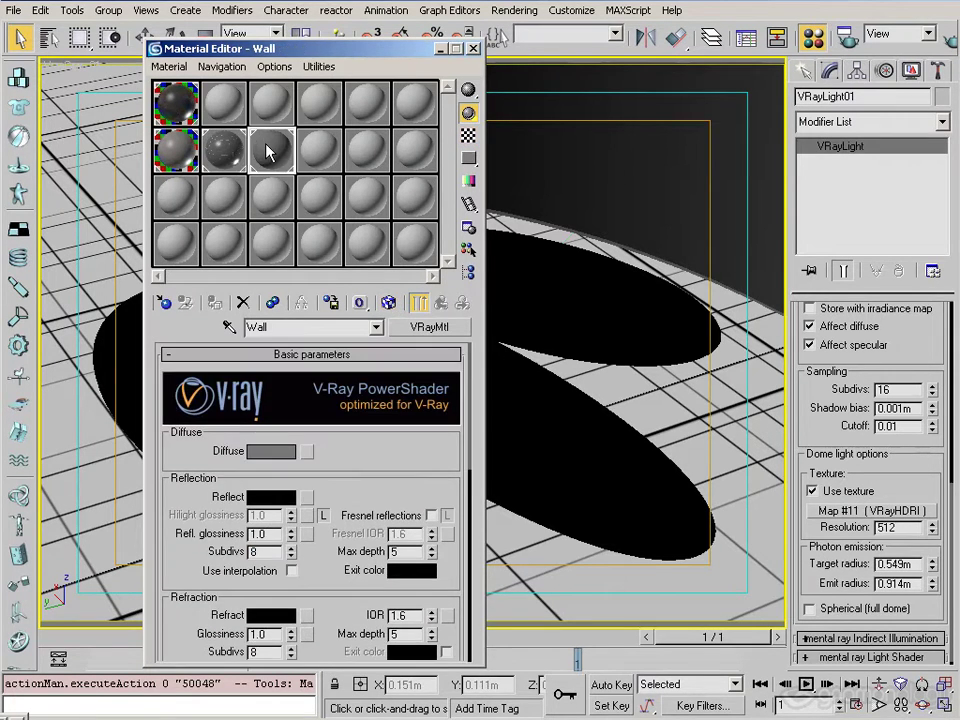
pyautogui.scroll(-1, 272, 452)
pyautogui.click(279, 442)
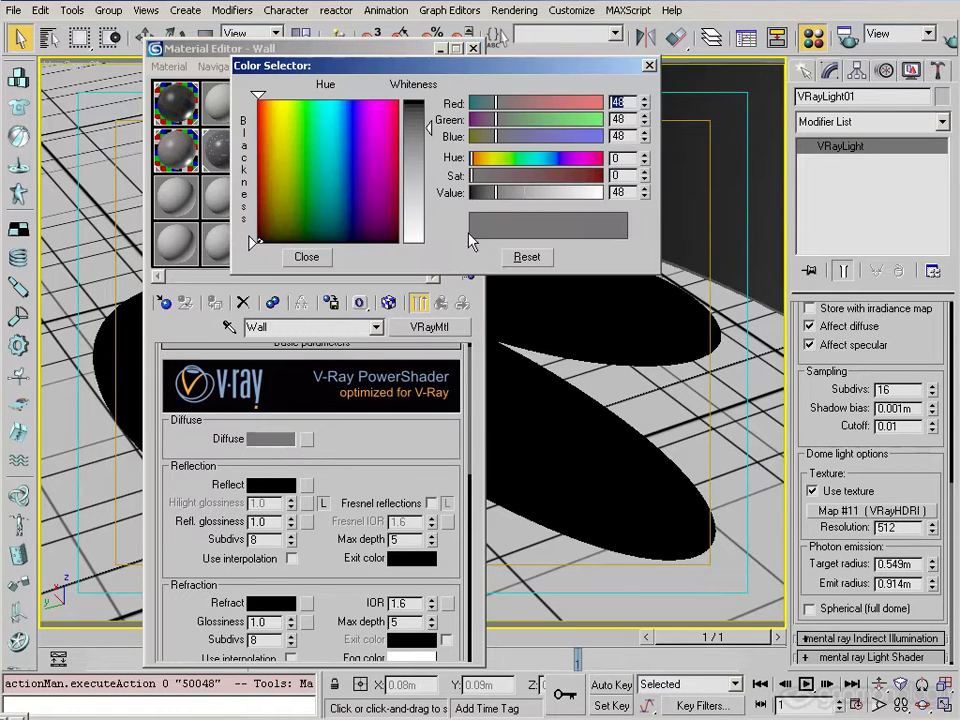
pyautogui.click(302, 258)
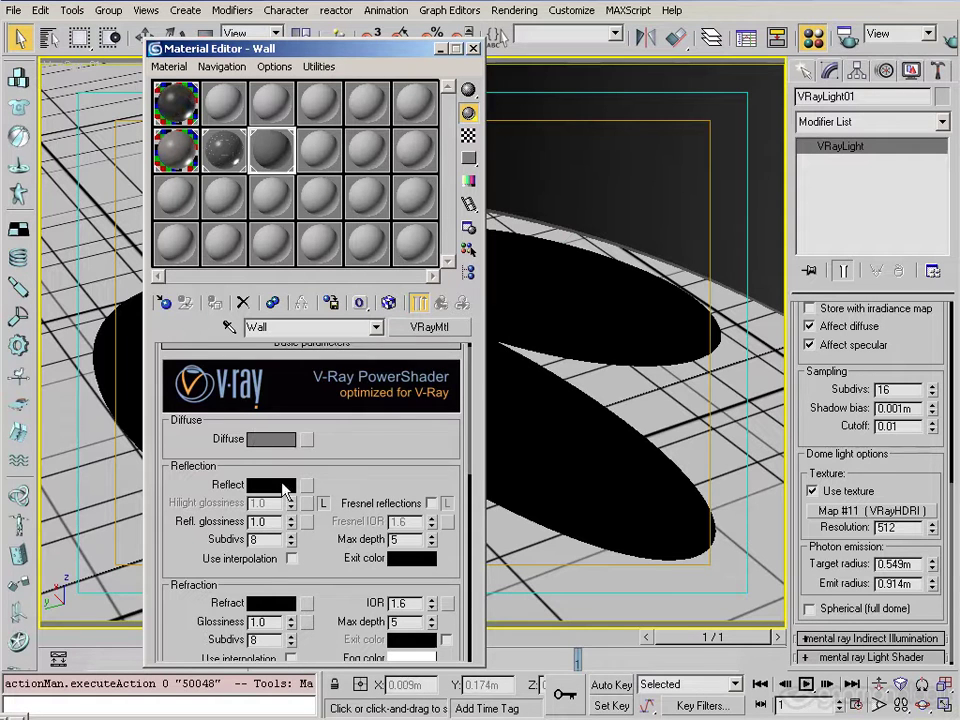
pyautogui.scroll(-2, 335, 643)
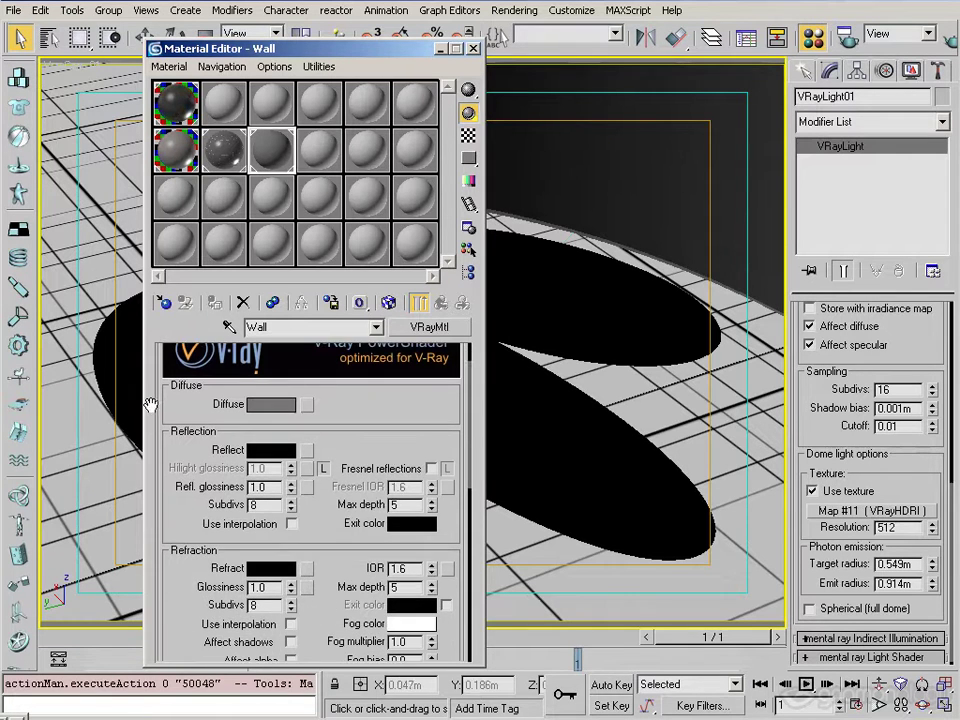
pyautogui.scroll(-8, 326, 625)
pyautogui.scroll(8, 313, 621)
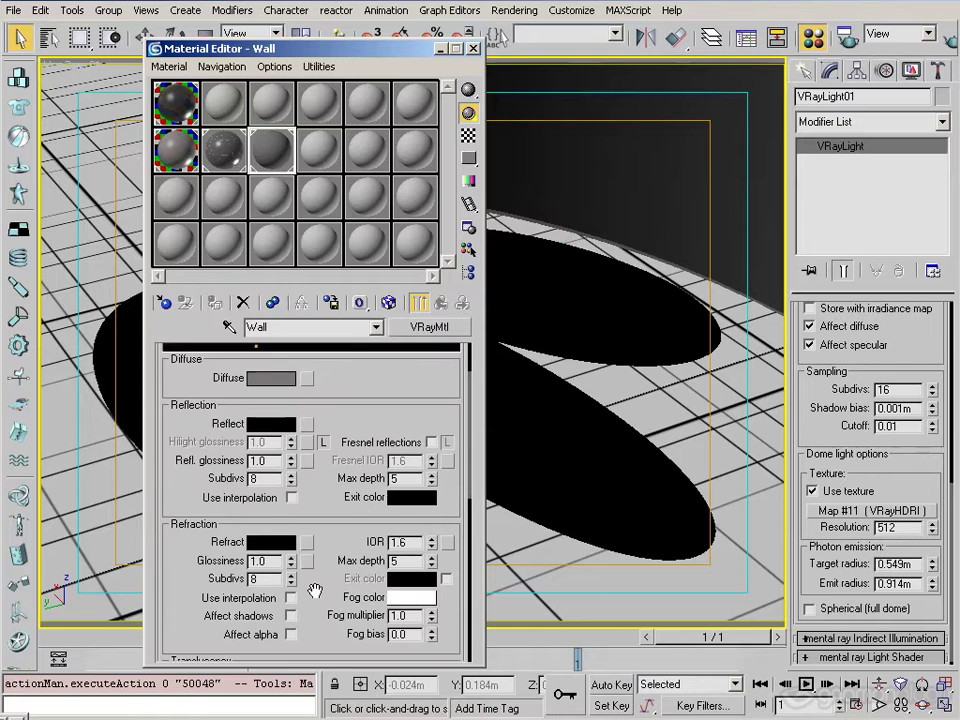
pyautogui.click(473, 48)
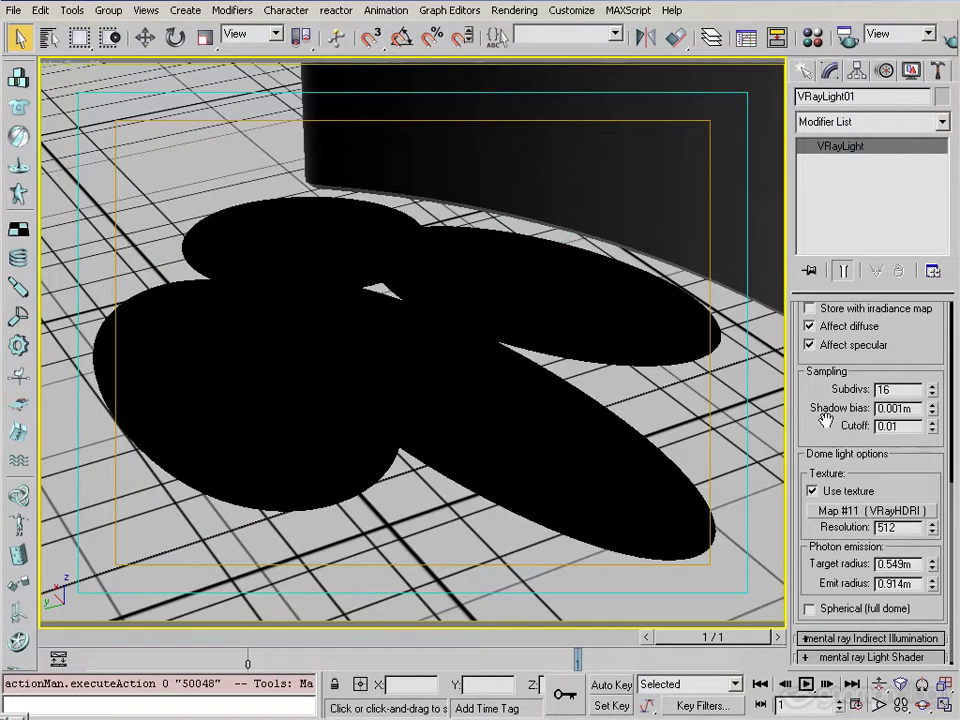
# Review the sampling subdivs and the surrounding options of the VRayLight01 dome light.
pyautogui.scroll(2, 877, 437)
pyautogui.doubleClick(909, 437)
pyautogui.moveTo(887, 392); pyautogui.dragTo(851, 379)
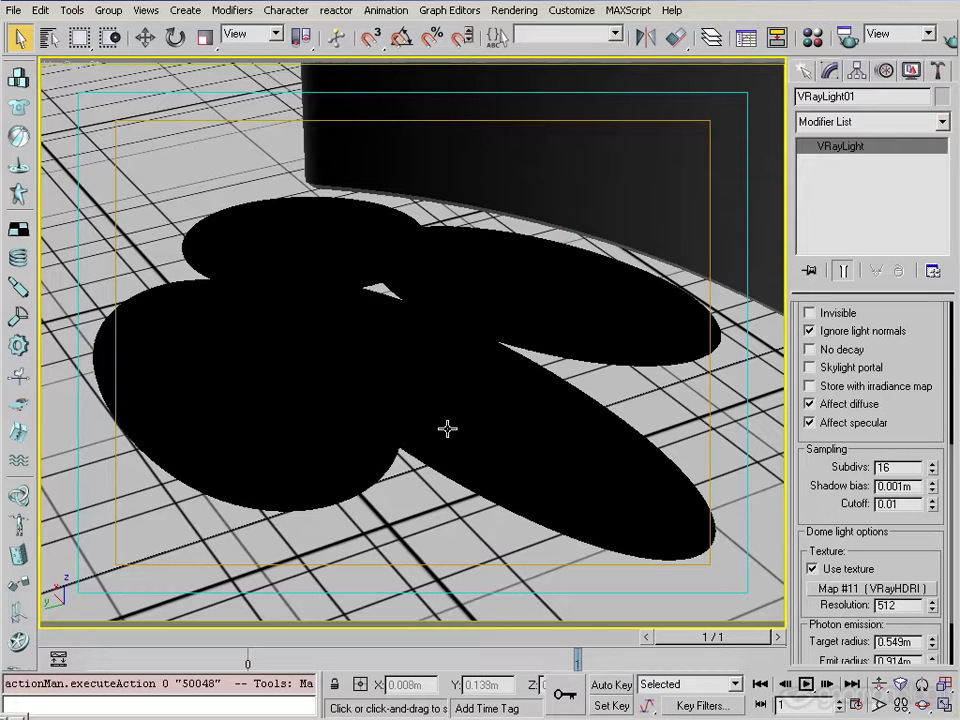
pyautogui.moveTo(846, 527); pyautogui.dragTo(812, 467)
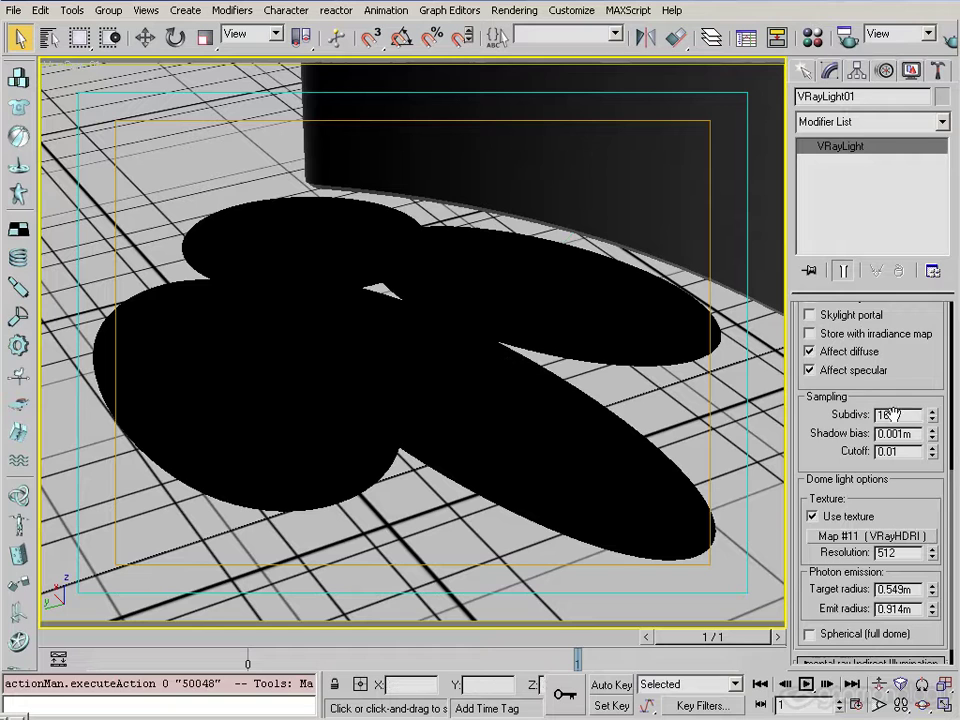
pyautogui.scroll(2, 804, 422)
pyautogui.doubleClick(905, 467)
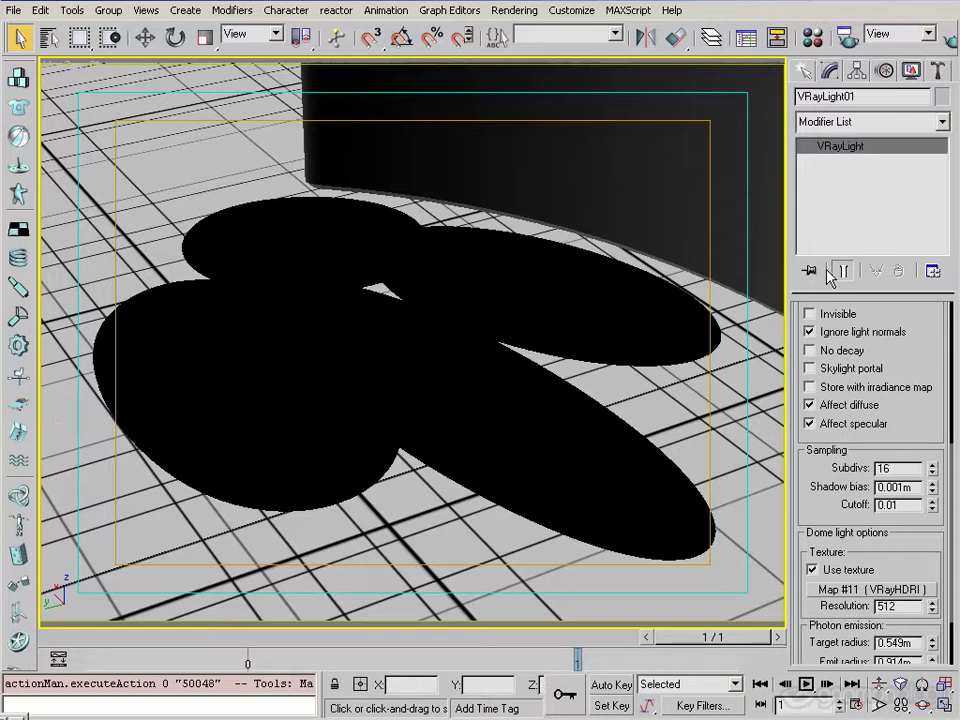
# Open the render settings and compare the Fixed image sampler's subdivs with the dome light's sampling subdivs.
pyautogui.click(847, 36)
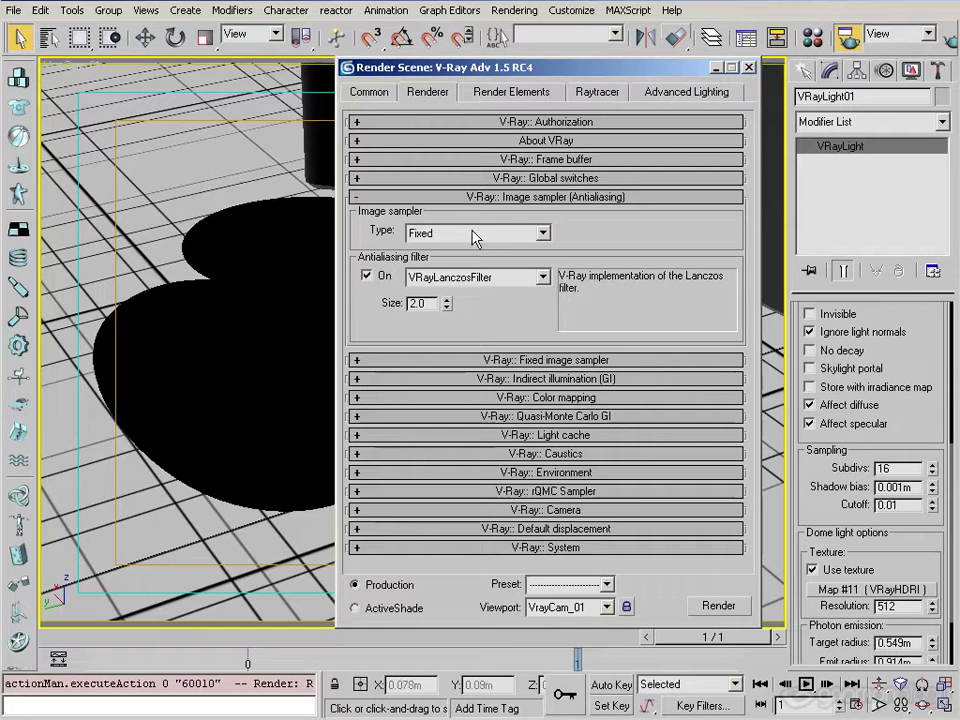
pyautogui.click(455, 362)
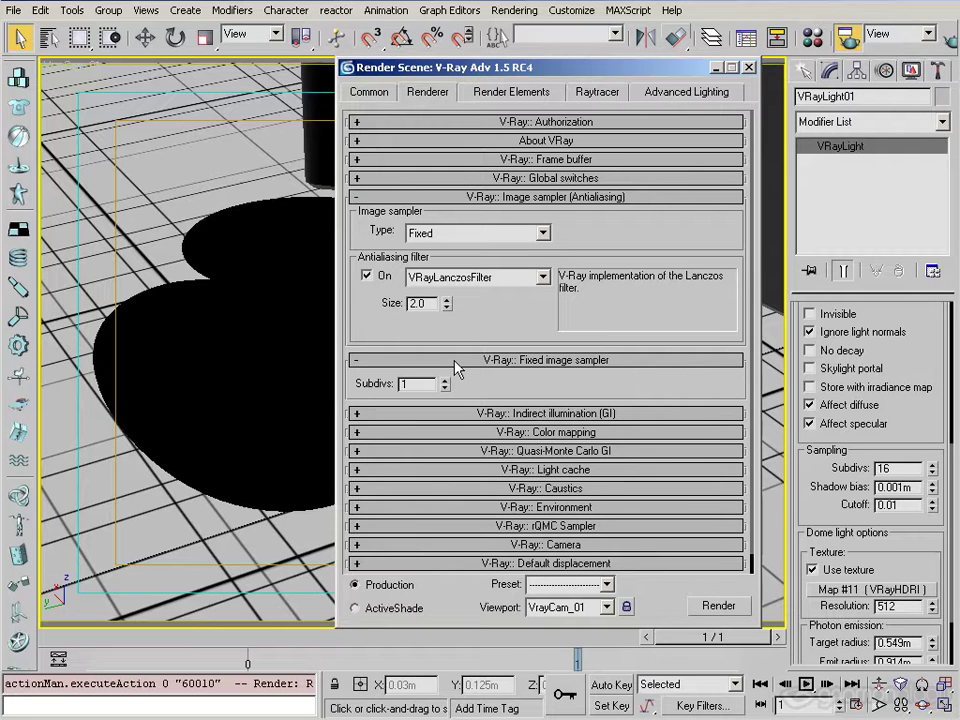
pyautogui.doubleClick(422, 385)
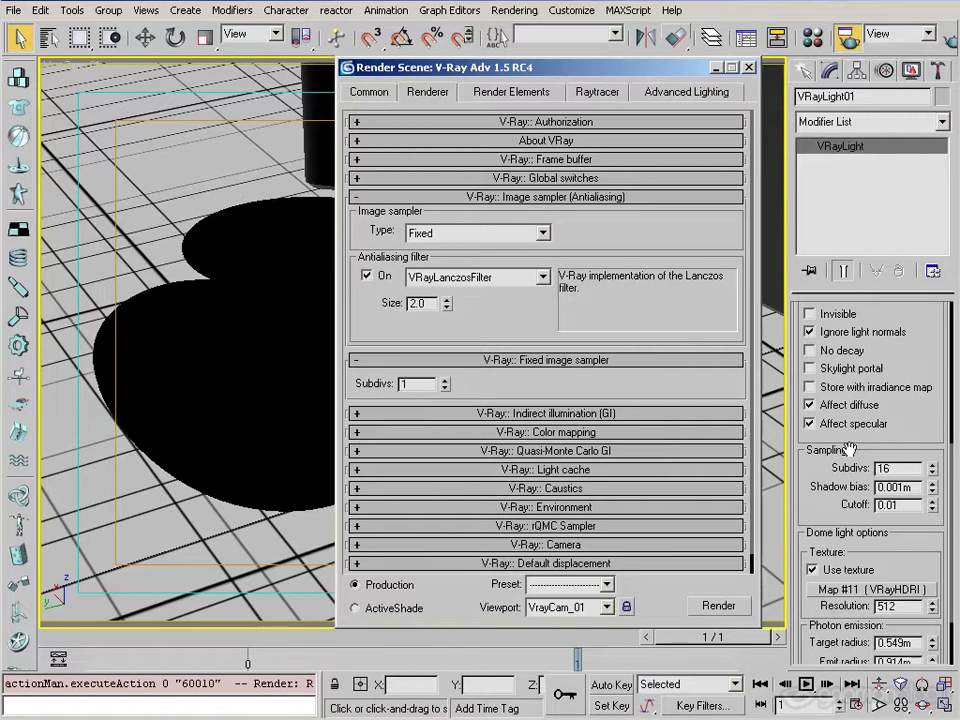
pyautogui.click(906, 469)
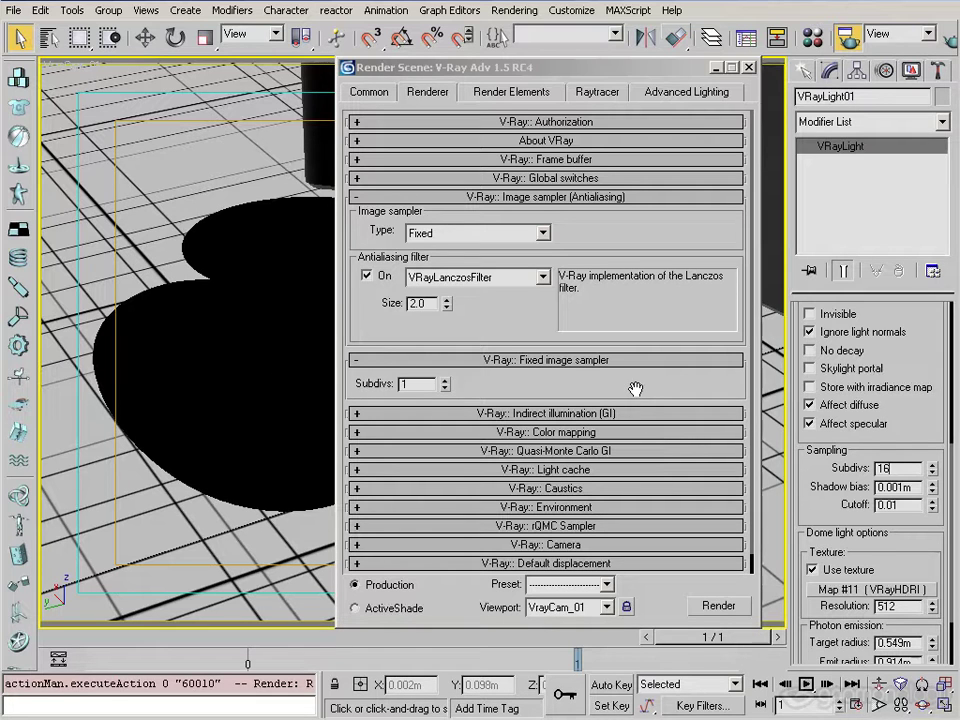
pyautogui.click(576, 70)
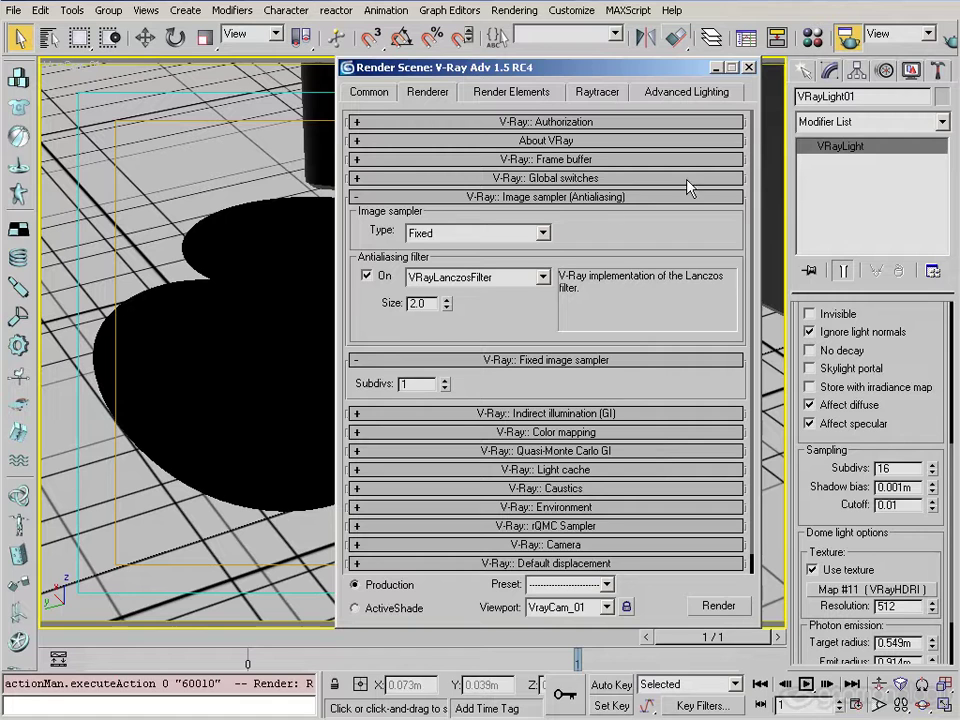
# Expand V-Ray's Indirect illumination (GI) settings, review the primary and secondary bounce engines, and collapse them.
pyautogui.scroll(-1, 610, 200)
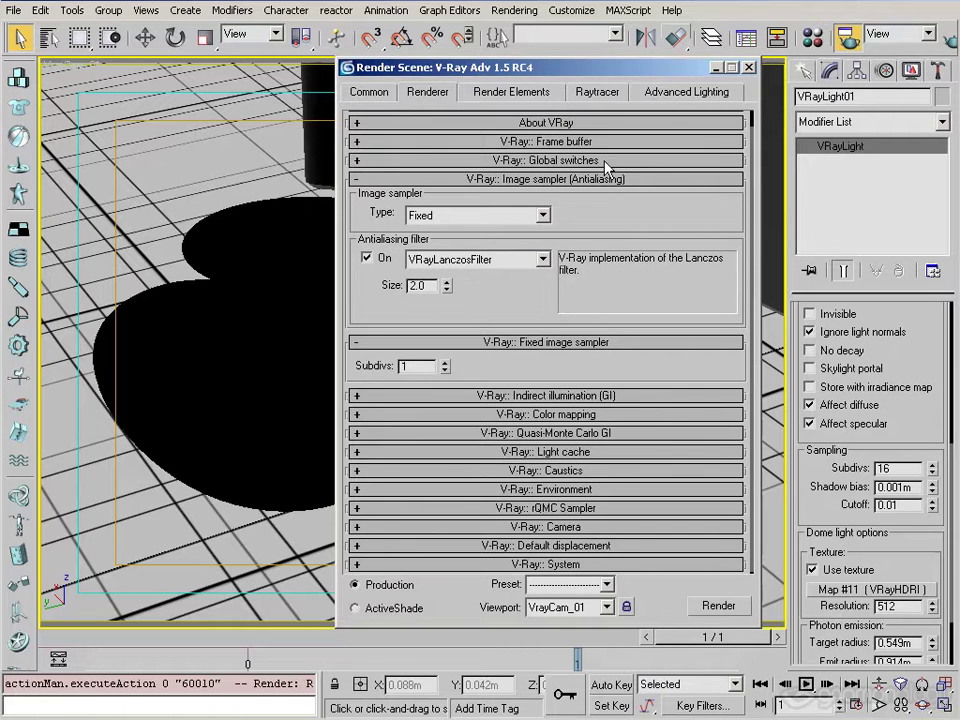
pyautogui.click(578, 398)
pyautogui.moveTo(517, 436); pyautogui.dragTo(507, 301)
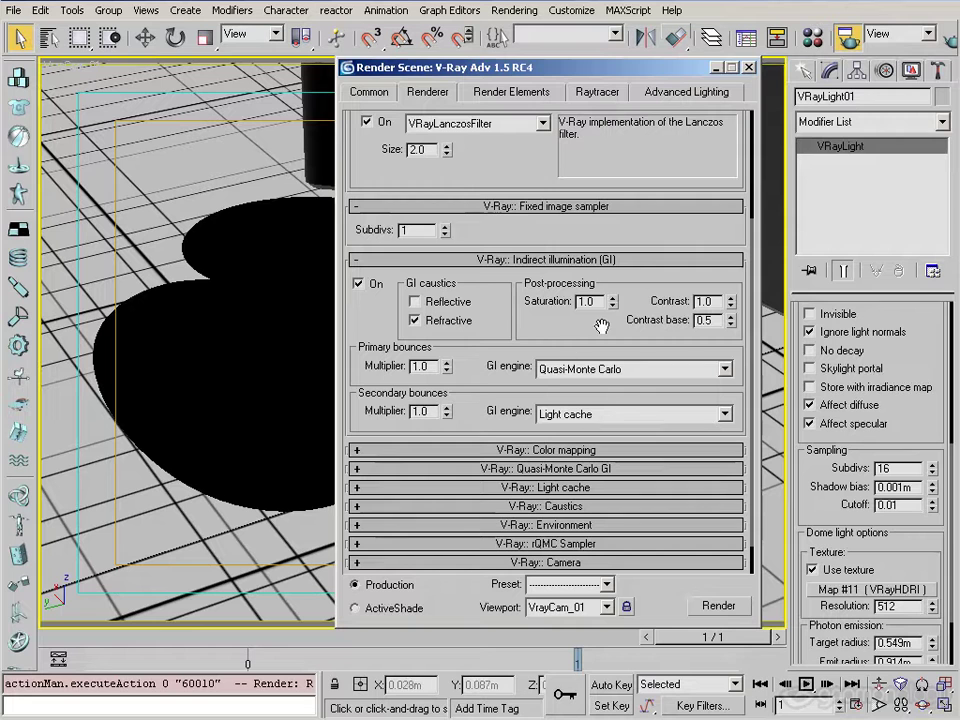
pyautogui.click(597, 260)
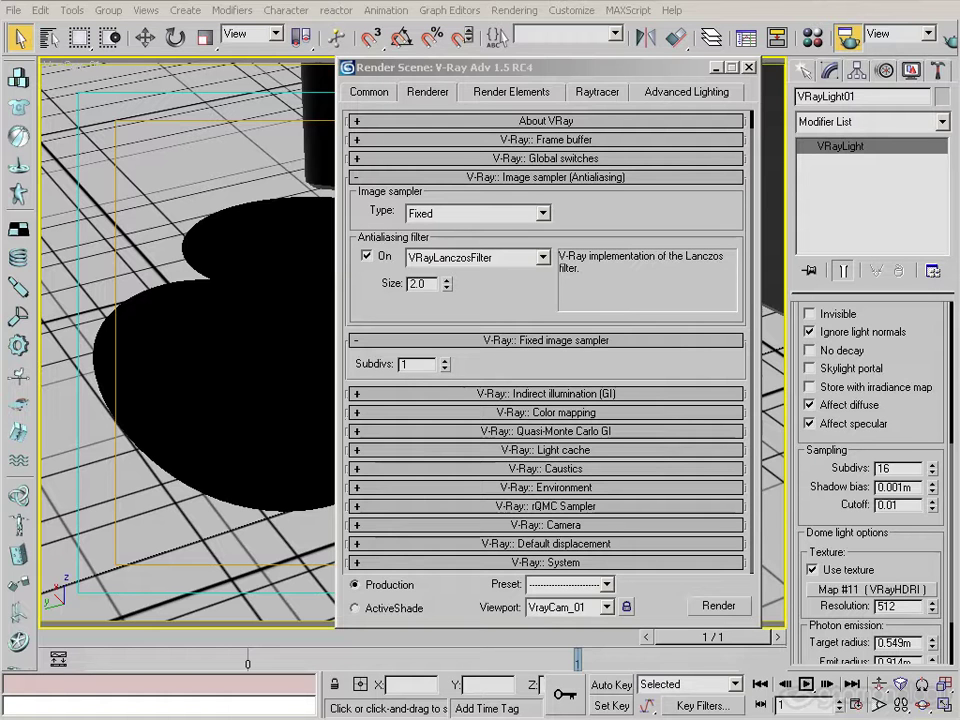
# Switch to IrfanView to examine the 01-Pebbles_F01 render, and recheck the dome light's sampling subdivs in 3ds Max.
pyautogui.hotkey('alt', 'Tab')
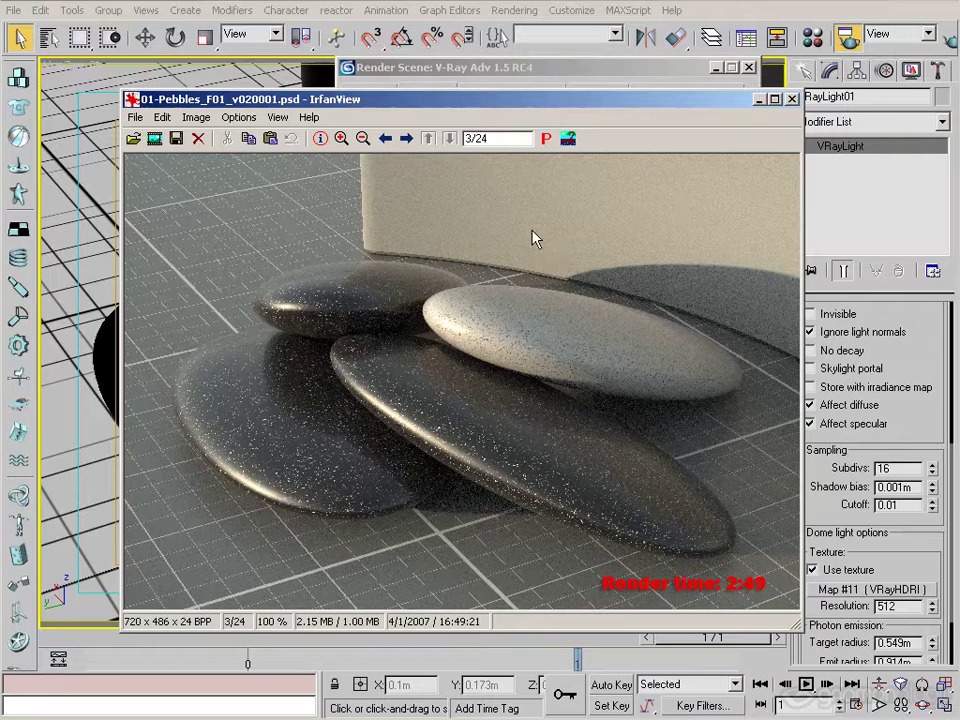
pyautogui.click(900, 467)
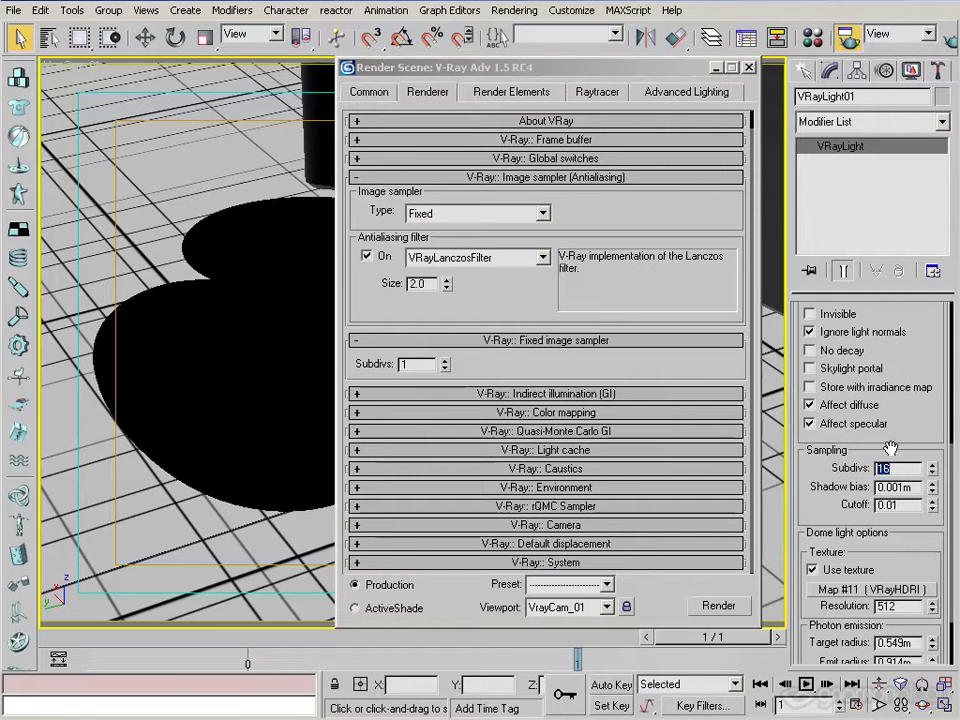
pyautogui.click(893, 469)
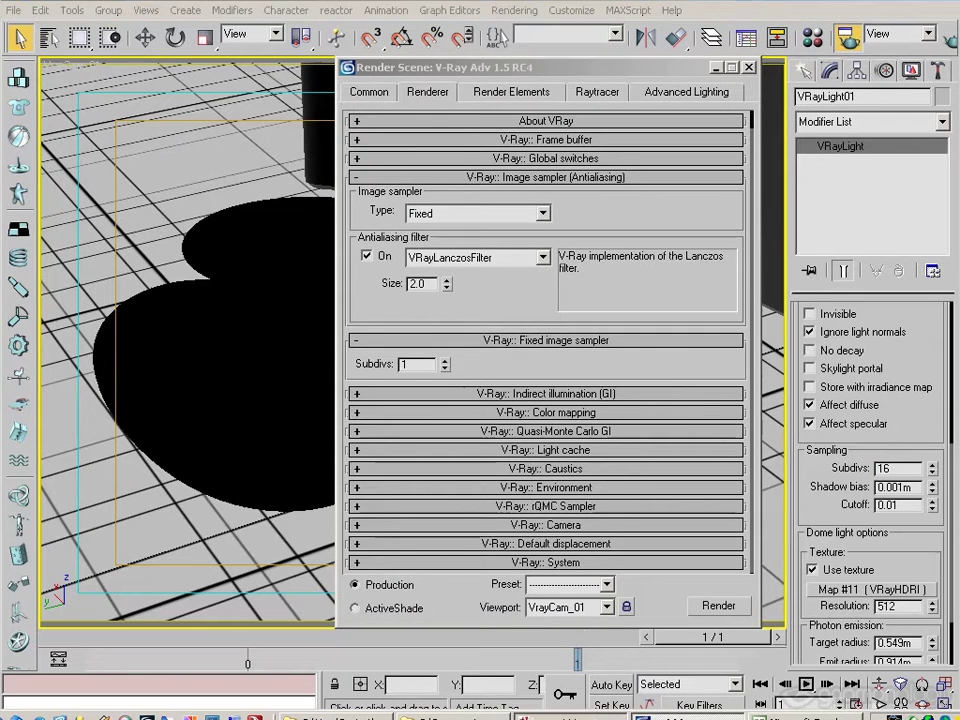
# Switch to IrfanView and flip repeatedly between the 01-Pebbles_F01 and 02-Pebbles_F02 renders to compare noise and render time.
pyautogui.click(560, 716)
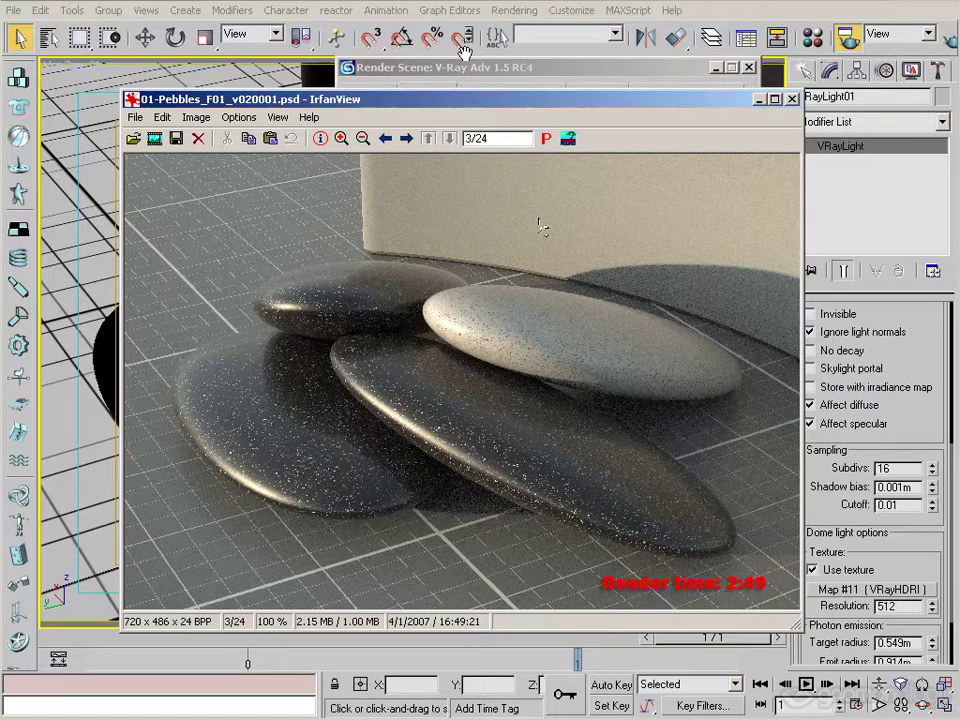
pyautogui.press('space')
pyautogui.press('BackSpace')
pyautogui.press('space')
pyautogui.press('BackSpace')
pyautogui.press('space')
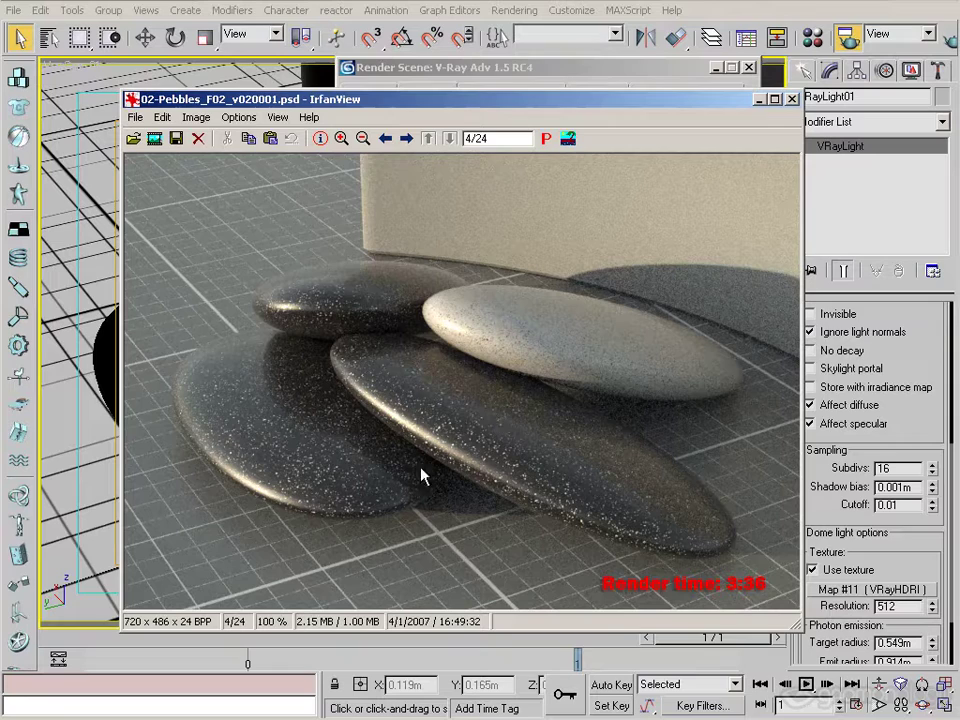
pyautogui.press('Left')
pyautogui.press('Right')
pyautogui.press('Left')
pyautogui.press('Right')
# Set the Fixed image sampler's subdivs to 4 in 3ds Max and view the 03-Pebbles_F04 render in IrfanView.
pyautogui.click(574, 73)
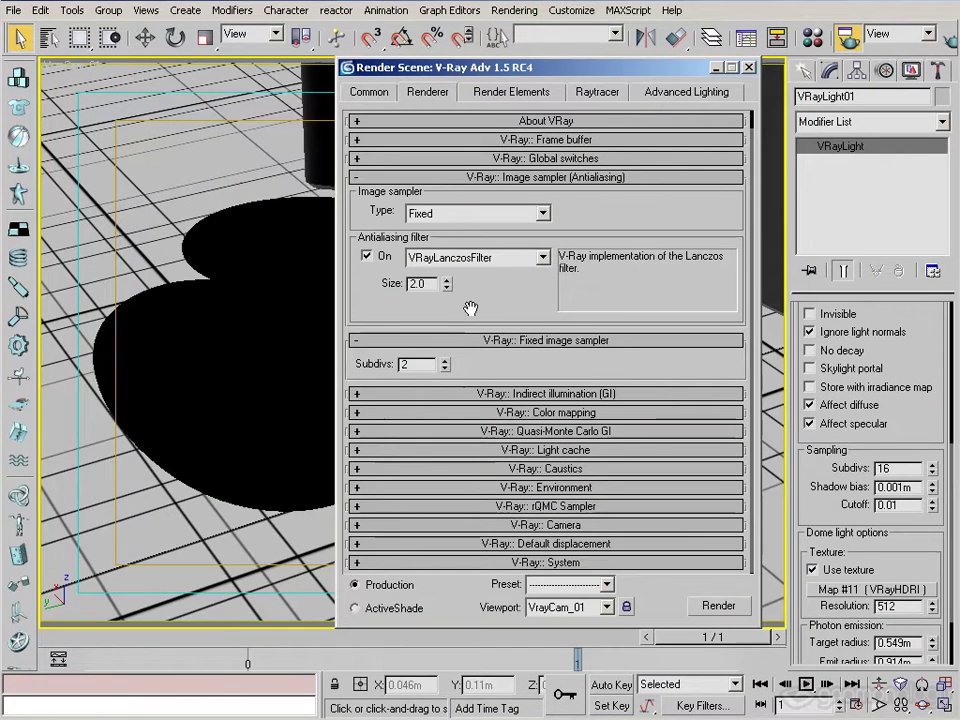
pyautogui.moveTo(409, 369); pyautogui.dragTo(375, 367)
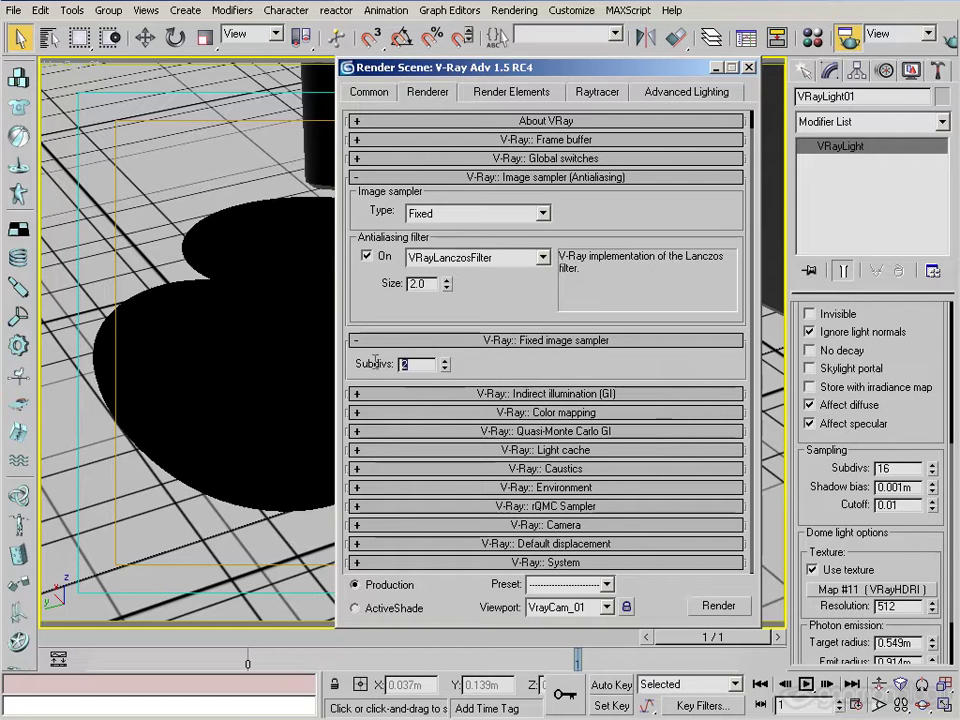
pyautogui.write('4')
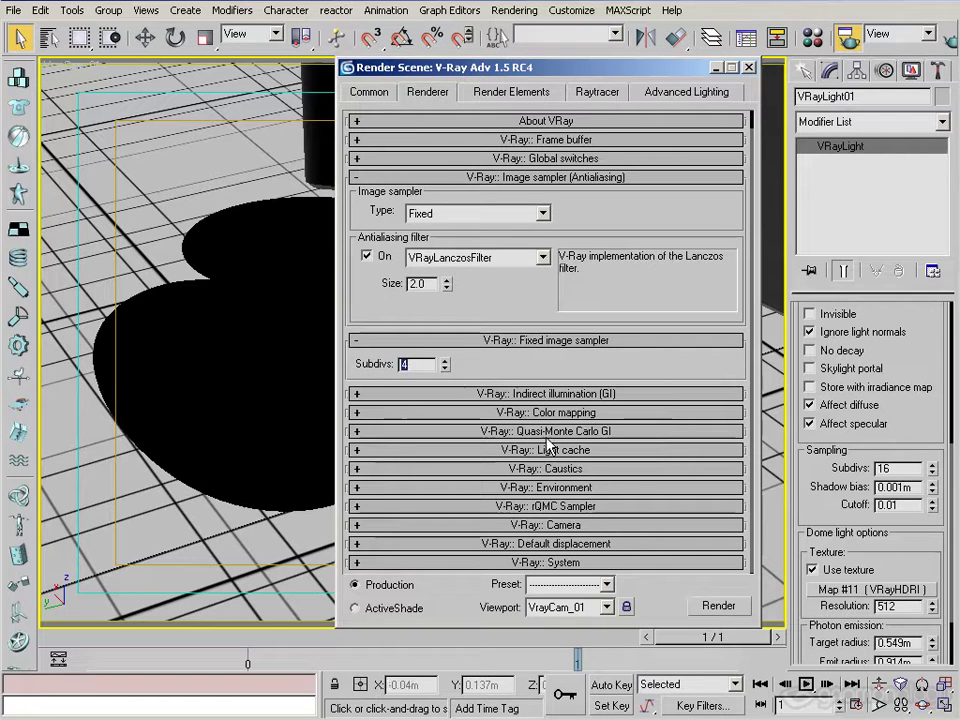
pyautogui.press('Return')
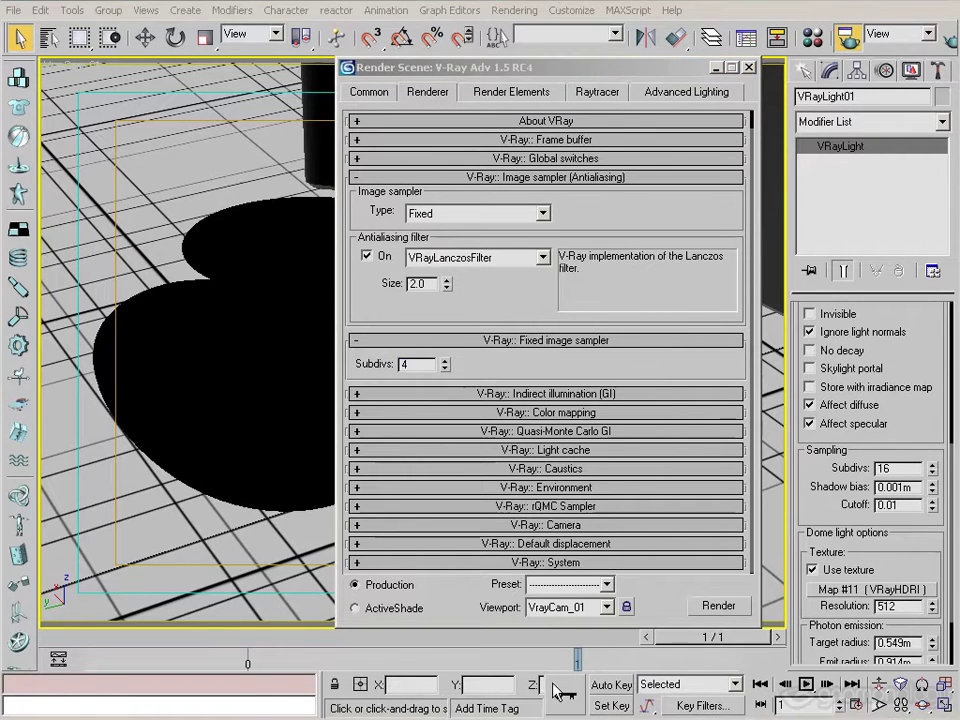
pyautogui.click(565, 716)
pyautogui.press('space')
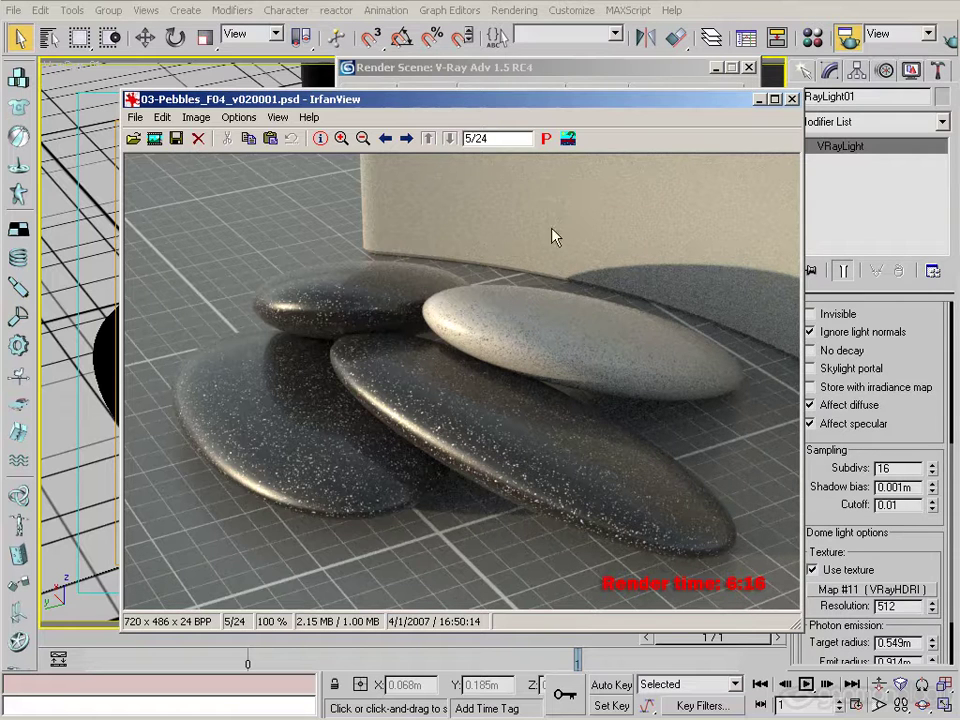
# Return to 3ds Max and set the Fixed image sampler's subdivs to 8.
pyautogui.click(492, 72)
pyautogui.doubleClick(418, 366)
pyautogui.write('8')
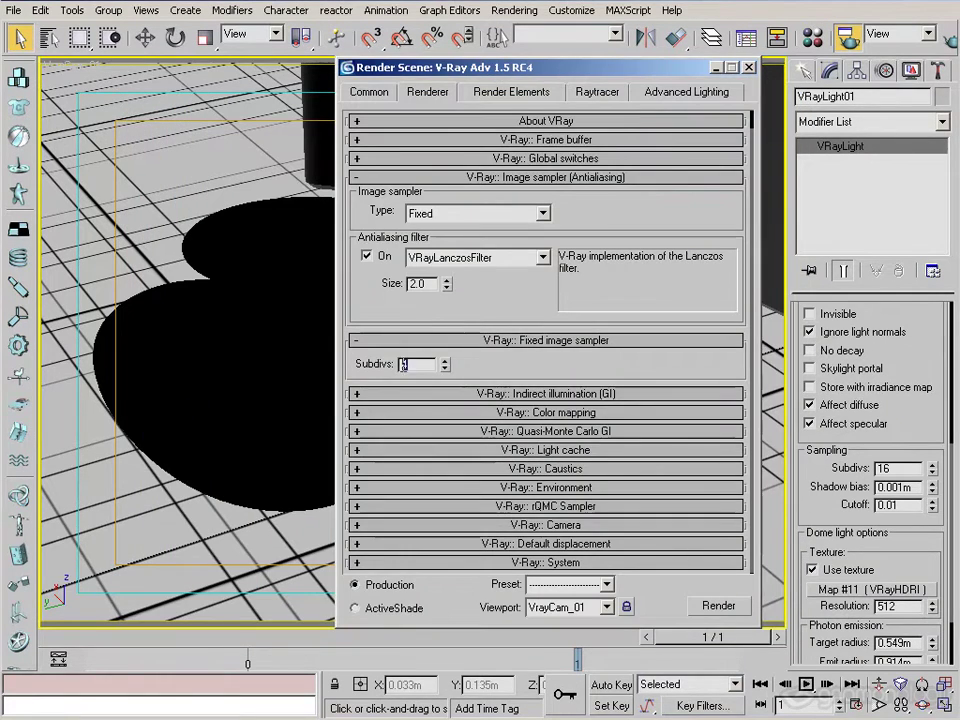
pyautogui.press('Return')
# Switch to IrfanView and compare the 04-Pebbles_F08 render with the 03-Pebbles_F04 render, including their render times.
pyautogui.hotkey('alt', 'Tab')
pyautogui.press('space')
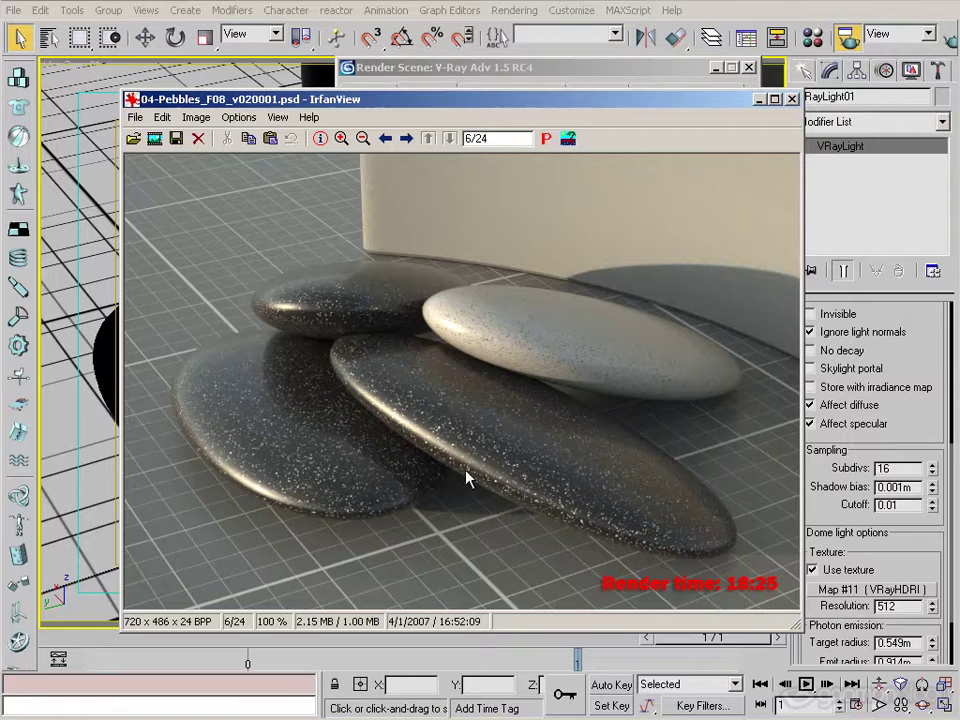
pyautogui.scroll(1, 755, 545)
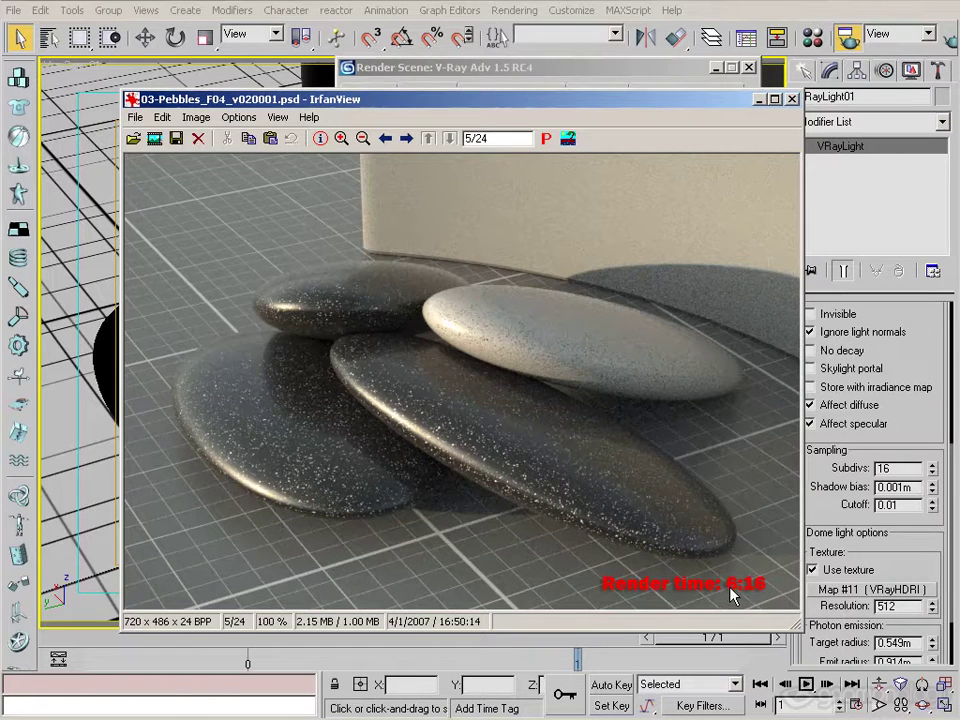
pyautogui.scroll(-1, 733, 597)
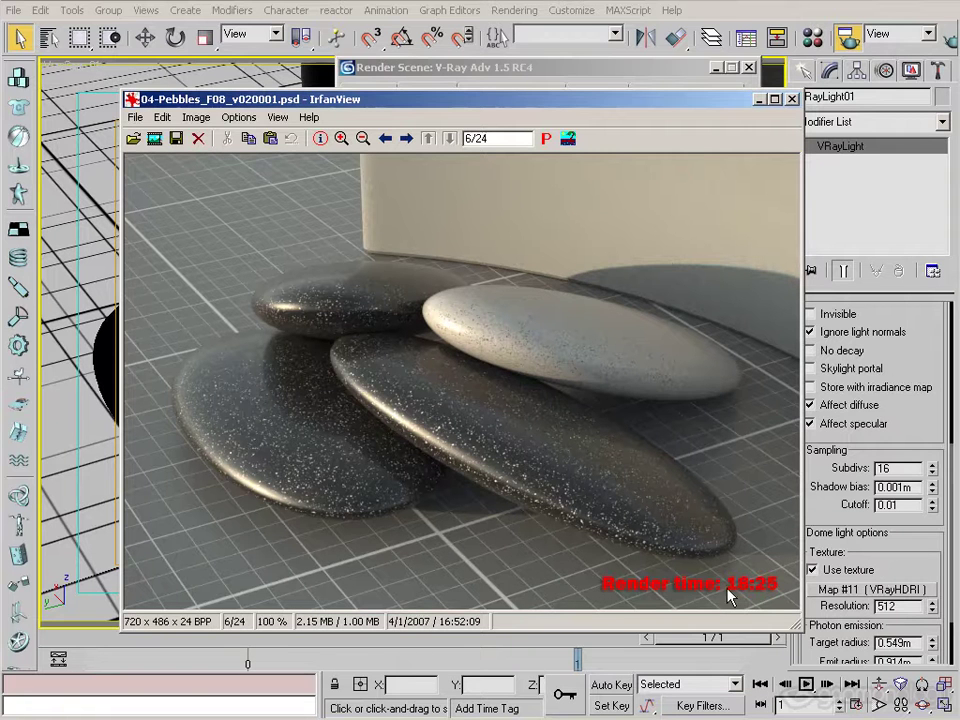
# Set the Fixed image sampler's subdivs to 16 in 3ds Max and view the 05-Pebbles_F16 render in IrfanView.
pyautogui.click(585, 78)
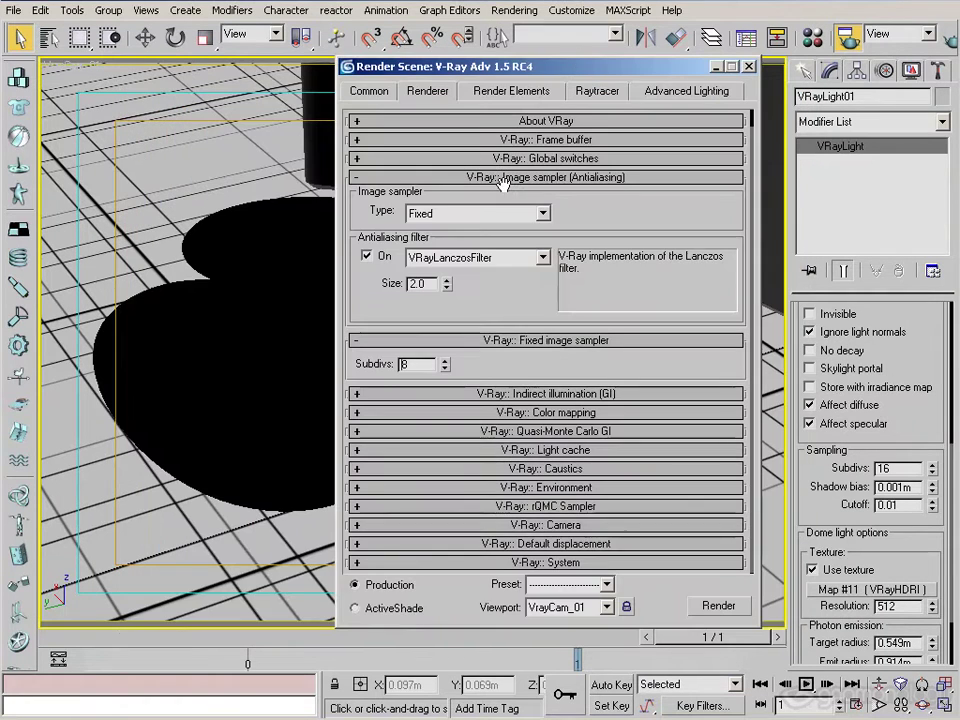
pyautogui.doubleClick(412, 364)
pyautogui.write('16')
pyautogui.press('Return')
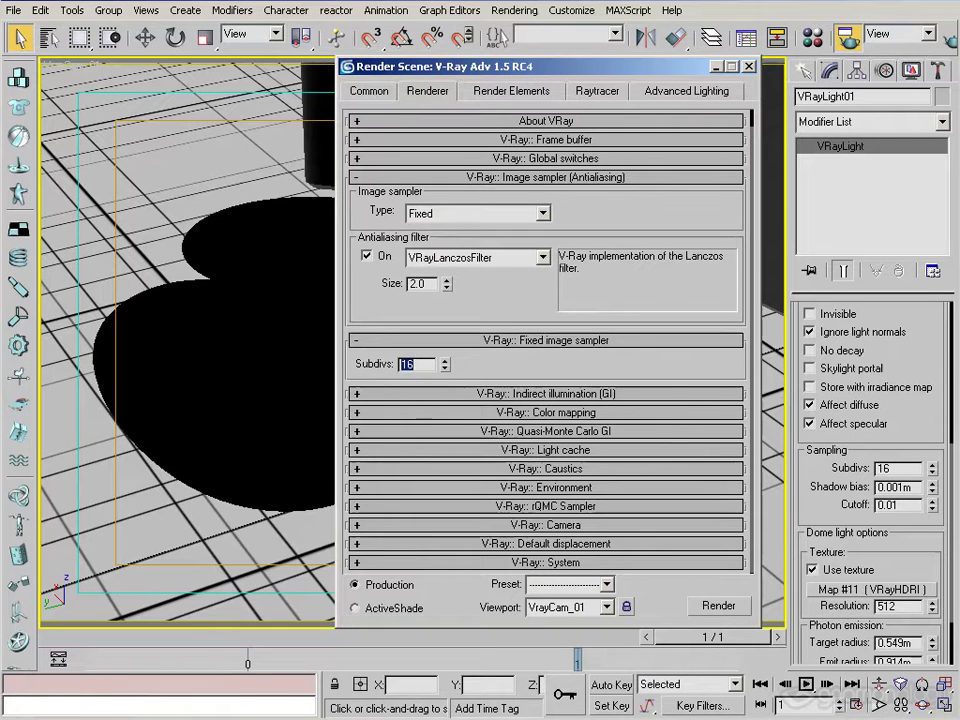
pyautogui.hotkey('alt', 'Tab')
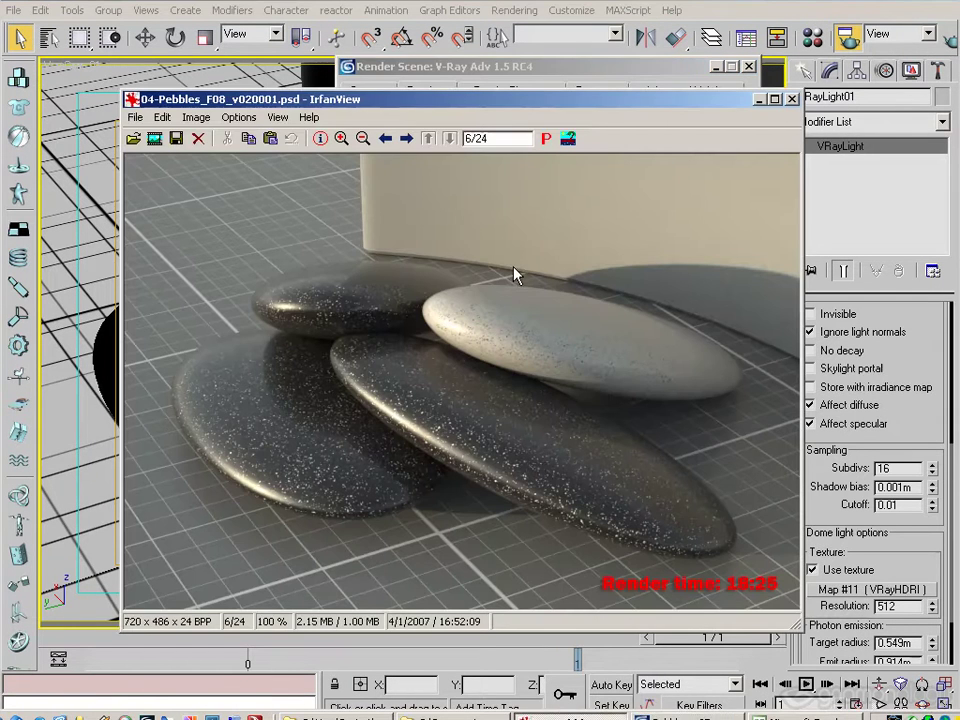
pyautogui.press('space')
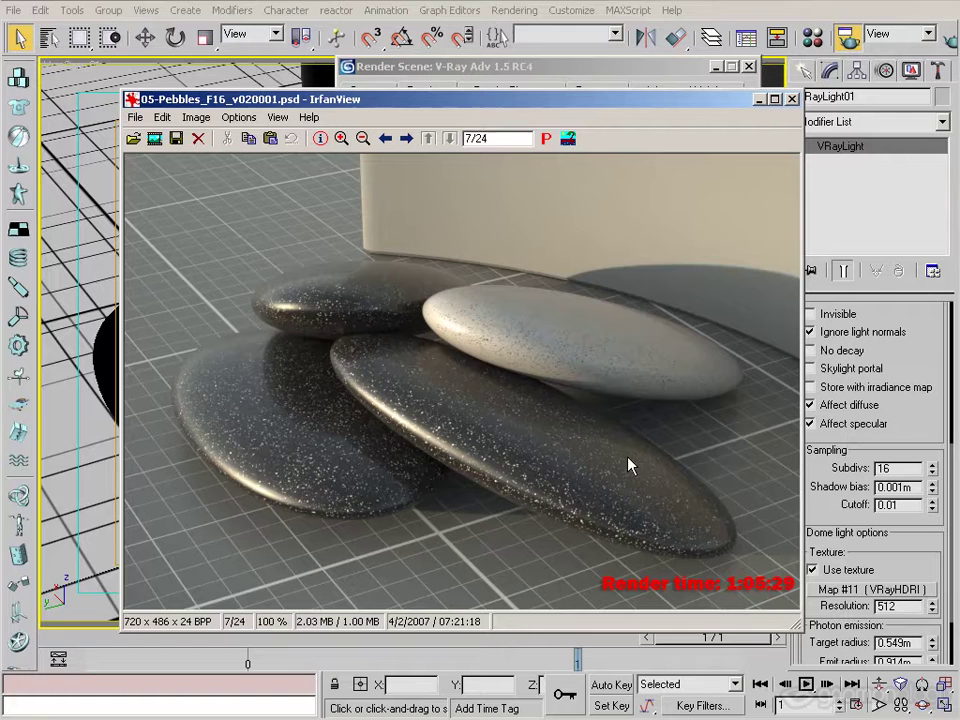
# Return to 3ds Max, select the VrayCam_01 camera and enable depth-of-field in its sampling settings.
pyautogui.rightClick(53, 62)
pyautogui.click(96, 296)
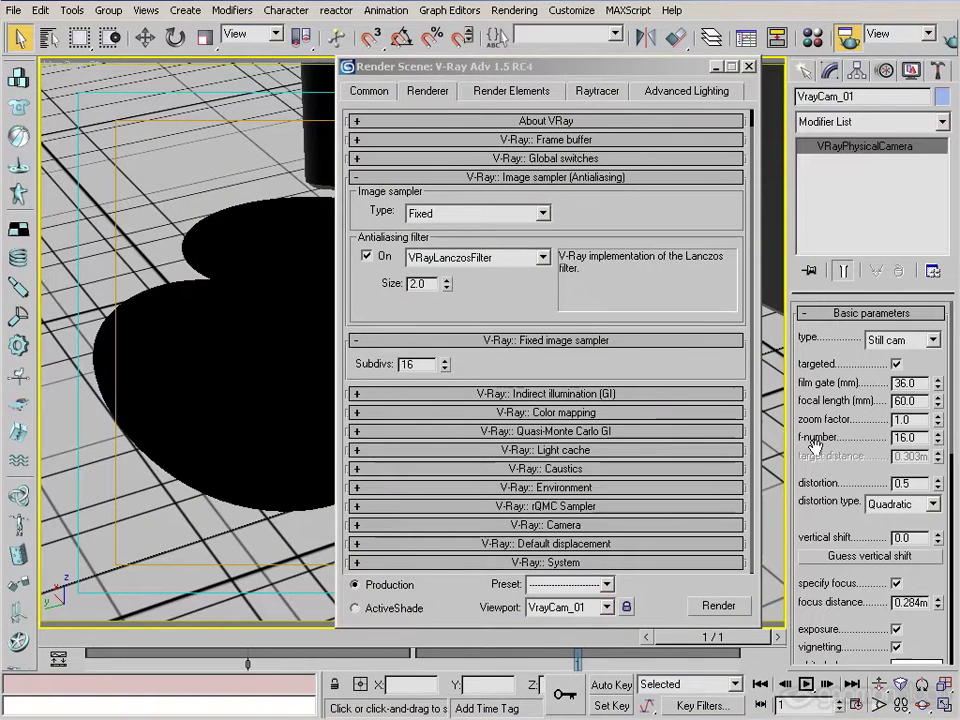
pyautogui.moveTo(813, 450); pyautogui.dragTo(808, 45)
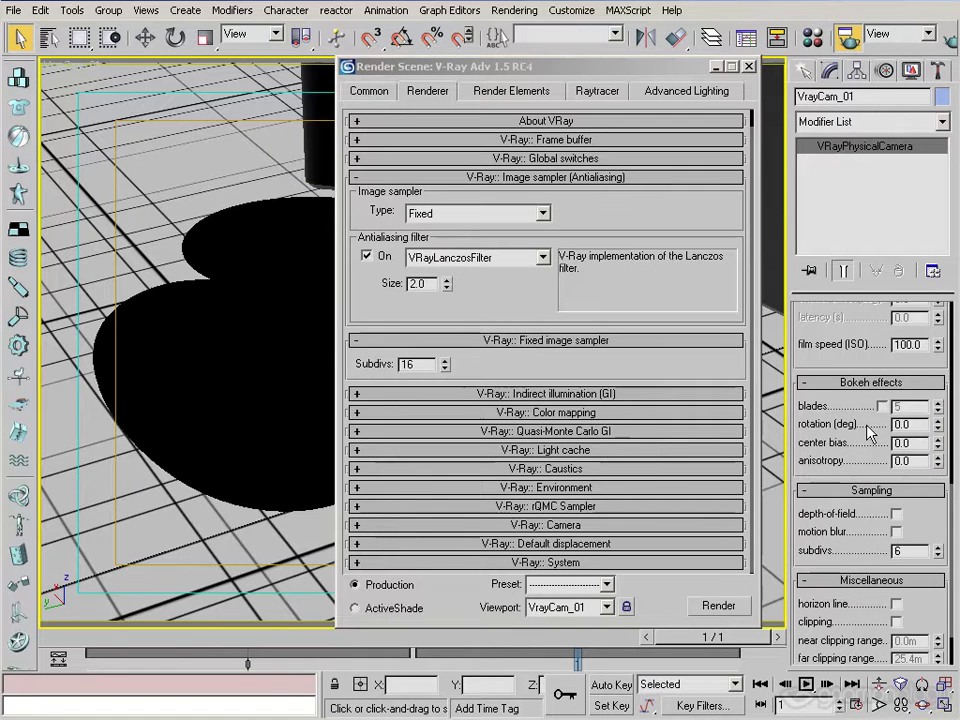
pyautogui.click(896, 515)
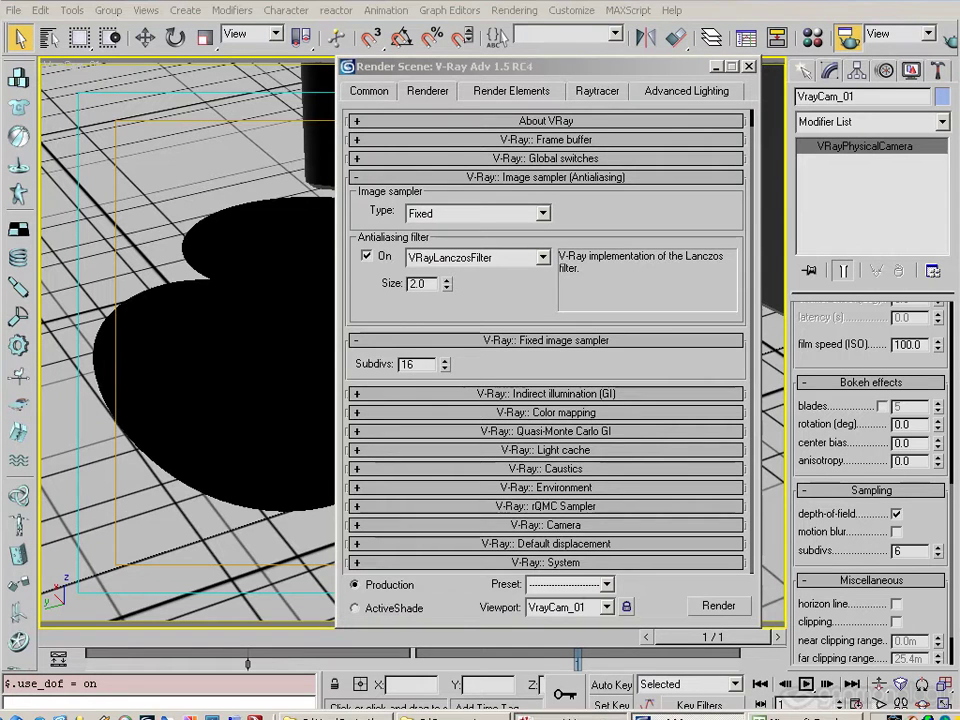
# Switch to IrfanView and flip repeatedly between the 06-Pebbles_F16_dof and 05-Pebbles_F16 renders to compare blur and render time.
pyautogui.hotkey('alt', 'Tab')
pyautogui.press('space')
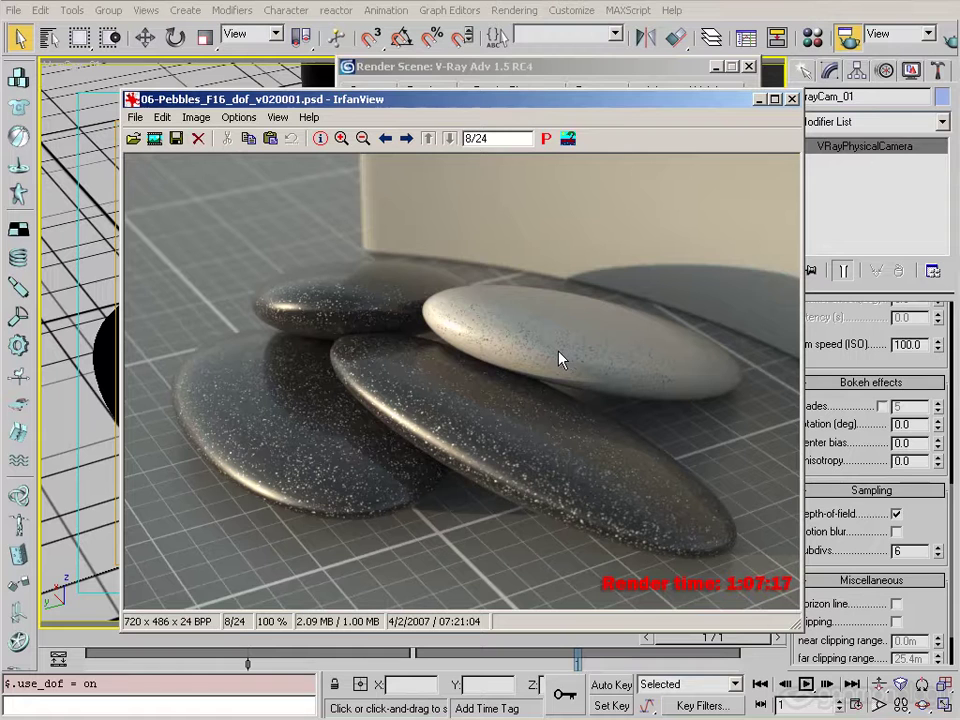
pyautogui.press('BackSpace')
pyautogui.press('space')
pyautogui.scroll(1, 289, 191)
pyautogui.scroll(-1, 290, 192)
pyautogui.scroll(1, 290, 192)
pyautogui.scroll(-1, 290, 192)
pyautogui.press('Escape')
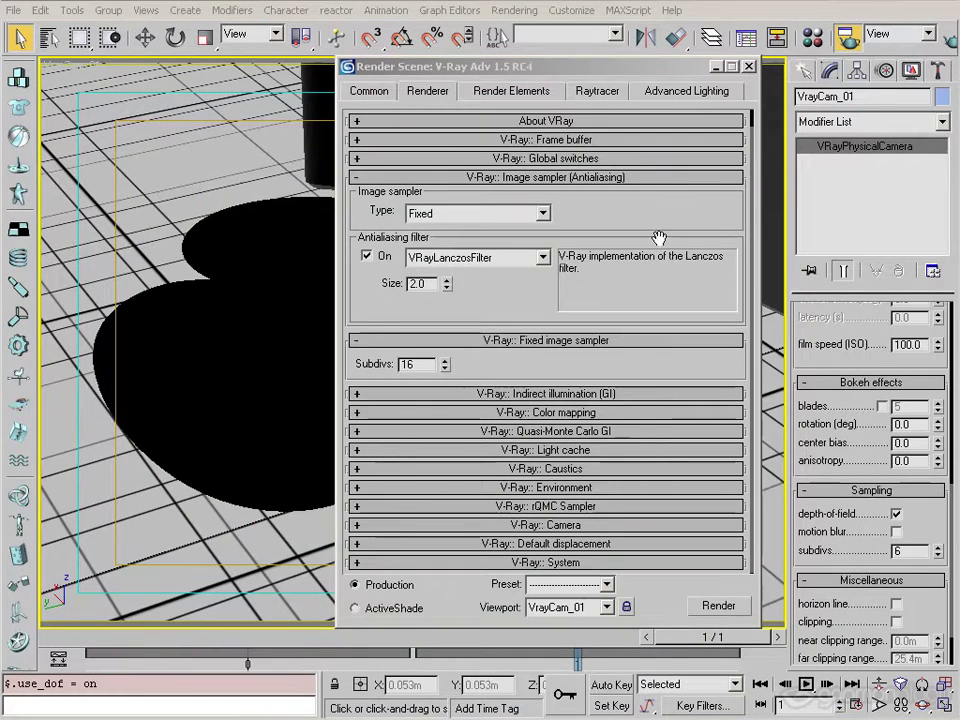
# Change the V-Ray image sampler type to Adaptive QMC in 3ds Max and expand its Adaptive rQMC settings.
pyautogui.click(499, 215)
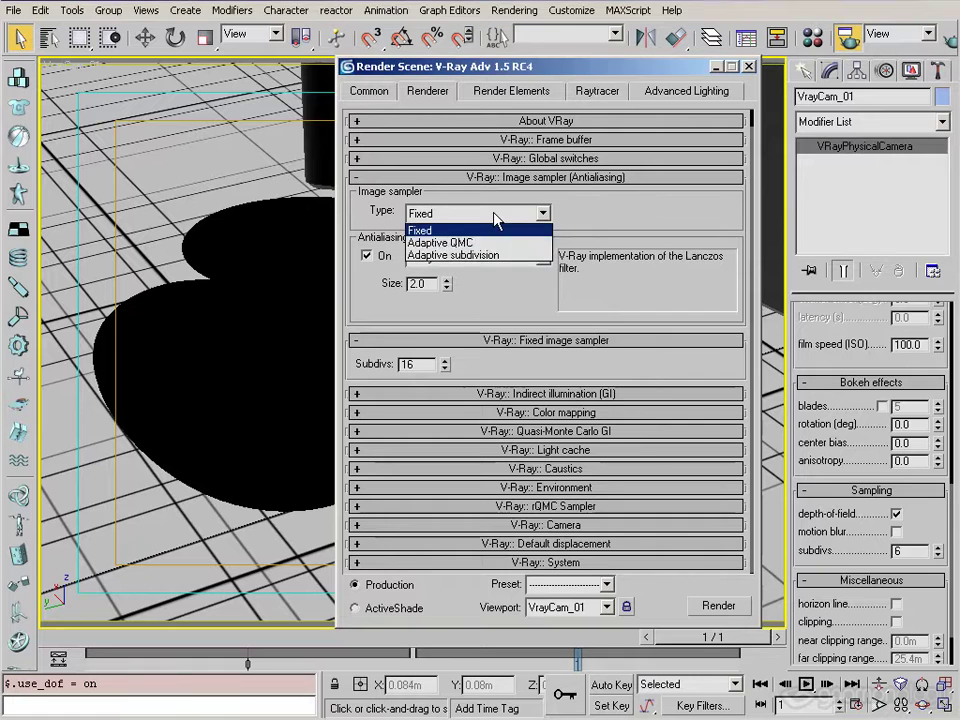
pyautogui.click(450, 243)
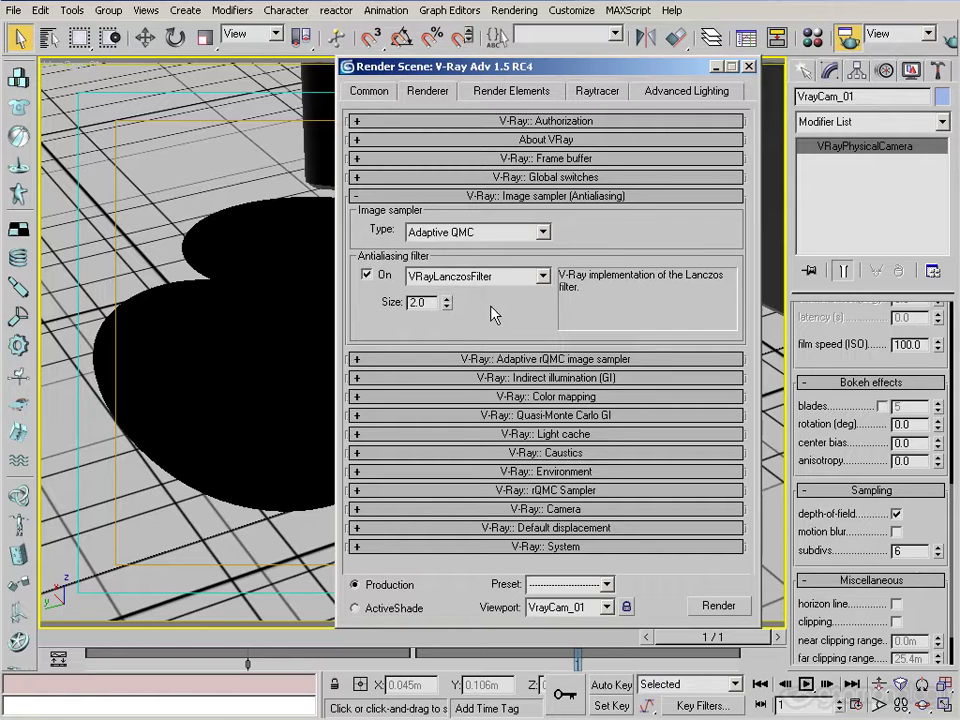
pyautogui.click(514, 360)
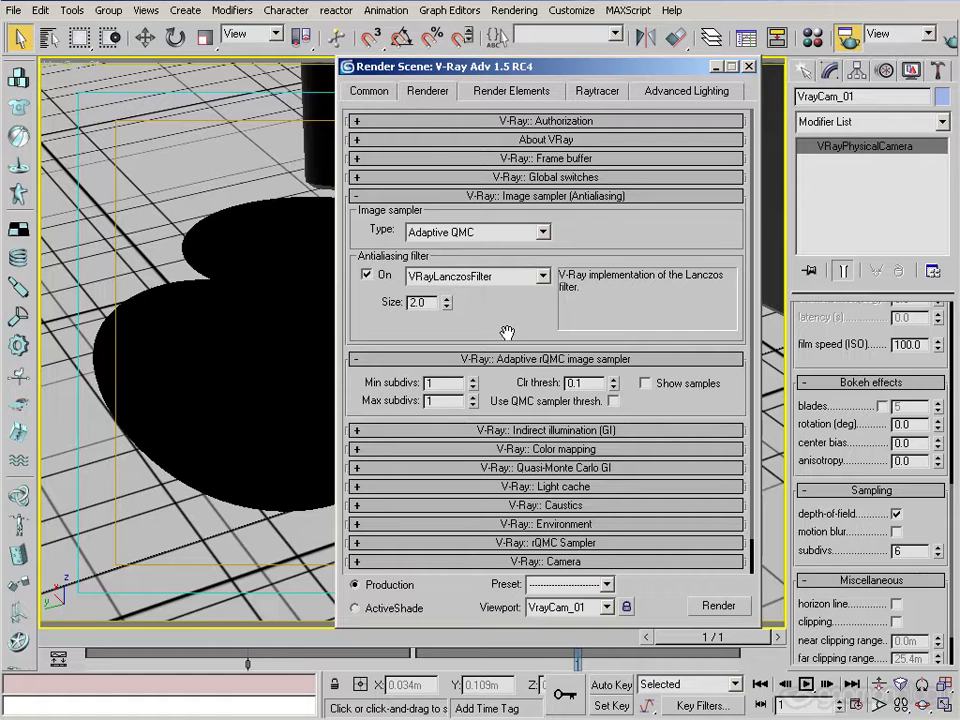
# Review the Adaptive rQMC image sampler's min subdivs, max subdivs and color threshold, along with the chosen sampler type.
pyautogui.doubleClick(441, 386)
pyautogui.click(450, 382)
pyautogui.doubleClick(582, 382)
pyautogui.click(593, 380)
pyautogui.click(433, 401)
pyautogui.click(569, 385)
pyautogui.doubleClick(436, 401)
pyautogui.click(442, 382)
pyautogui.click(596, 384)
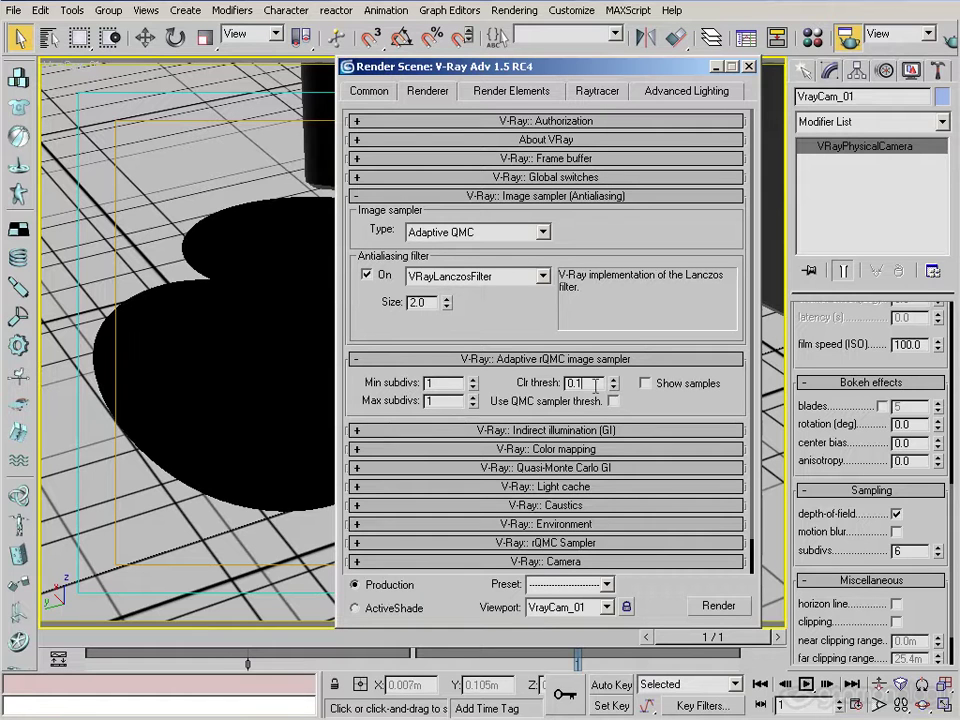
pyautogui.click(483, 233)
pyautogui.click(483, 233)
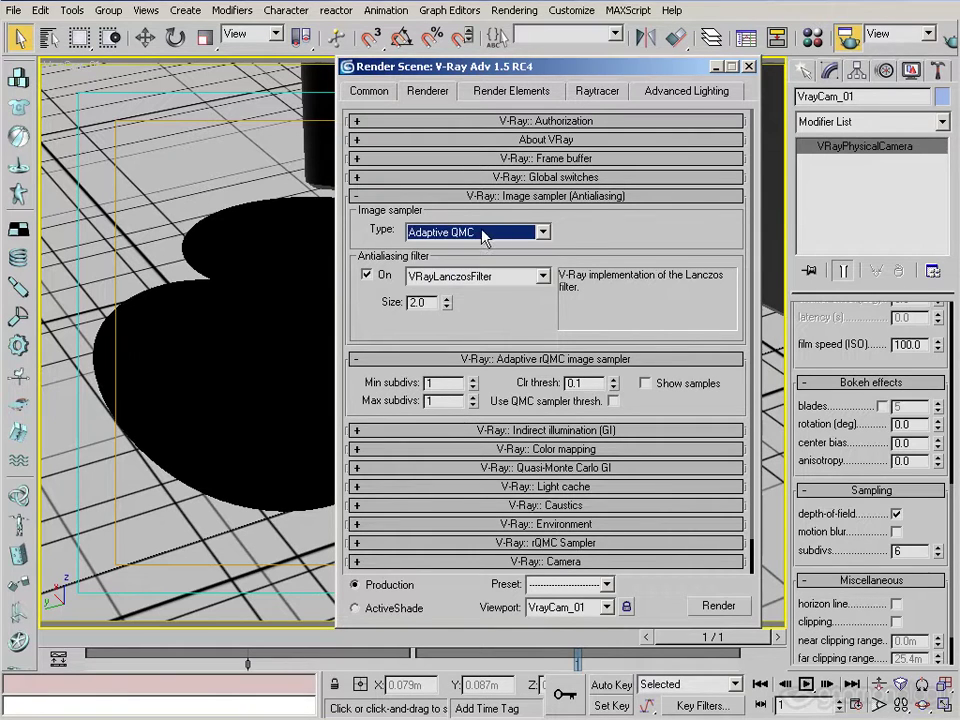
# Switch to IrfanView and compare the 07-Pebbles_Q1_1_01_1_1 render with the 01-Pebbles_F01 render, including their render times.
pyautogui.hotkey('alt', 'Tab')
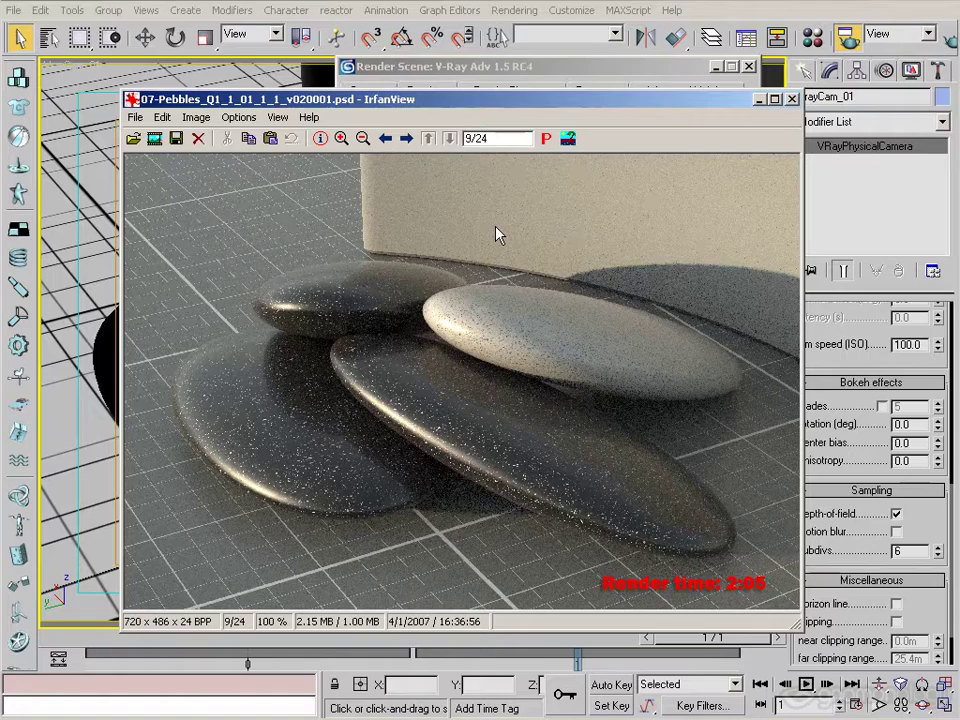
pyautogui.scroll(5, 497, 242)
pyautogui.scroll(1, 497, 242)
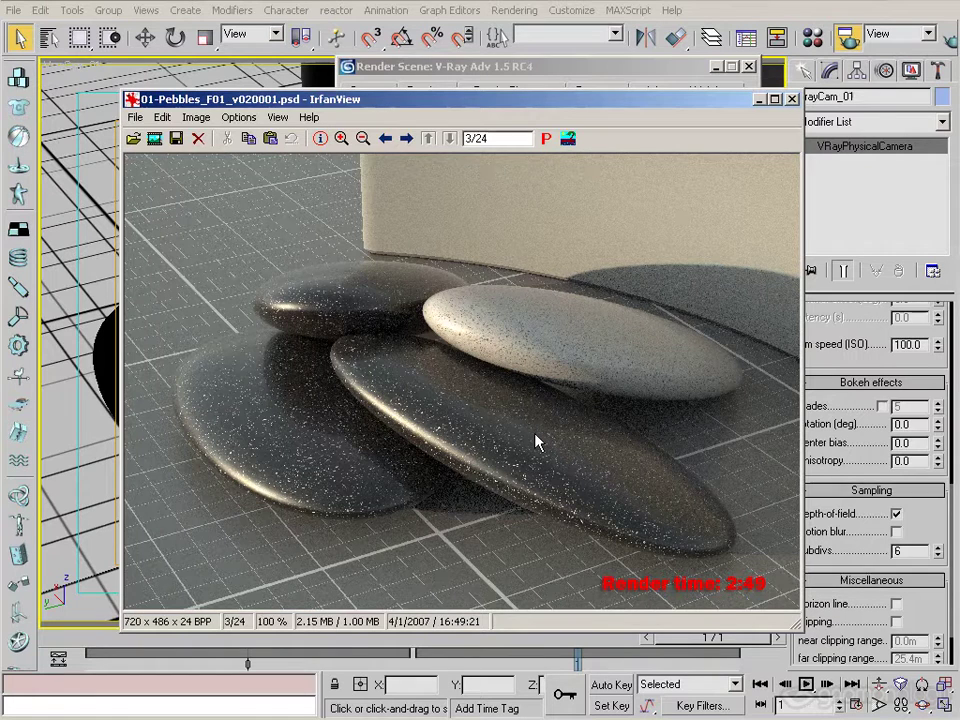
pyautogui.scroll(-2, 536, 443)
pyautogui.scroll(-2, 536, 443)
pyautogui.scroll(-2, 536, 443)
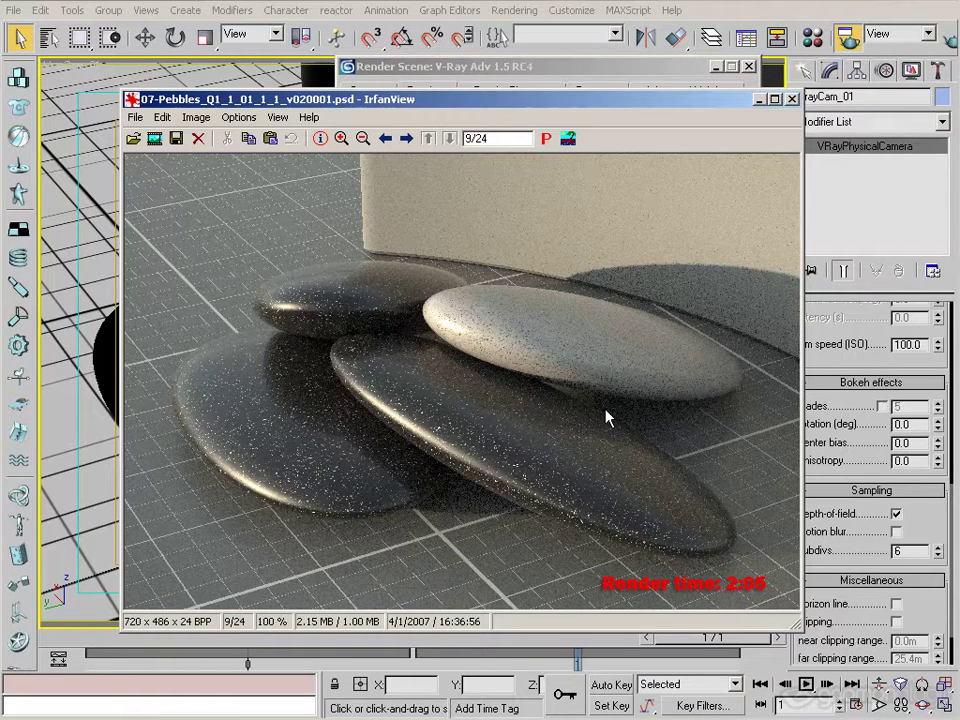
# Return to 3ds Max, expand the rQMC Sampler settings and set the adaptive amount to 1.0.
pyautogui.click(759, 99)
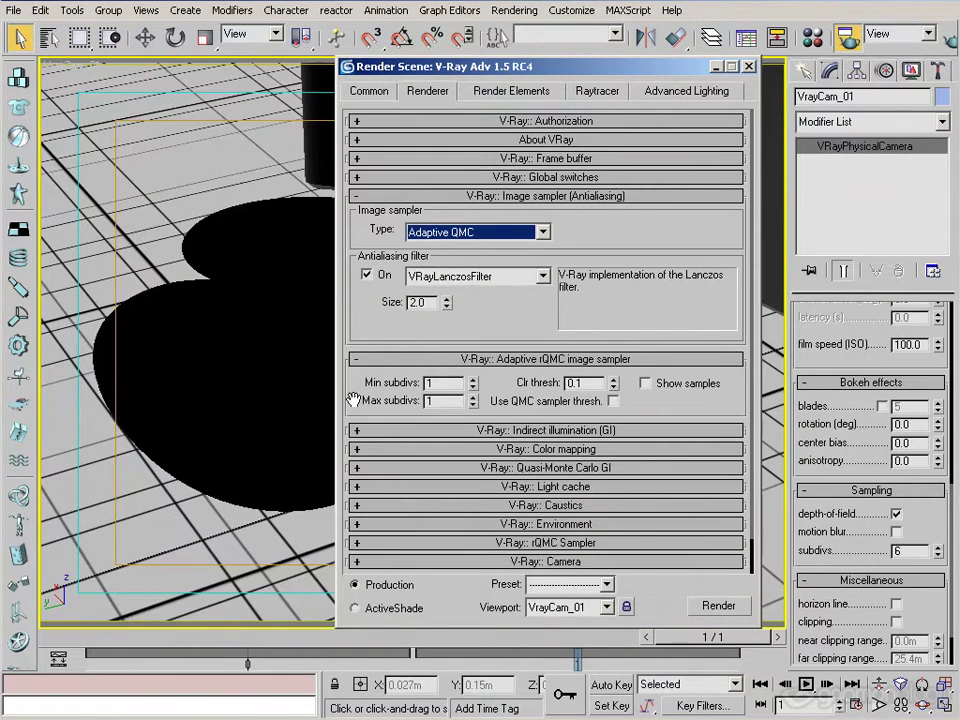
pyautogui.moveTo(356, 396); pyautogui.dragTo(349, 268)
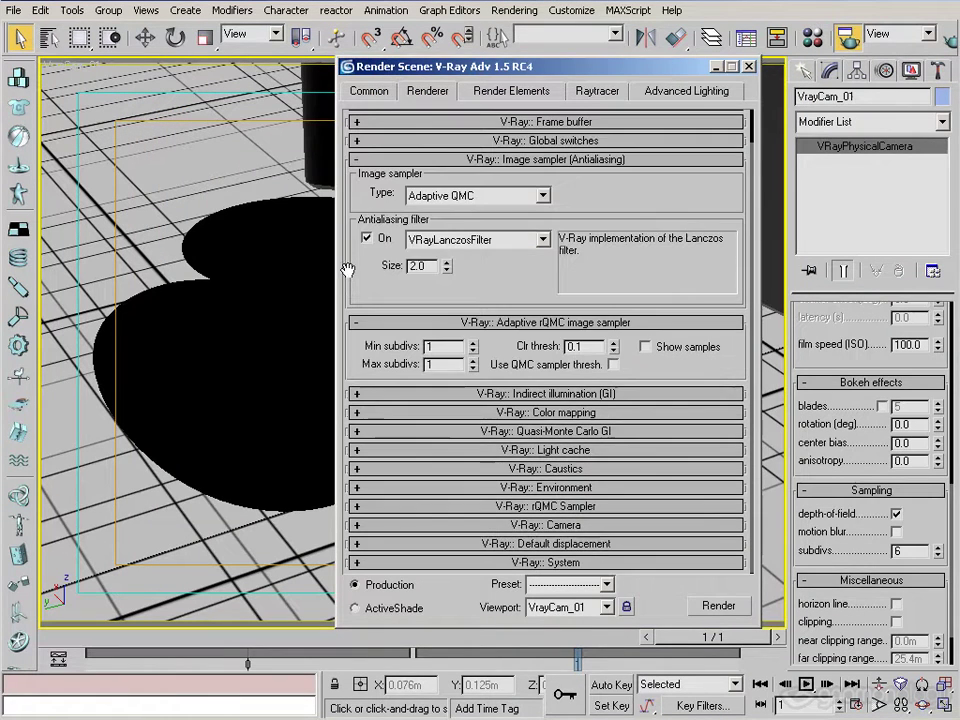
pyautogui.click(526, 506)
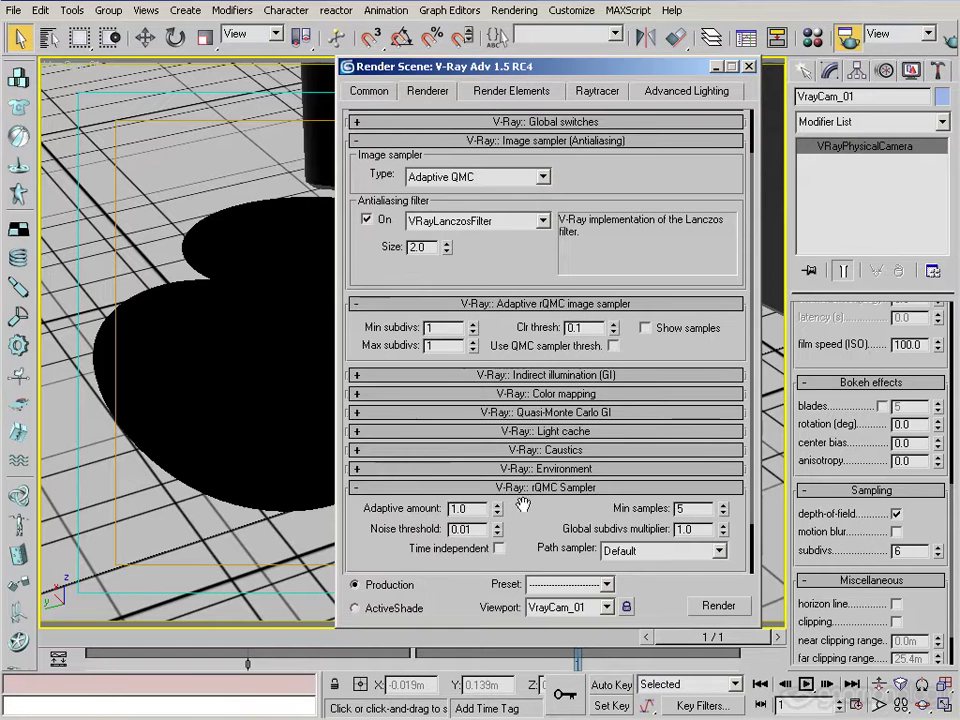
pyautogui.moveTo(397, 525); pyautogui.dragTo(404, 461)
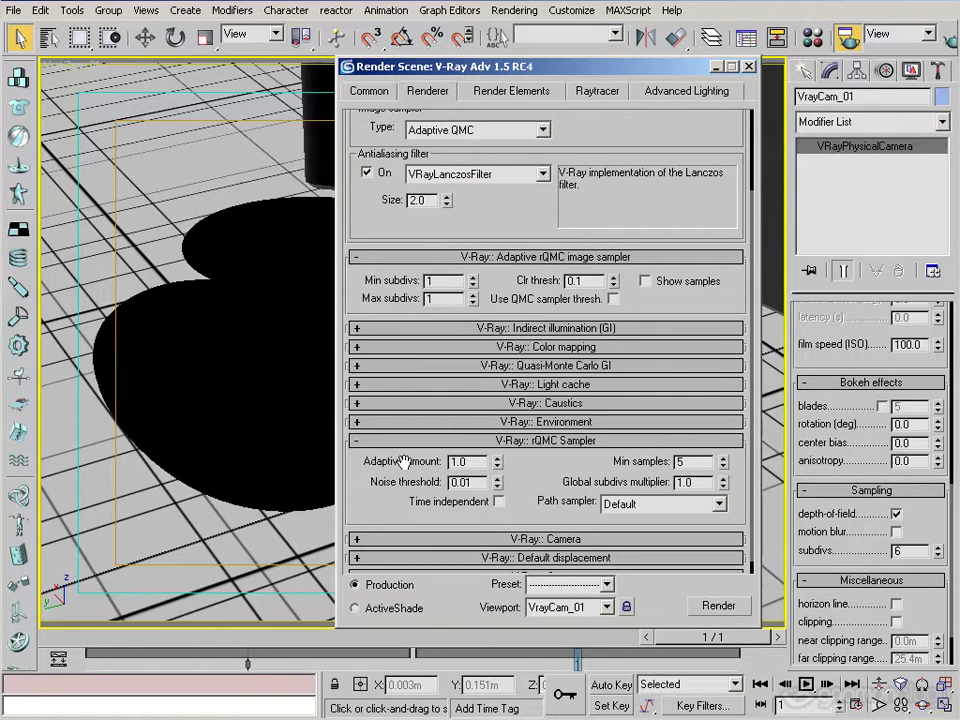
pyautogui.doubleClick(462, 461)
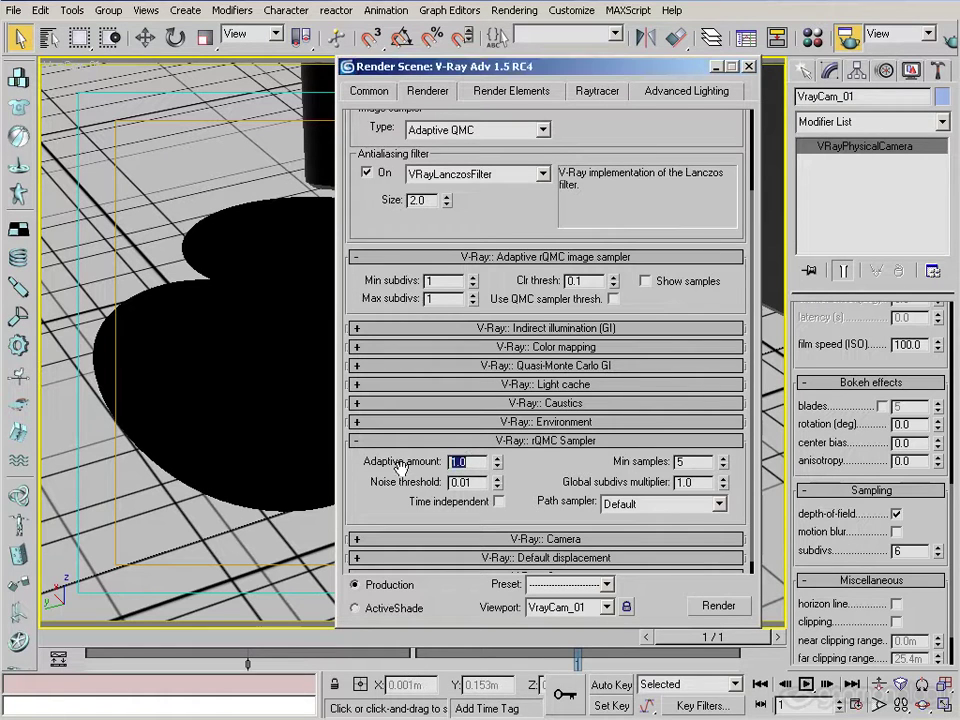
pyautogui.write('.1.0')
pyautogui.press('Return')
pyautogui.press('Tab')
pyautogui.click(534, 459)
# Examine the Adaptive rQMC image sampler's color threshold and the rQMC Sampler's global subdivs multiplier.
pyautogui.doubleClick(574, 281)
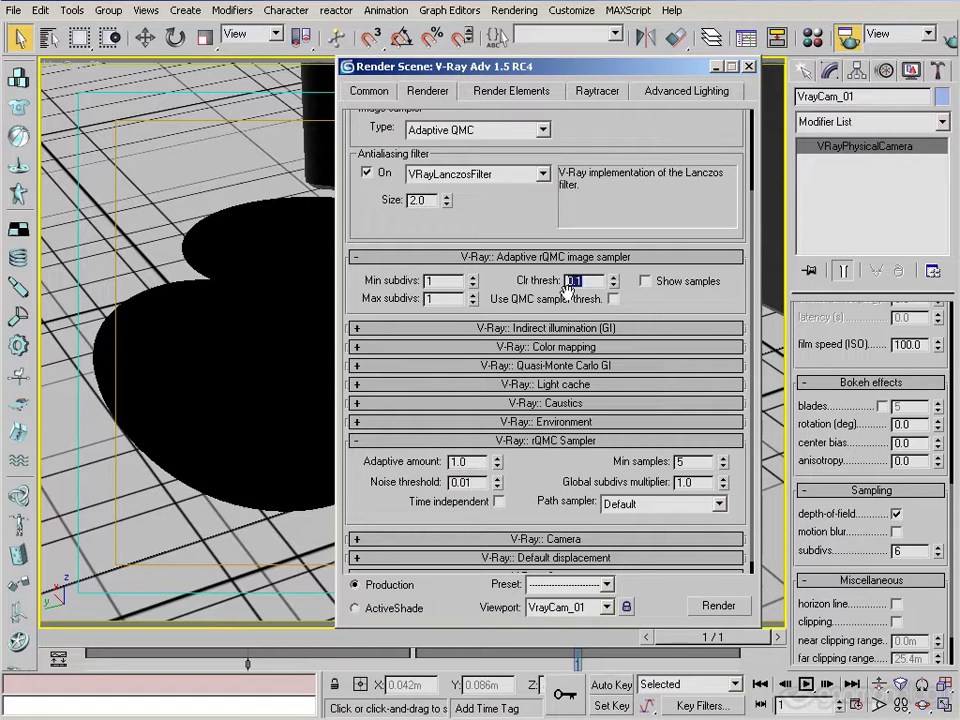
pyautogui.click(556, 257)
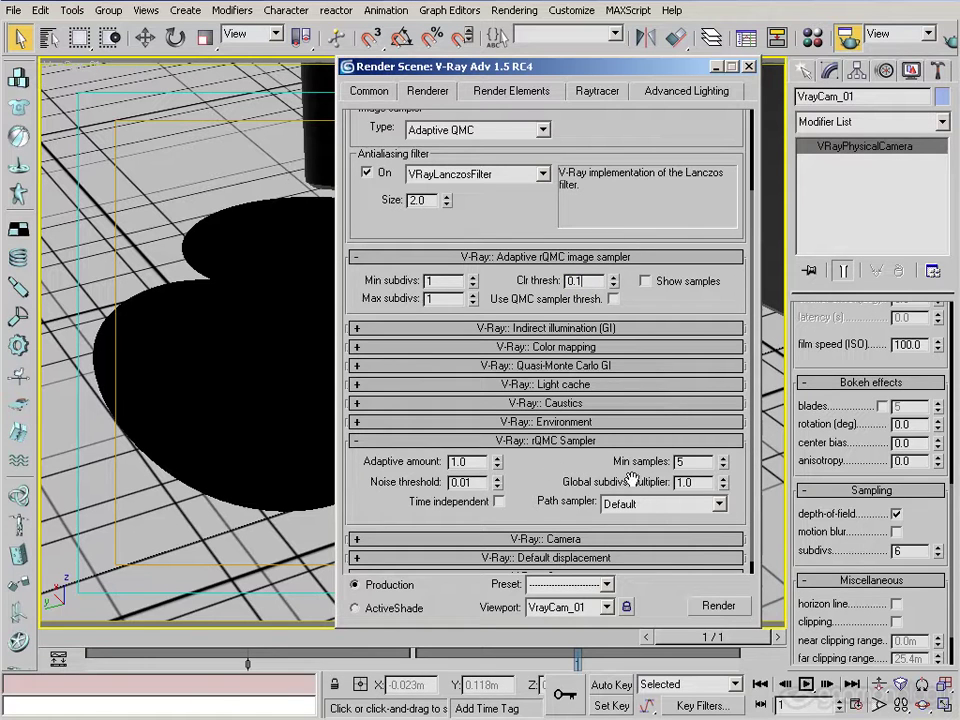
pyautogui.doubleClick(700, 482)
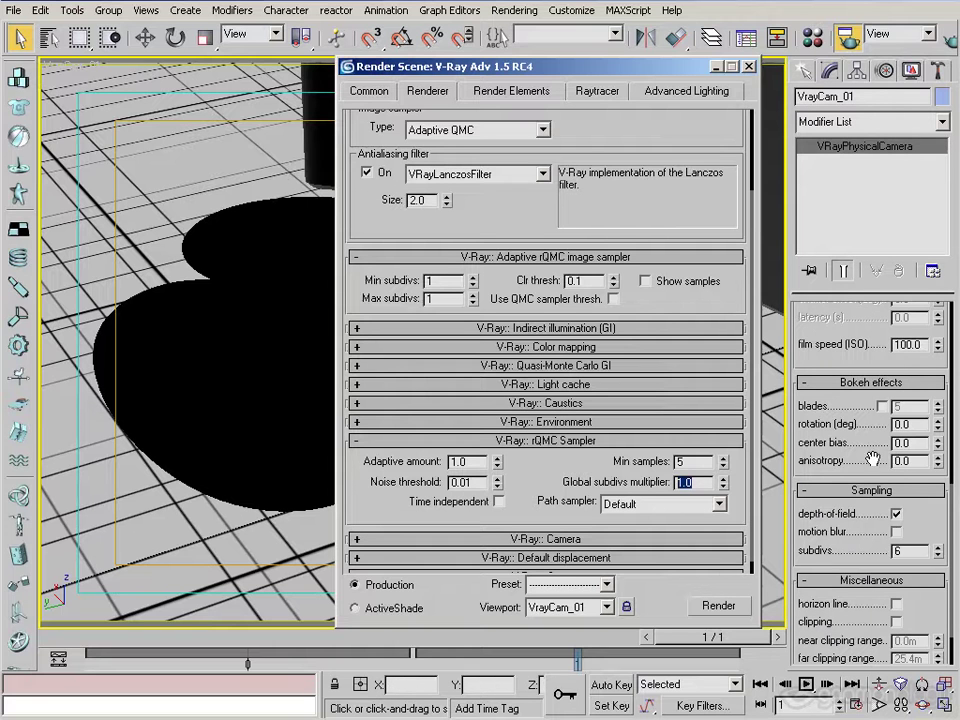
# Turn off depth-of-field for the VrayCam_01 camera and check its sampling subdivs.
pyautogui.moveTo(855, 344); pyautogui.dragTo(884, 396)
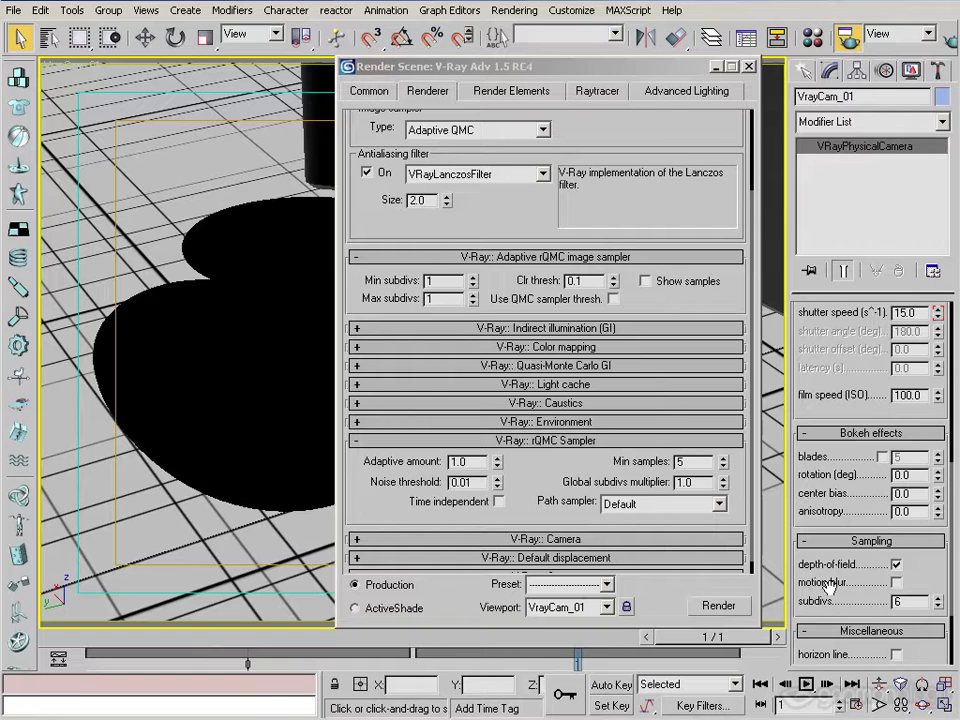
pyautogui.click(896, 564)
pyautogui.doubleClick(926, 602)
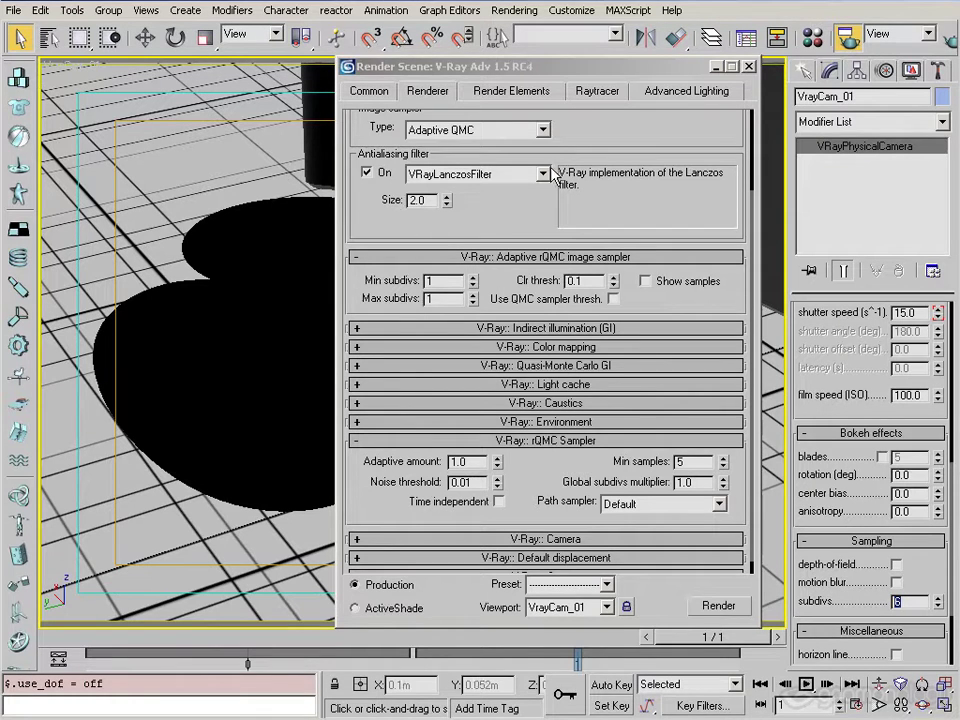
# Check the Wall material's reflection subdivs in the Material Editor, then select VRayLight01 and inspect its sampling subdivs.
pyautogui.click(814, 38)
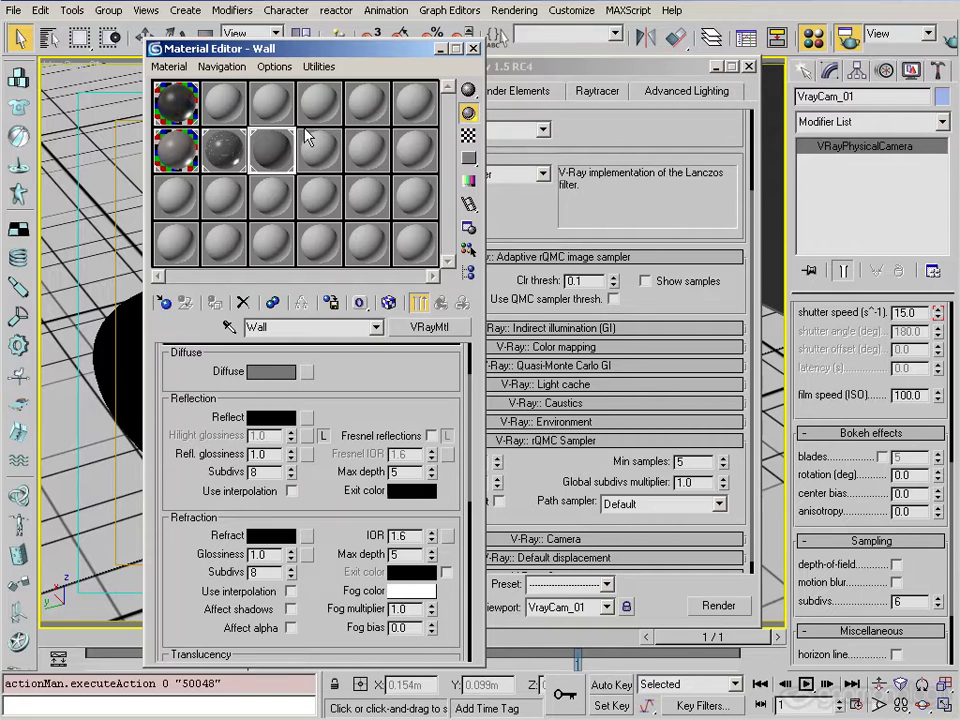
pyautogui.doubleClick(266, 472)
pyautogui.rightClick(62, 64)
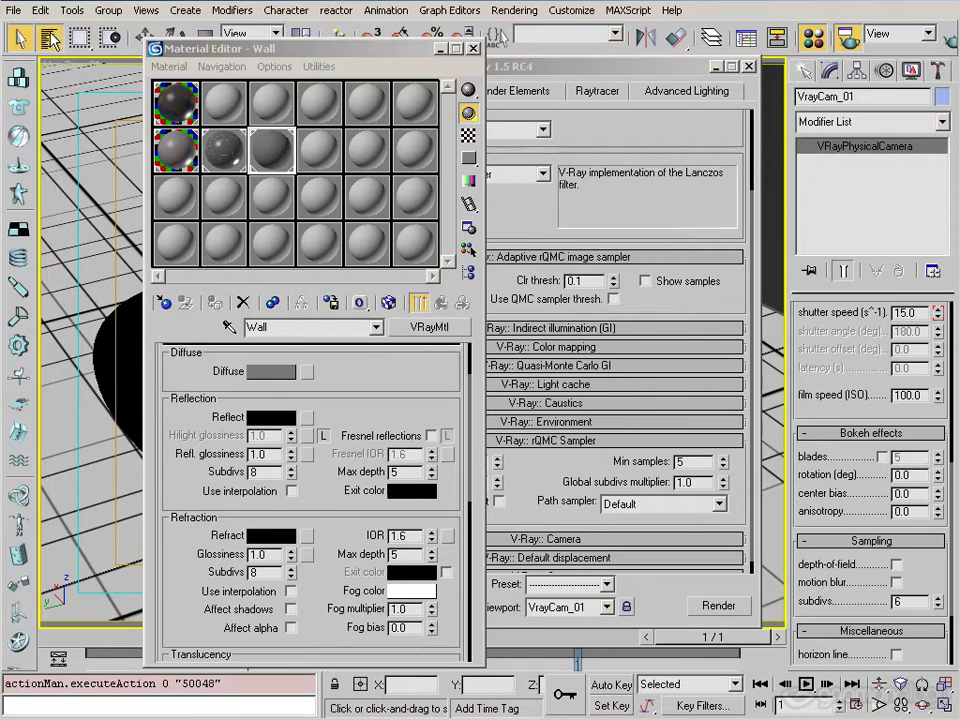
pyautogui.click(49, 38)
pyautogui.click(350, 248)
pyautogui.doubleClick(338, 260)
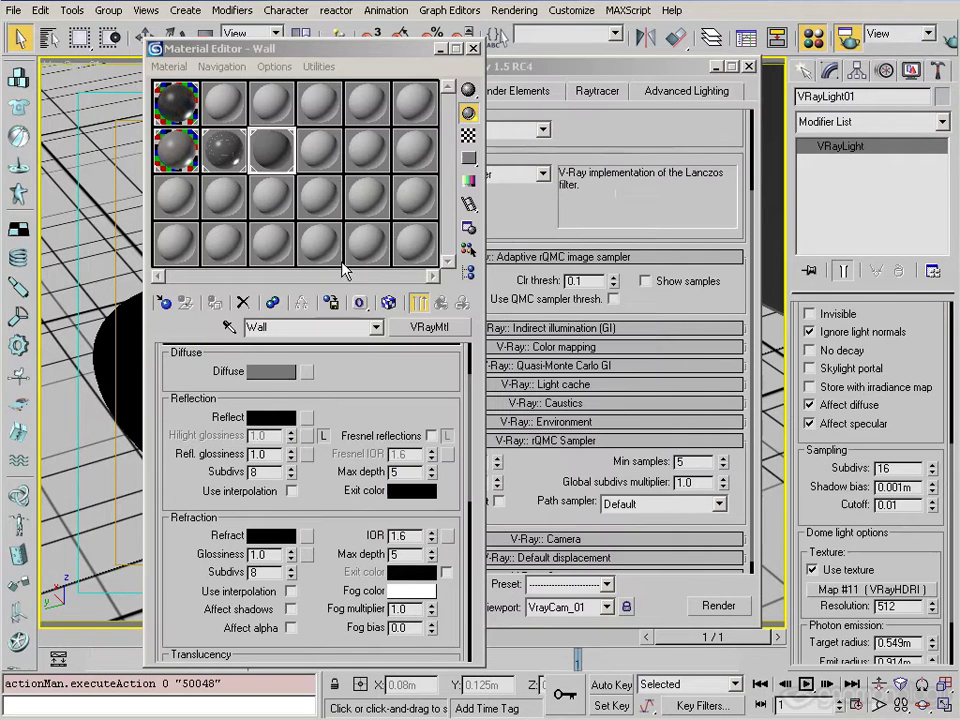
pyautogui.click(886, 468)
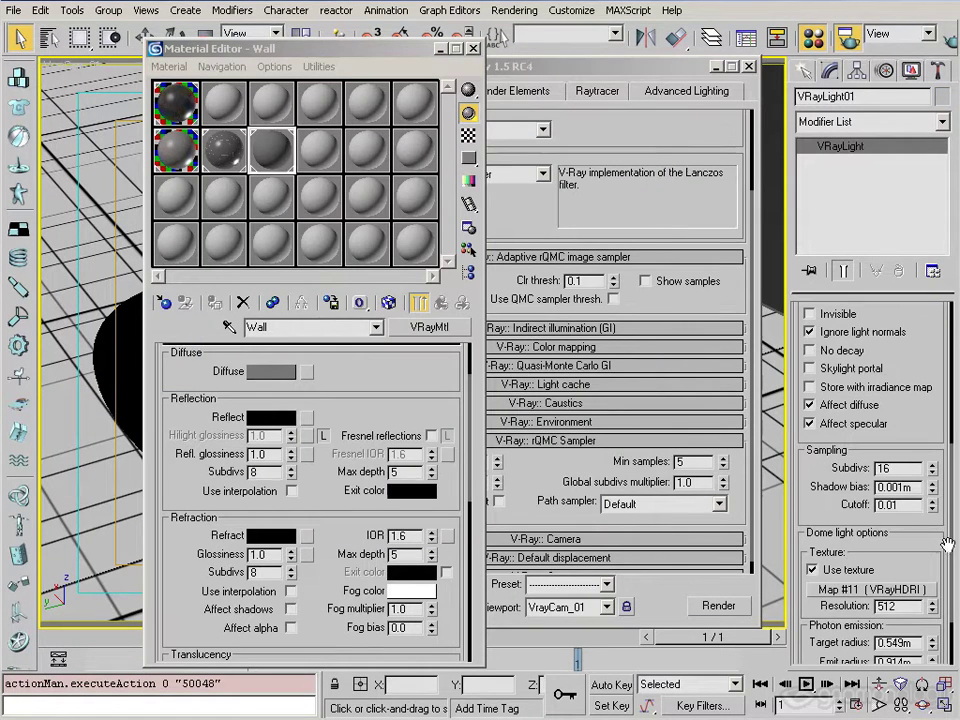
# Set the rQMC Sampler's global subdivs multiplier to 0.01 and VRayLight01's sampling subdivs to 16.
pyautogui.doubleClick(684, 482)
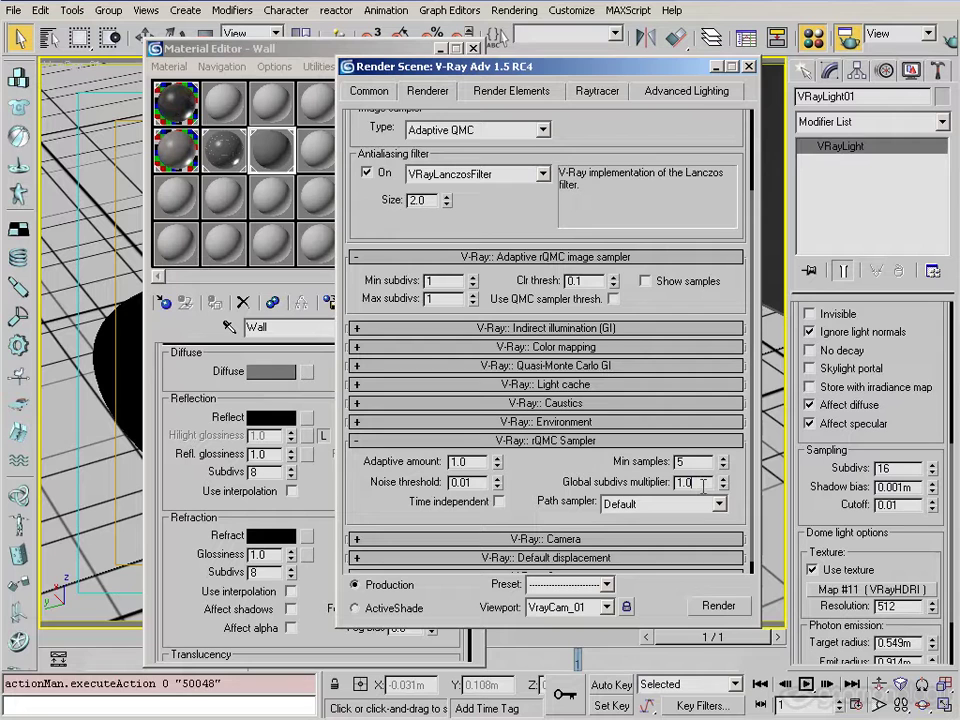
pyautogui.write('0.01')
pyautogui.press('Return')
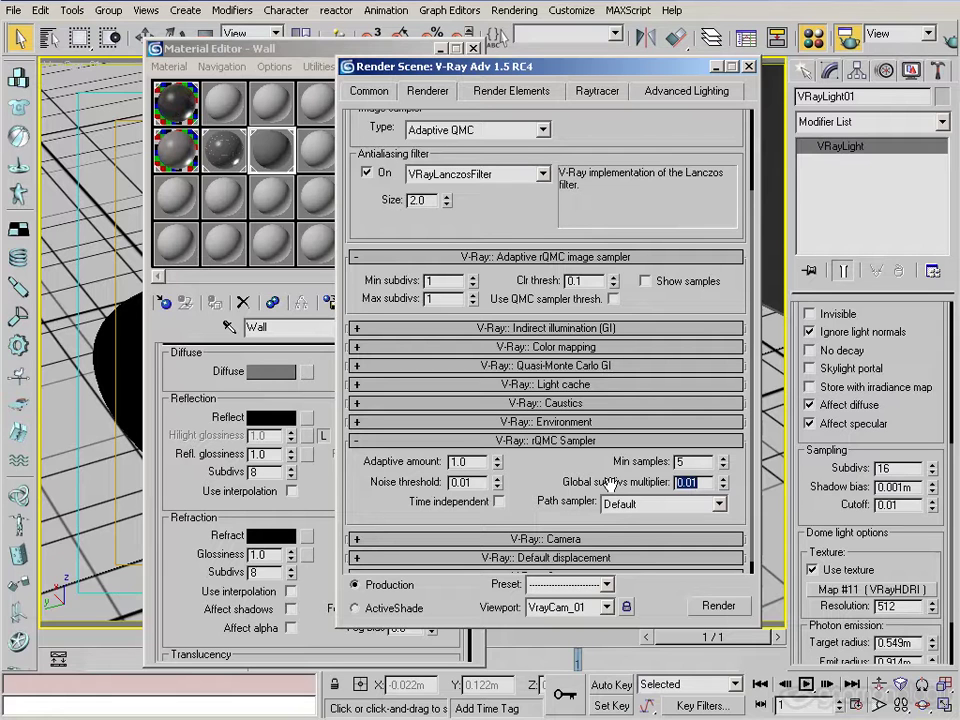
pyautogui.doubleClick(884, 467)
pyautogui.write('16')
pyautogui.press('Return')
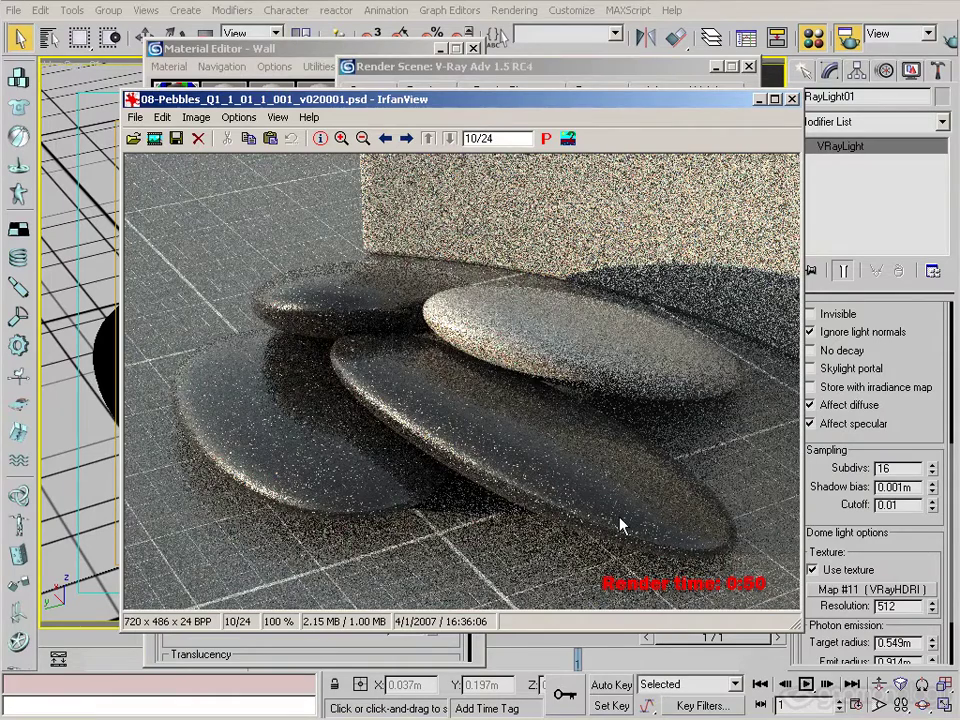
# Compare the 07 and 08 pebble renders, and set the Adaptive rQMC image sampler's max subdivs to 4.
pyautogui.press('pageup')
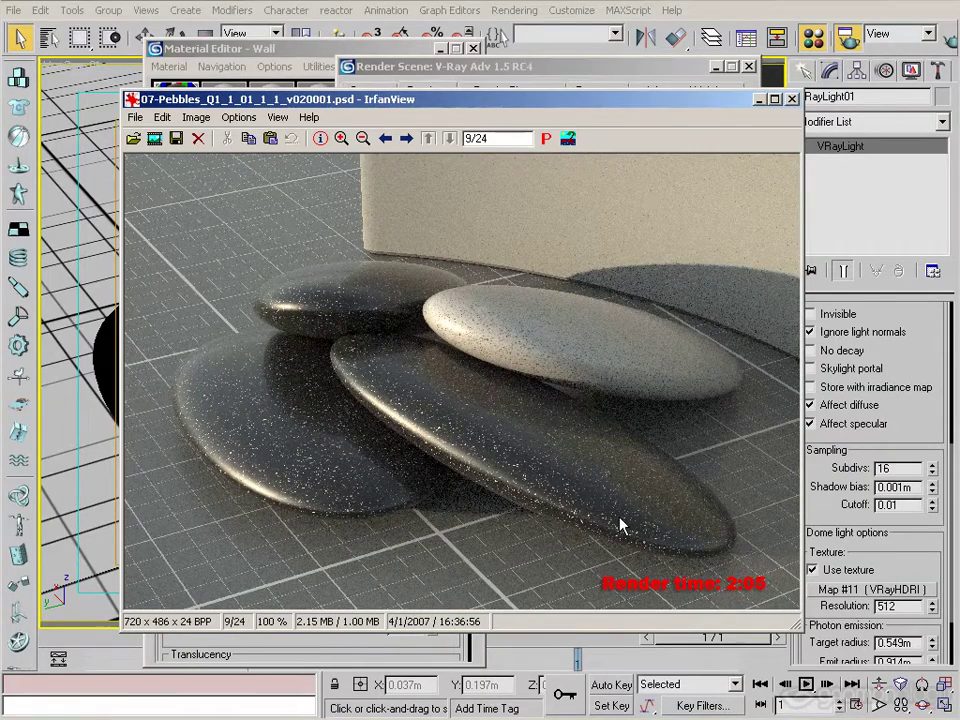
pyautogui.press('pagedown')
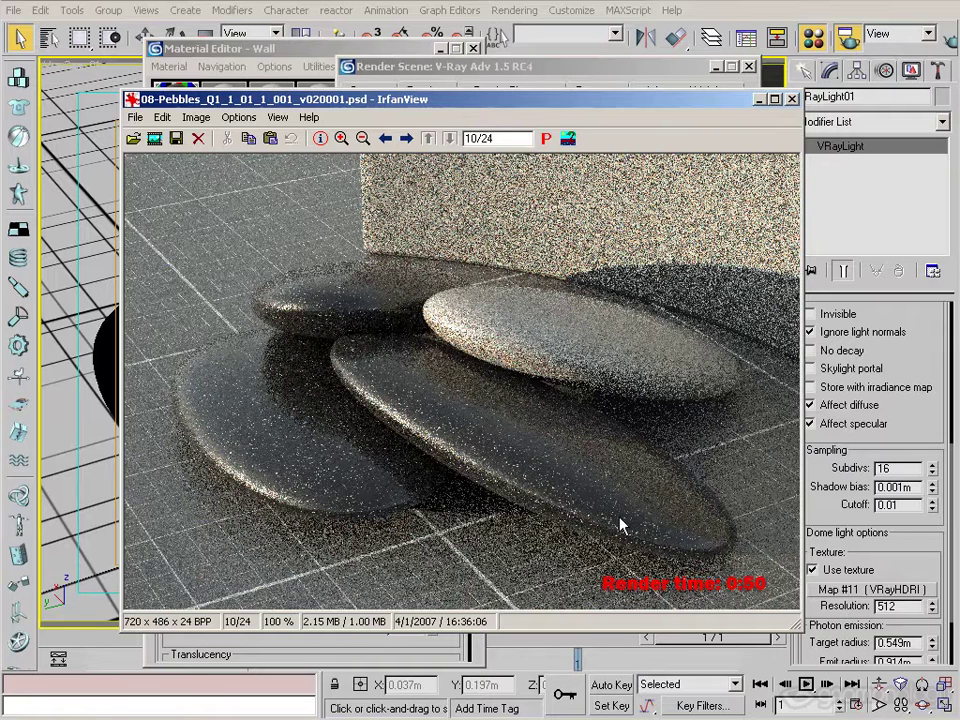
pyautogui.click(388, 67)
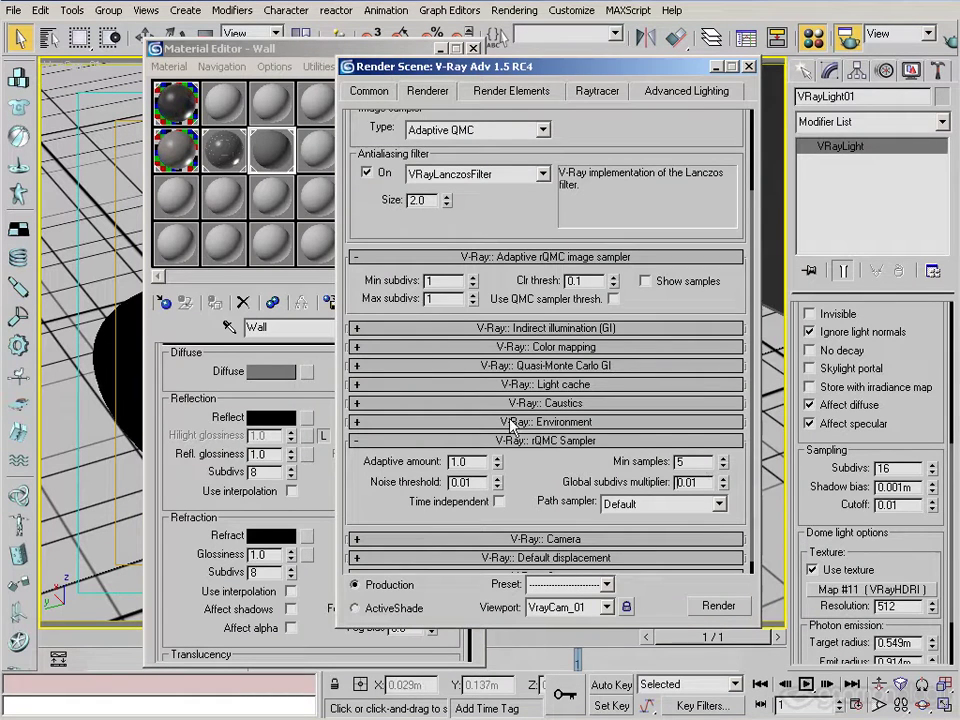
pyautogui.doubleClick(433, 300)
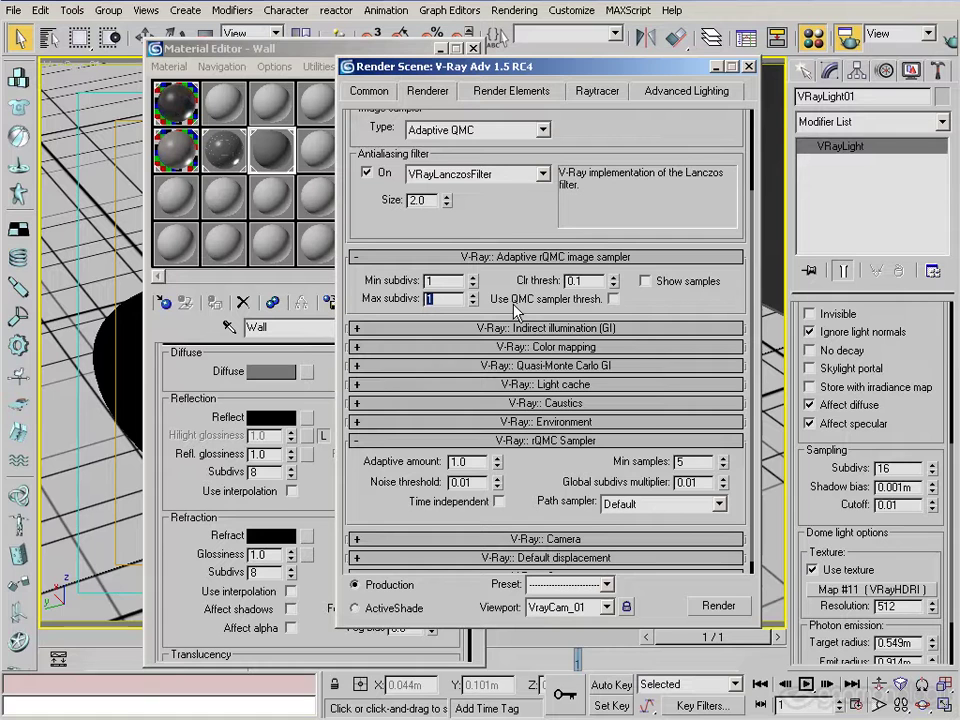
pyautogui.write('4')
pyautogui.press('Return')
# Switch to IrfanView and compare renders 08 and 09 to judge max subdivs 1 against 4.
pyautogui.hotkey('alt', 'Tab')
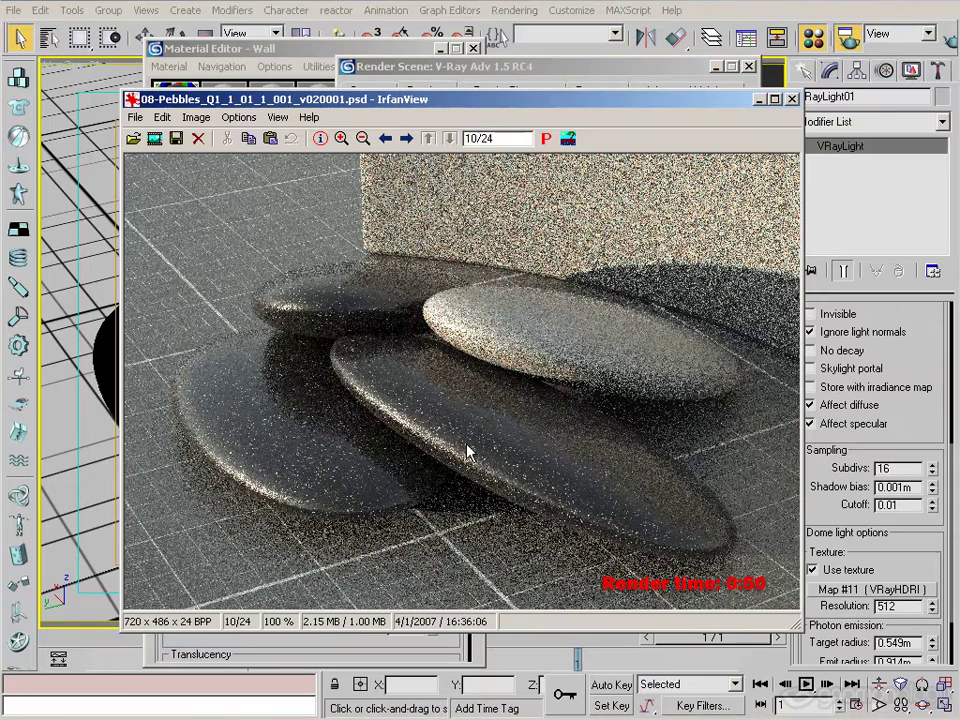
pyautogui.press('space')
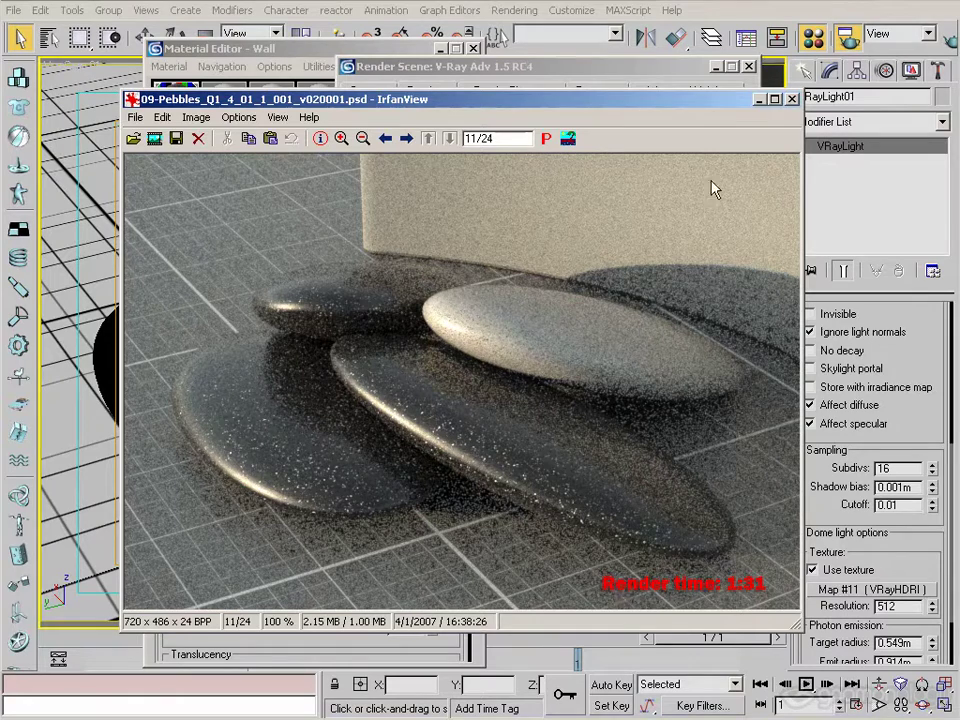
pyautogui.press('BackSpace')
pyautogui.press('space')
pyautogui.click(759, 100)
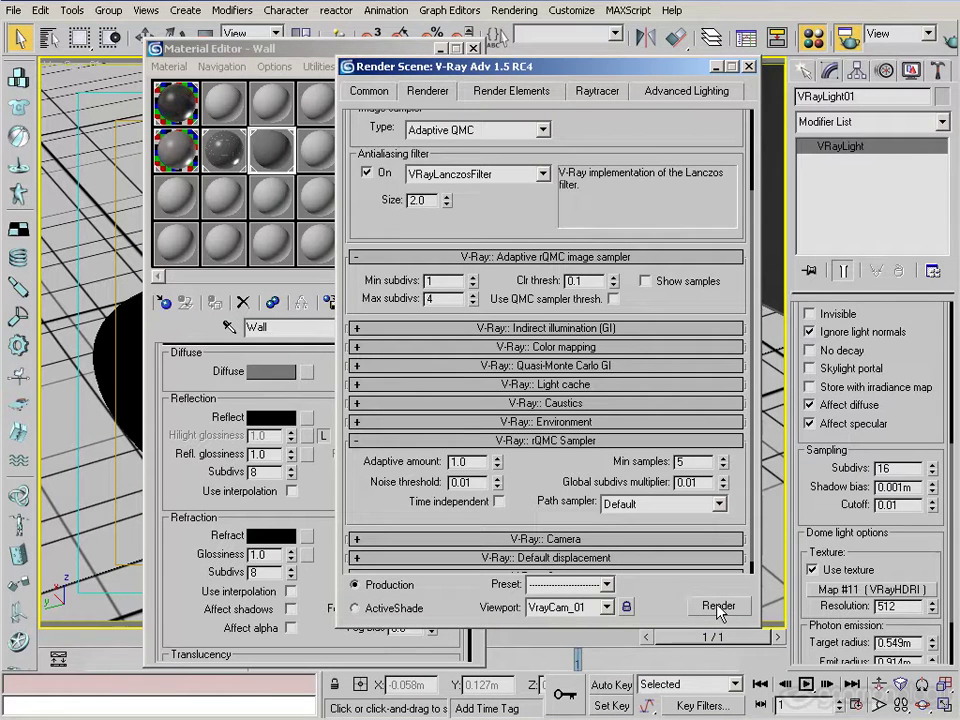
# Render the VrayCam_01 view and turn off the sRGB color display in the V-Ray frame buffer.
pyautogui.click(717, 606)
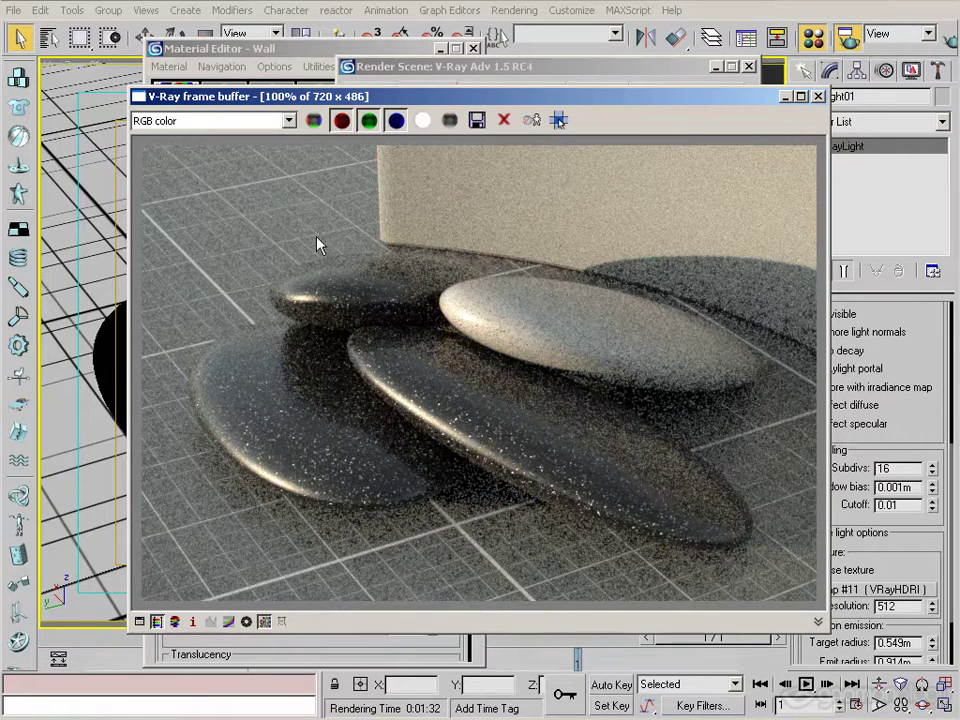
pyautogui.click(264, 621)
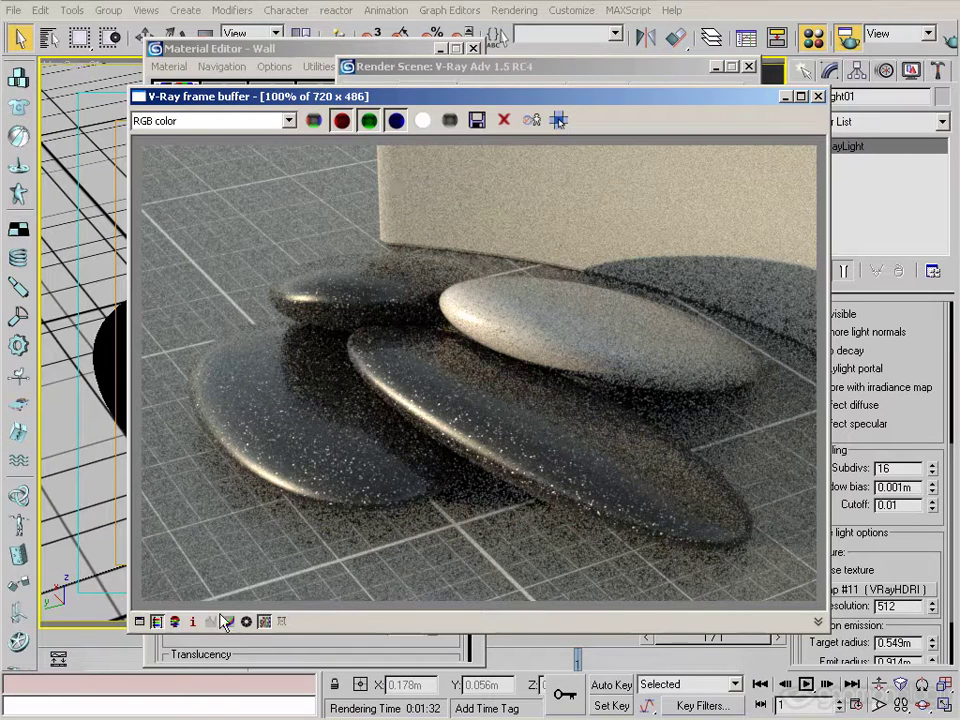
pyautogui.click(264, 622)
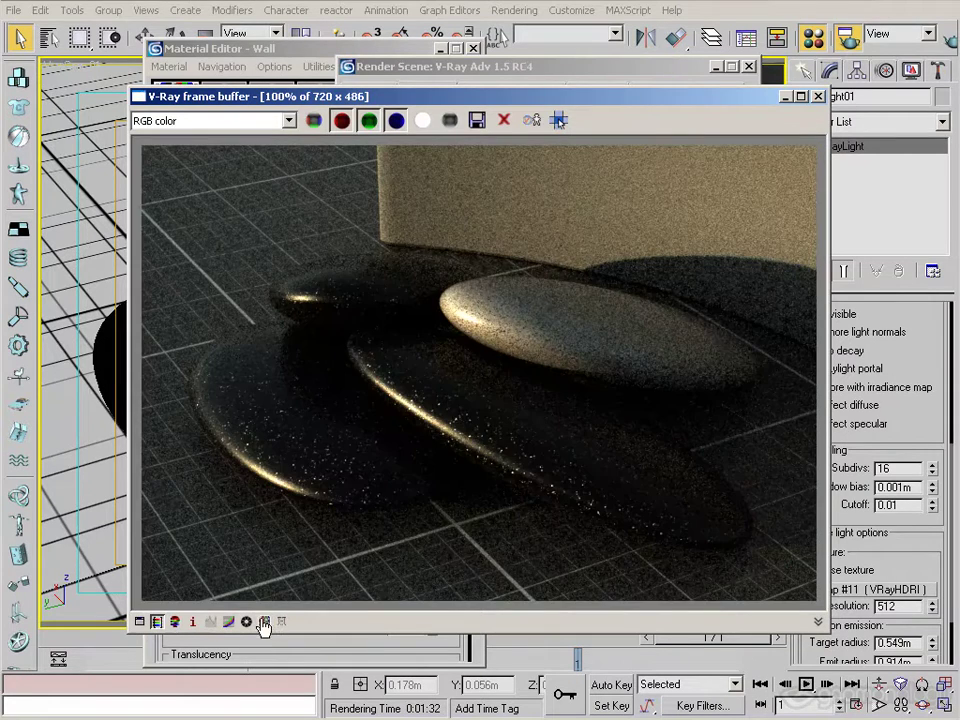
# Set the Color mapping gamma to 2.2 and render the VrayCam_01 view again.
pyautogui.click(380, 66)
pyautogui.scroll(-2, 393, 497)
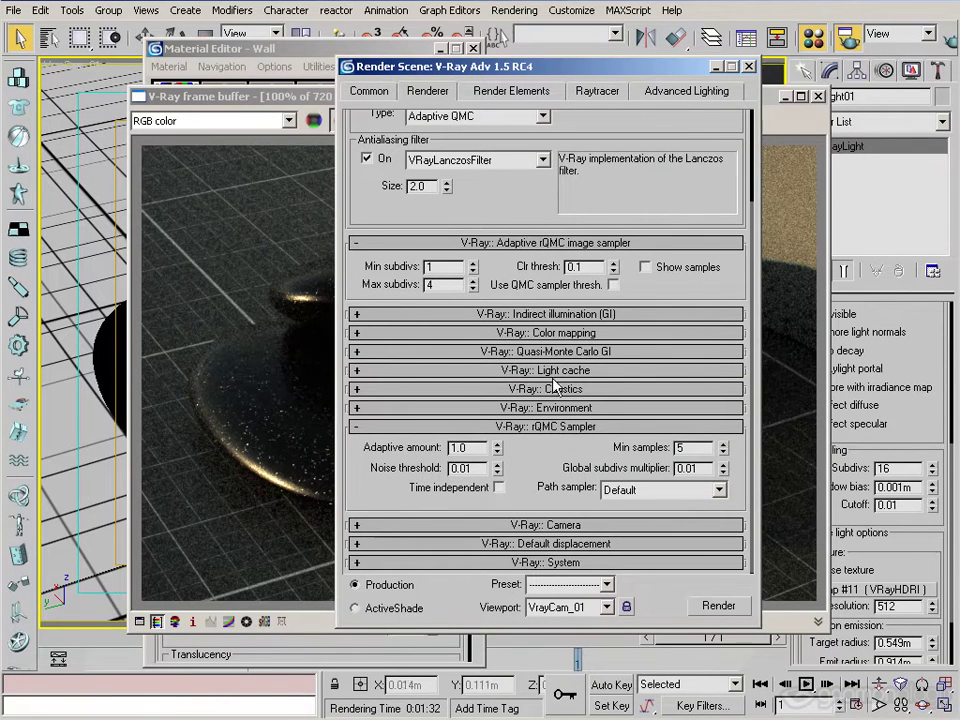
pyautogui.click(544, 333)
pyautogui.doubleClick(505, 420)
pyautogui.write('2.2')
pyautogui.press('Return')
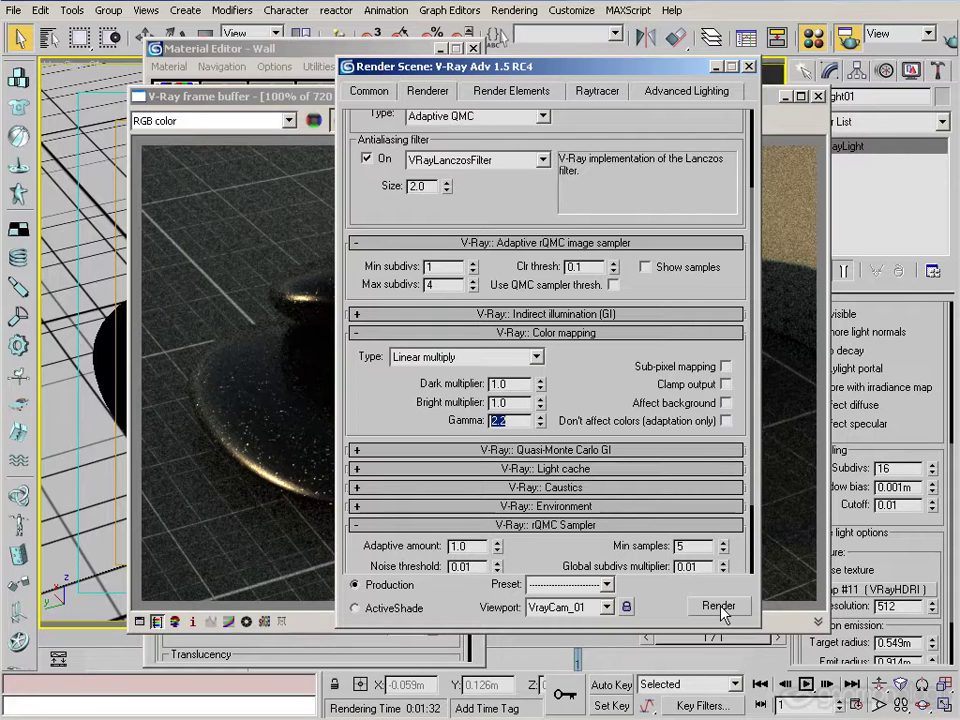
pyautogui.click(718, 606)
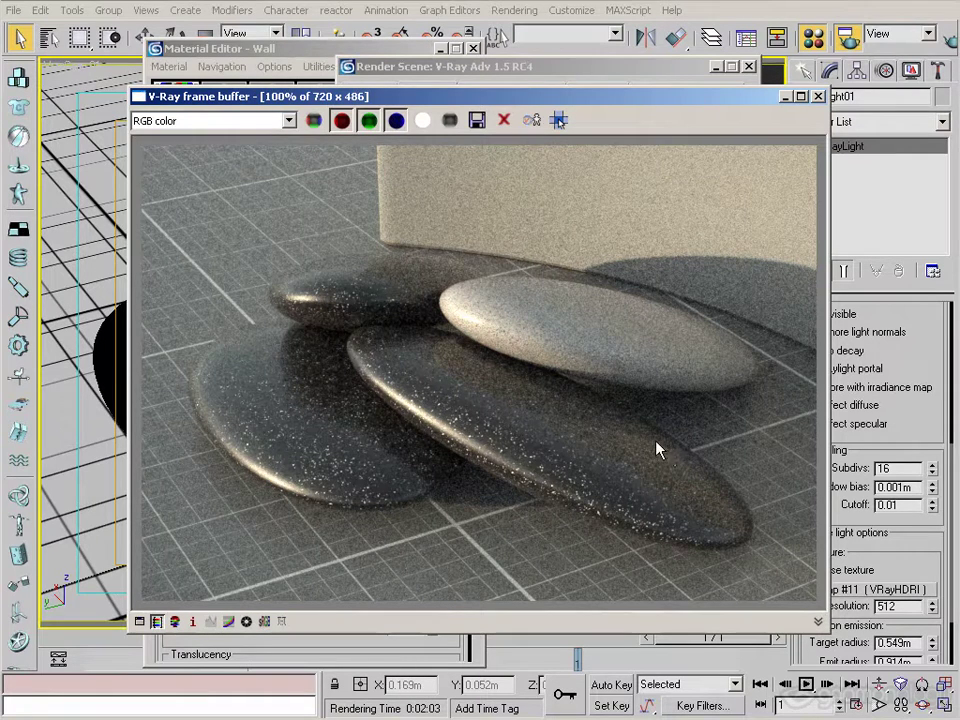
# Compare the gamma 2.2 render in the V-Ray frame buffer with and without the sRGB color display.
pyautogui.click(264, 621)
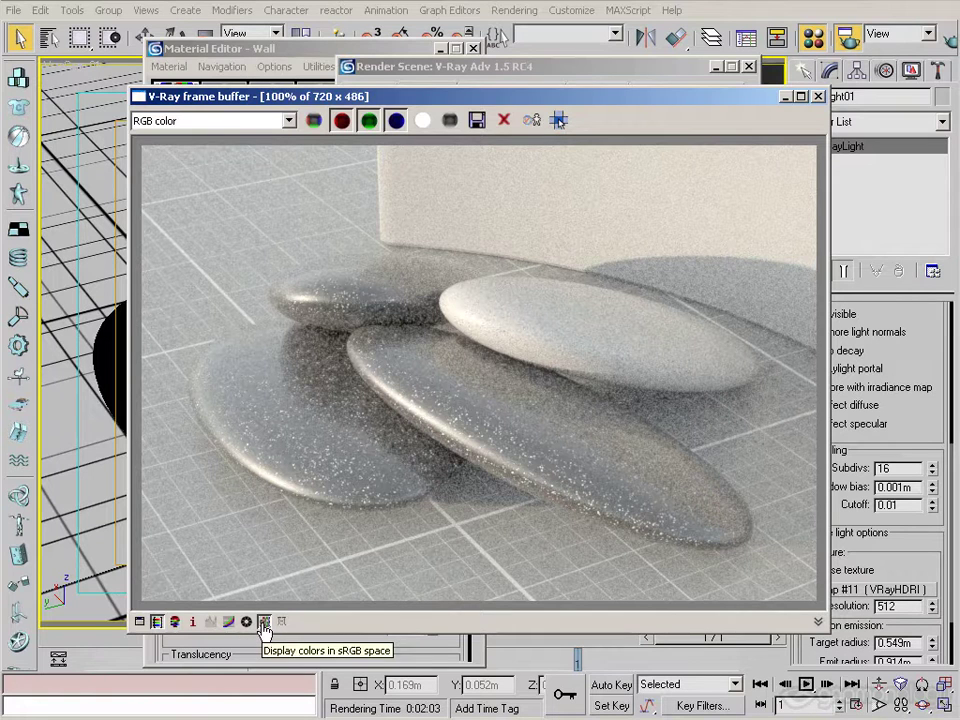
pyautogui.click(264, 622)
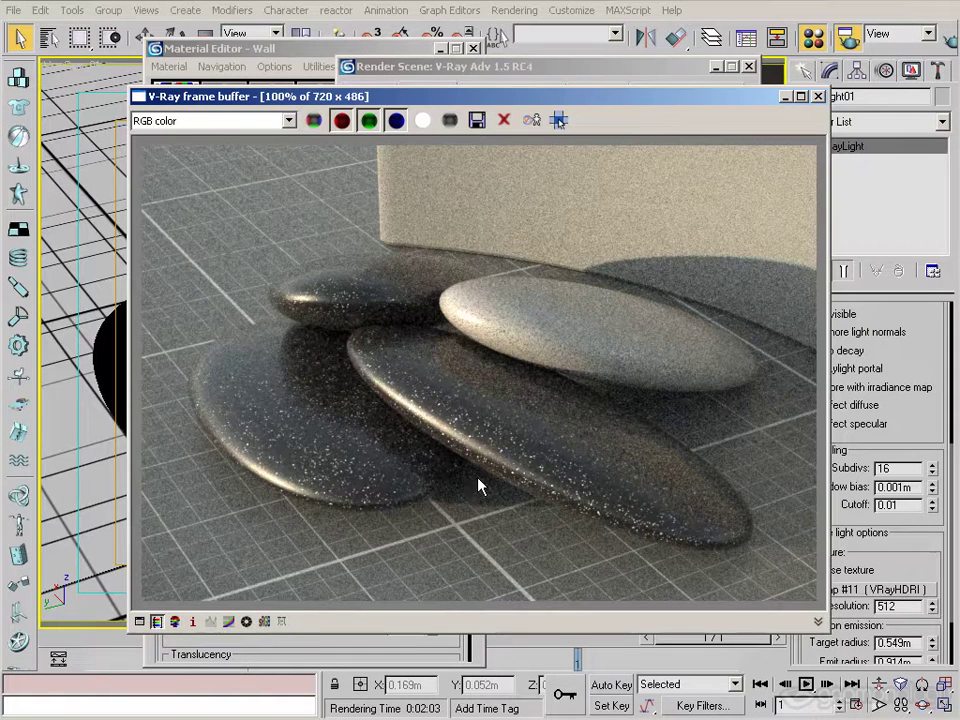
pyautogui.click(265, 623)
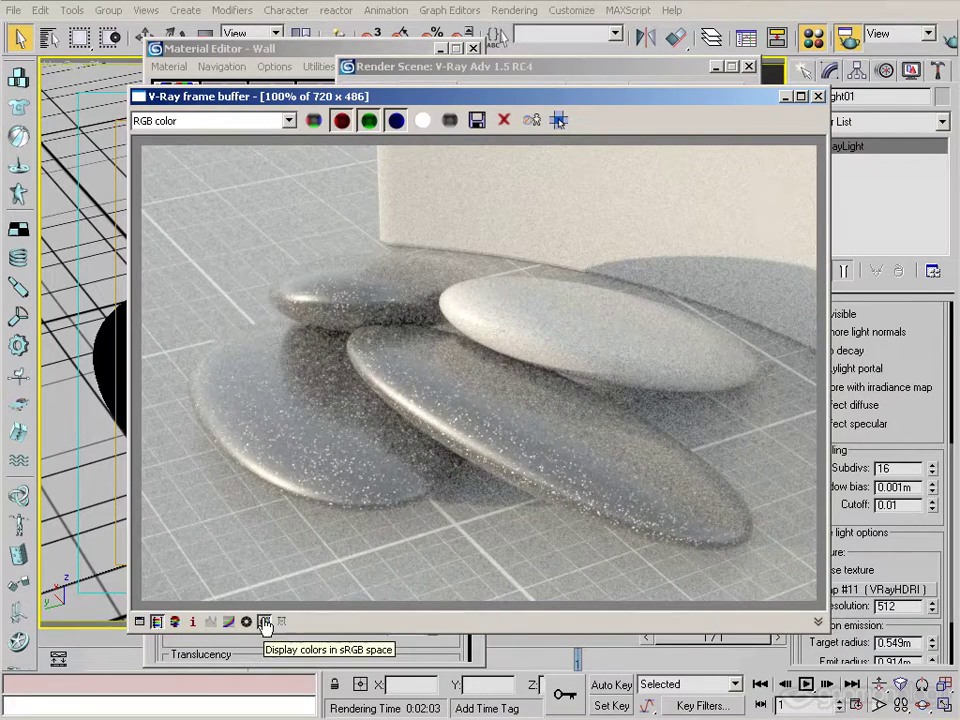
pyautogui.click(265, 623)
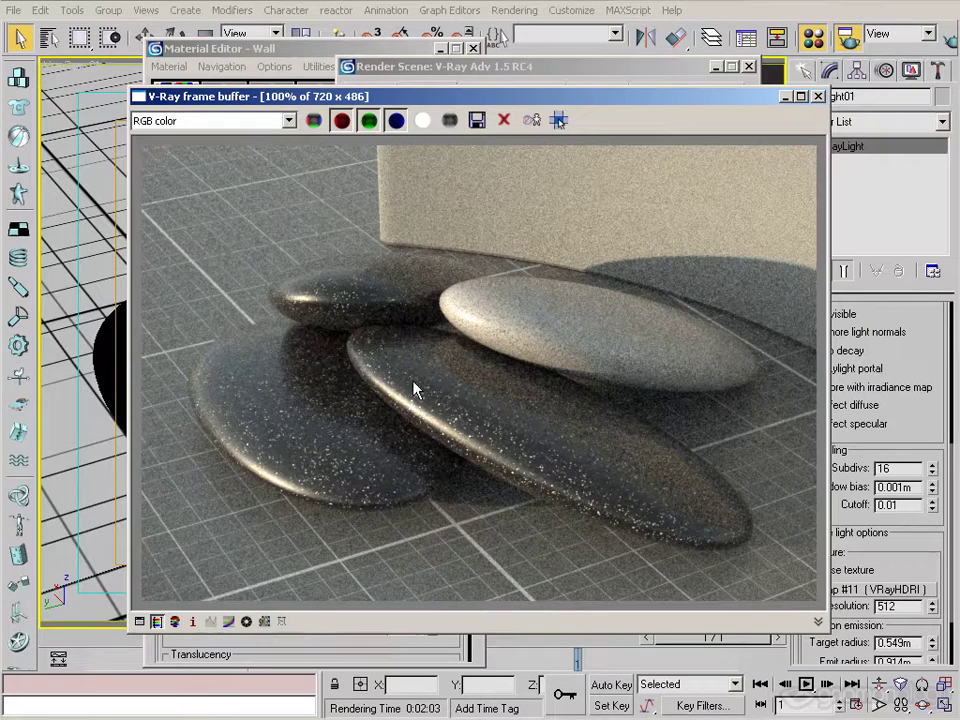
# Enable "Don't affect colors (adaptation only)" in Color mapping, with the gamma kept at 2.2.
pyautogui.click(467, 68)
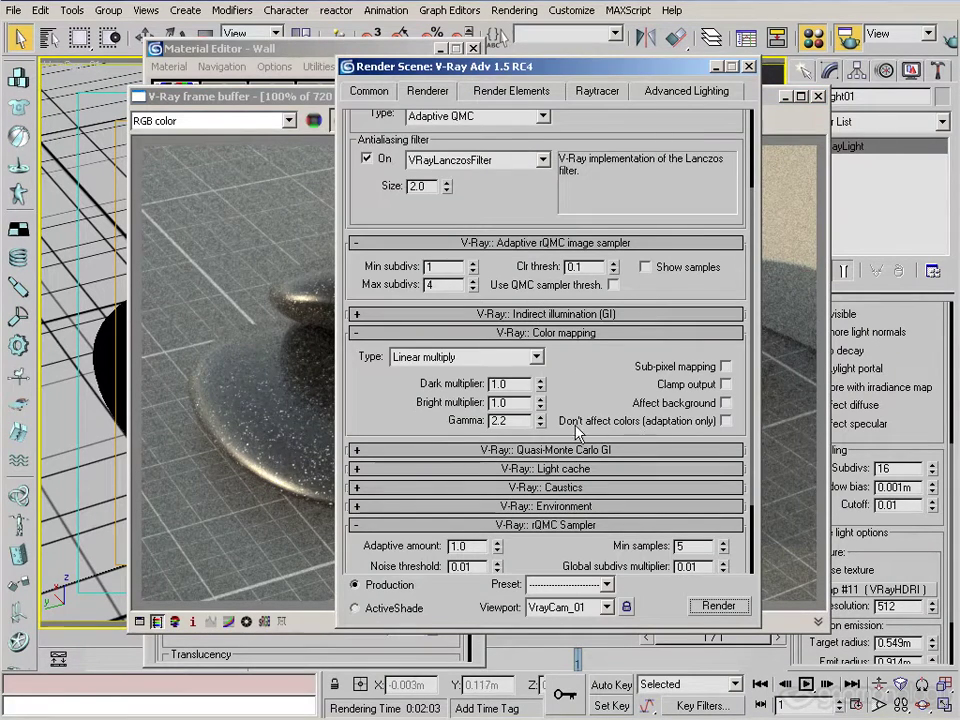
pyautogui.click(725, 421)
pyautogui.doubleClick(510, 421)
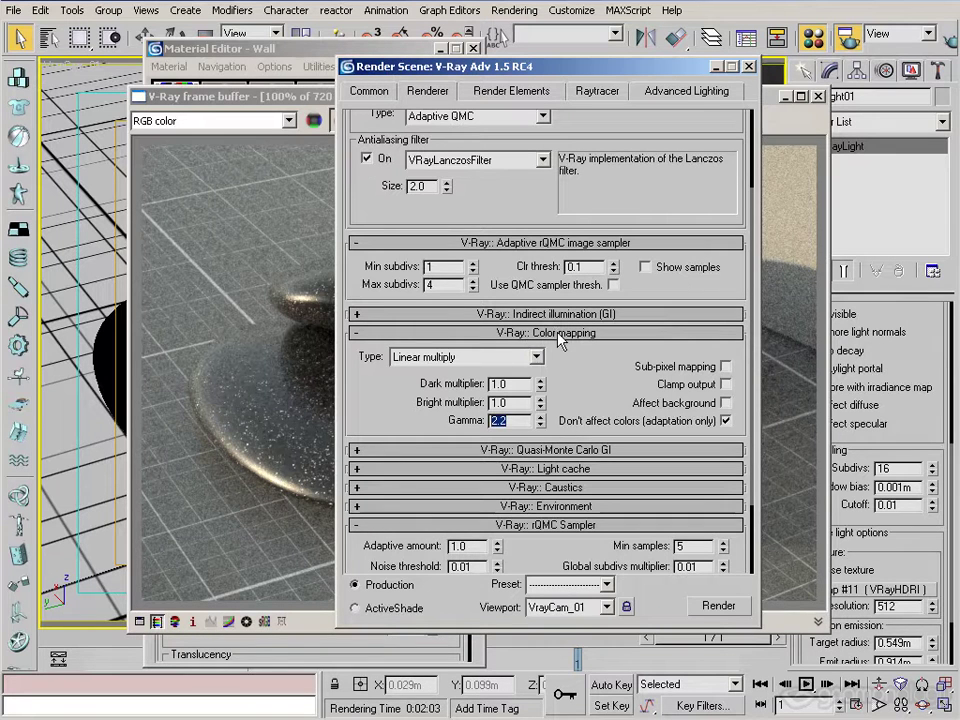
pyautogui.click(512, 421)
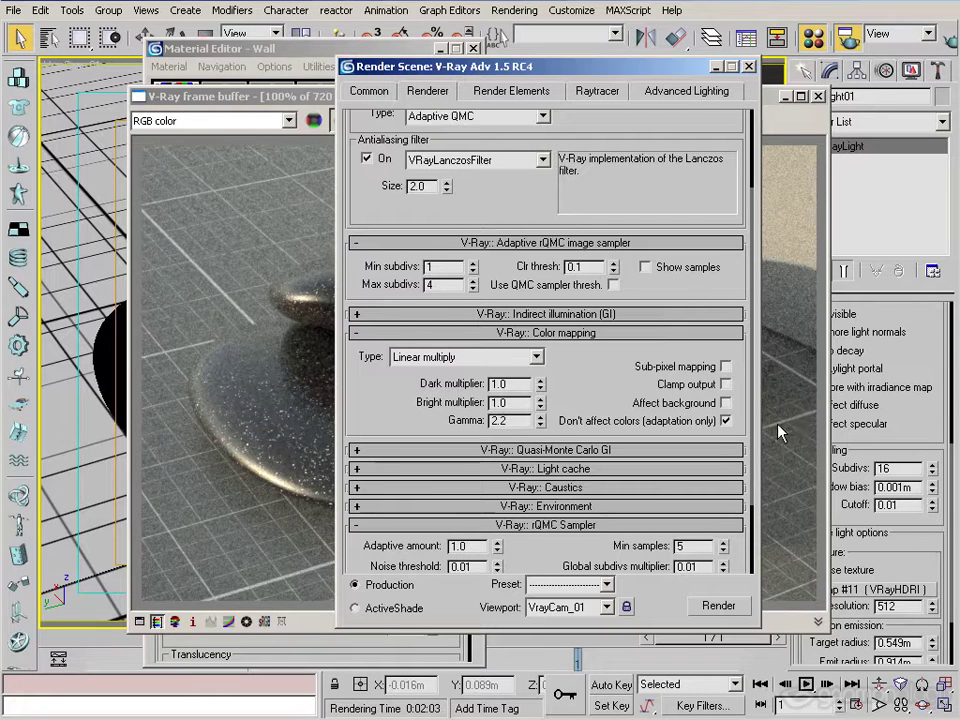
pyautogui.click(725, 421)
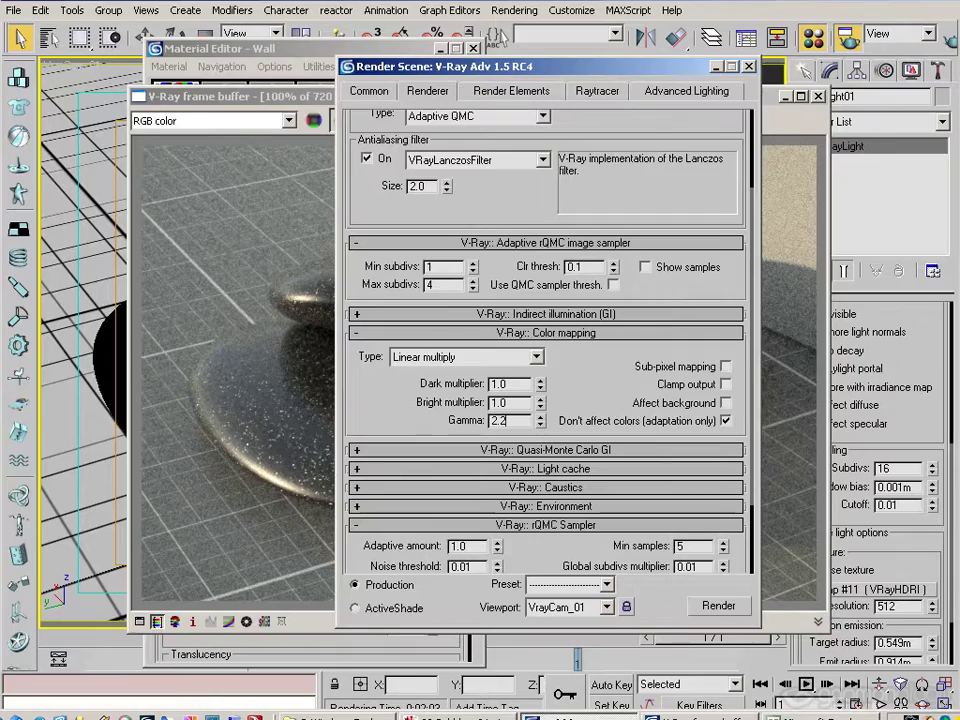
# Switch to IrfanView and flip between renders 09 and 10 to compare the noise at gamma 1 and 2.2.
pyautogui.click(480, 715)
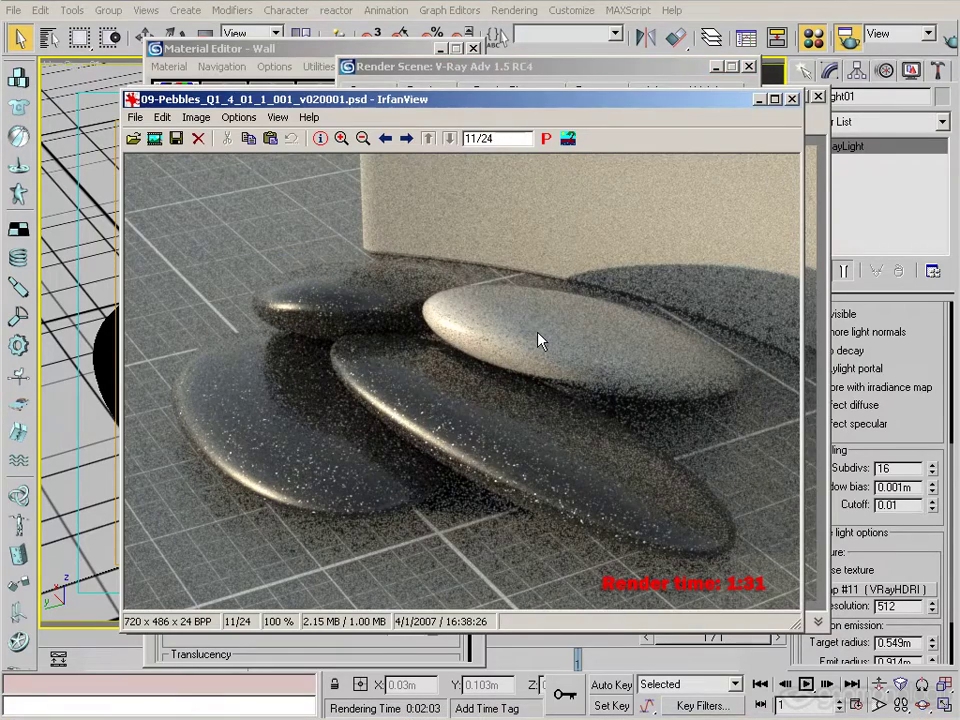
pyautogui.press('space')
pyautogui.press('BackSpace')
pyautogui.press('space')
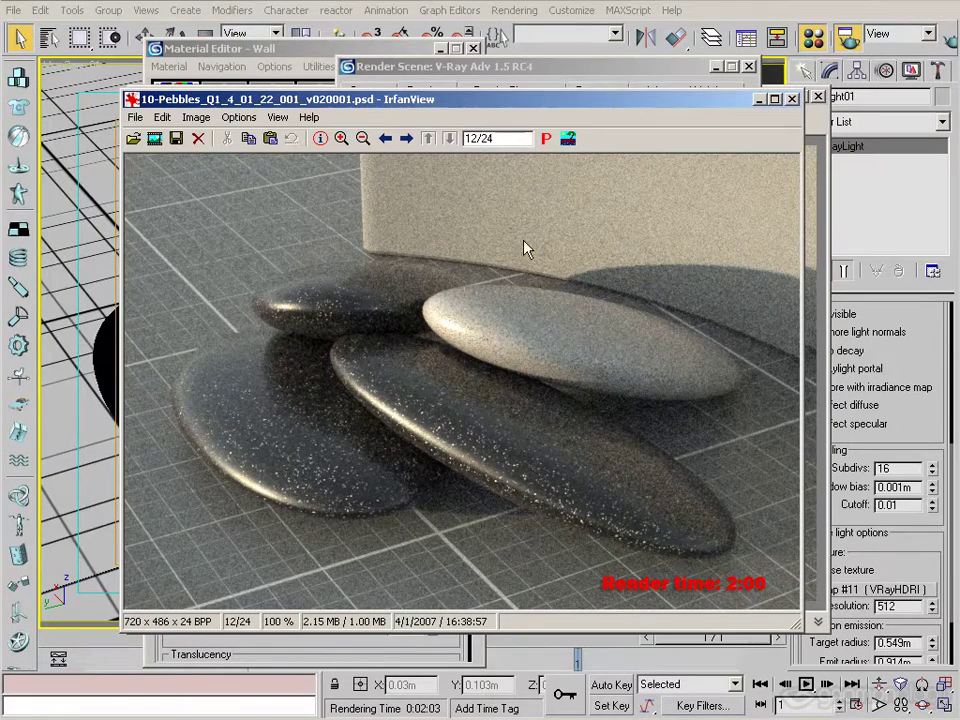
pyautogui.press('BackSpace')
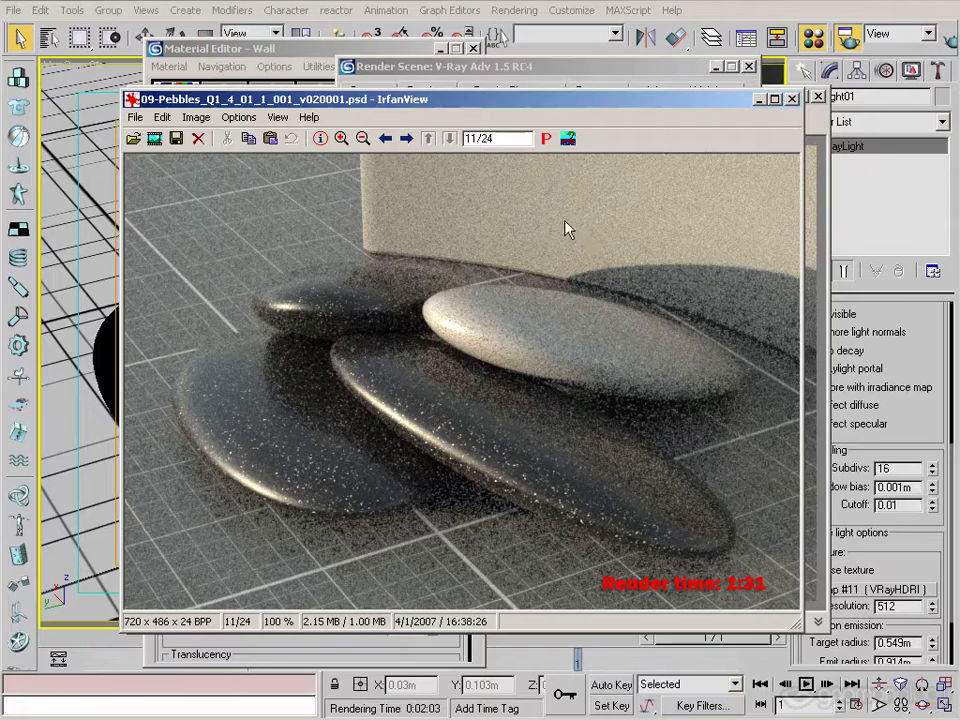
pyautogui.press('space')
pyautogui.press('BackSpace')
pyautogui.press('space')
pyautogui.press('BackSpace')
pyautogui.press('space')
pyautogui.press('BackSpace')
pyautogui.press('space')
pyautogui.press('BackSpace')
pyautogui.press('space')
pyautogui.press('BackSpace')
pyautogui.press('space')
pyautogui.press('BackSpace')
pyautogui.press('space')
pyautogui.press('BackSpace')
pyautogui.press('space')
pyautogui.press('BackSpace')
pyautogui.press('space')
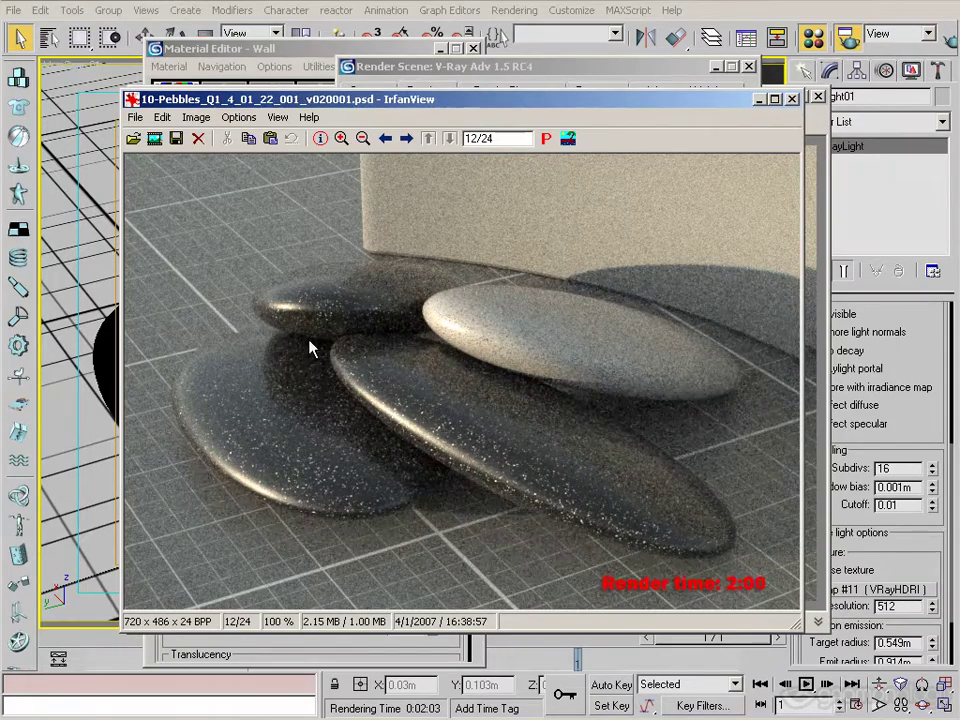
pyautogui.press('BackSpace')
pyautogui.press('space')
pyautogui.press('BackSpace')
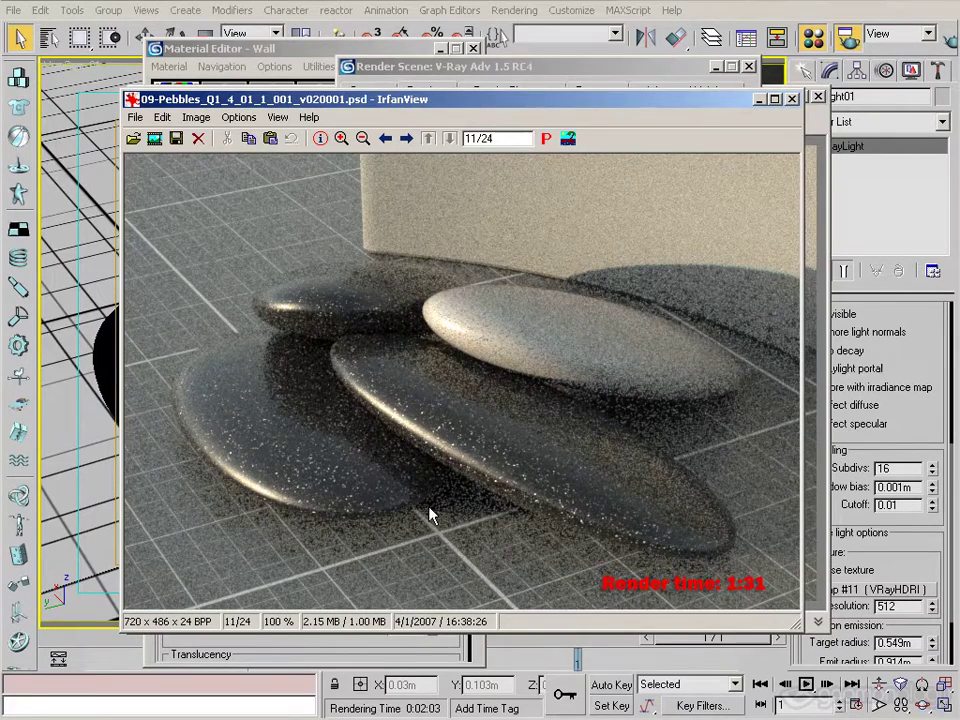
pyautogui.press('space')
pyautogui.press('BackSpace')
pyautogui.press('space')
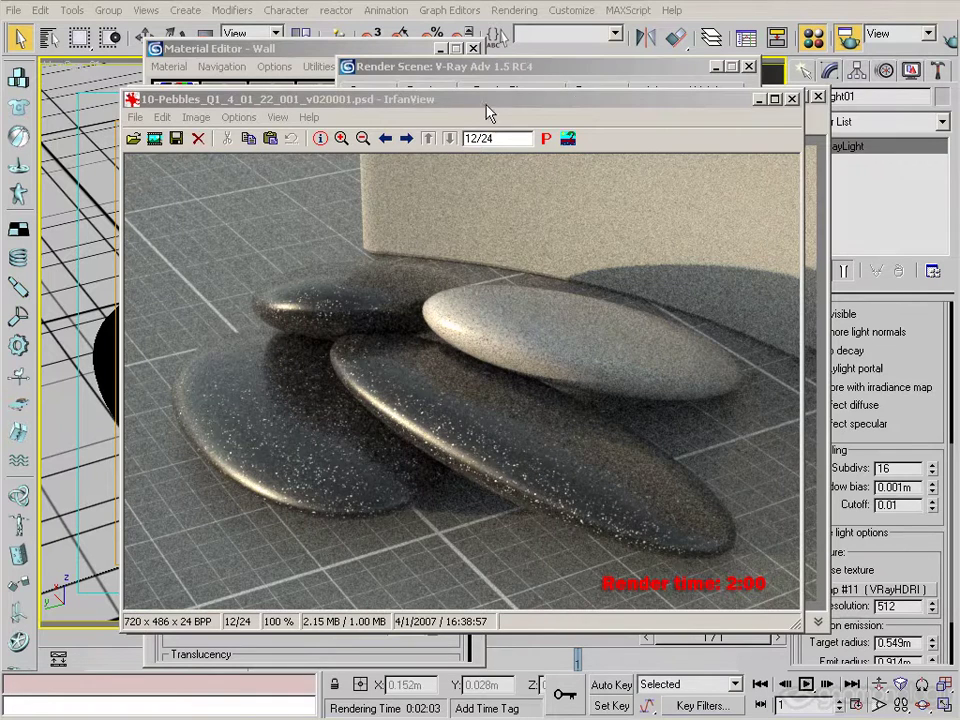
# Set the Adaptive rQMC image sampler's max subdivs to 8.
pyautogui.click(489, 67)
pyautogui.doubleClick(432, 285)
pyautogui.write('8')
pyautogui.press('Return')
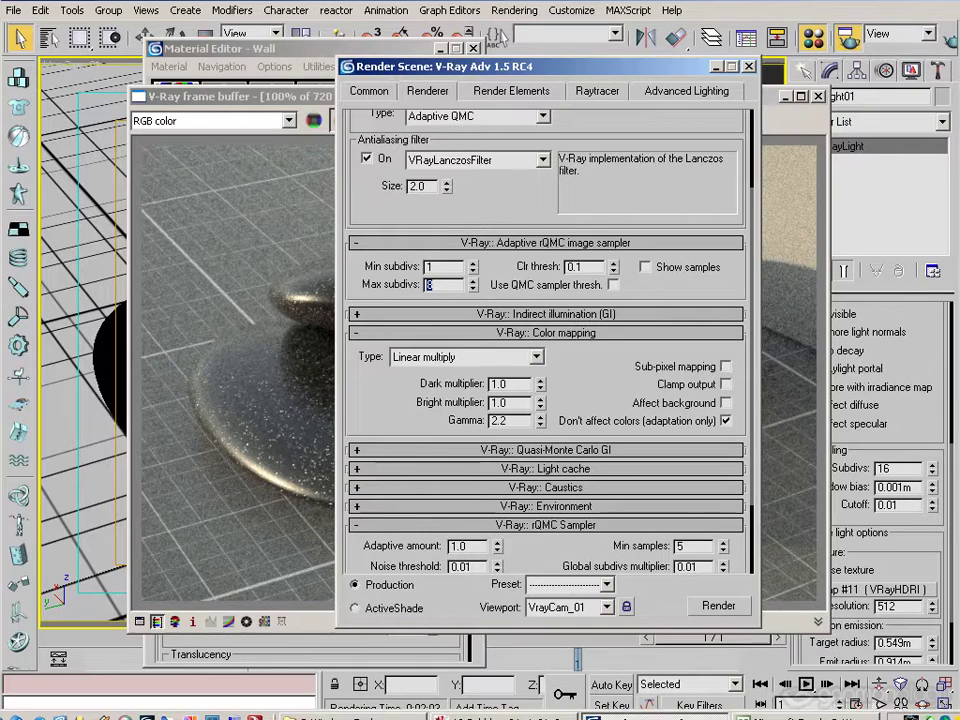
# Switch to IrfanView and flip between renders 10 and 11 to compare max subdivs 4 and 8.
pyautogui.hotkey('alt', 'Tab')
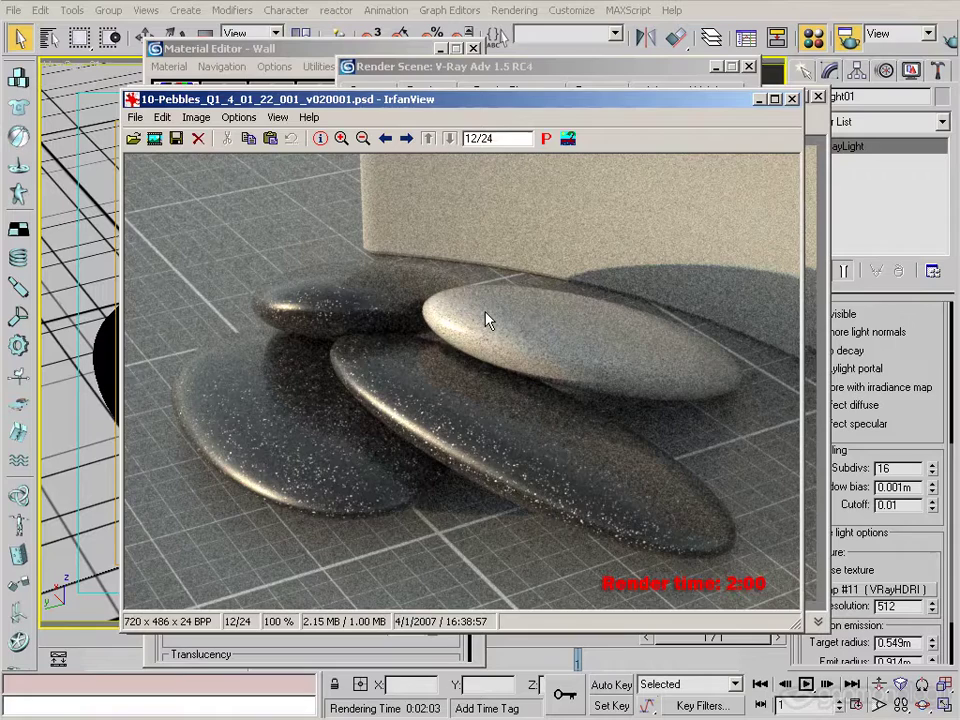
pyautogui.hotkey('alt', 'Tab')
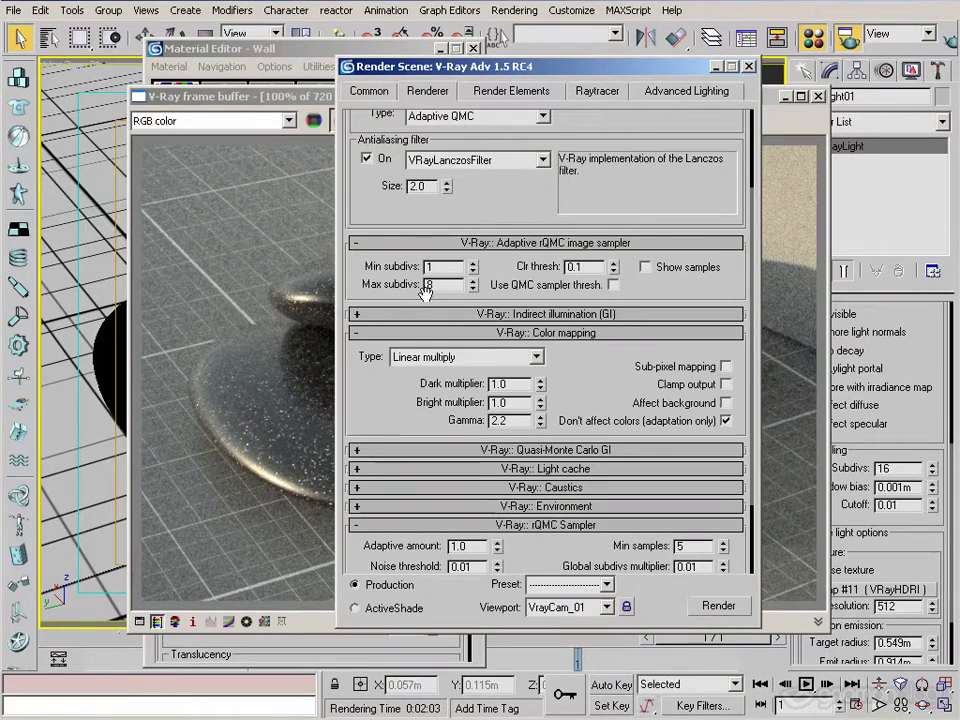
pyautogui.hotkey('alt', 'Tab')
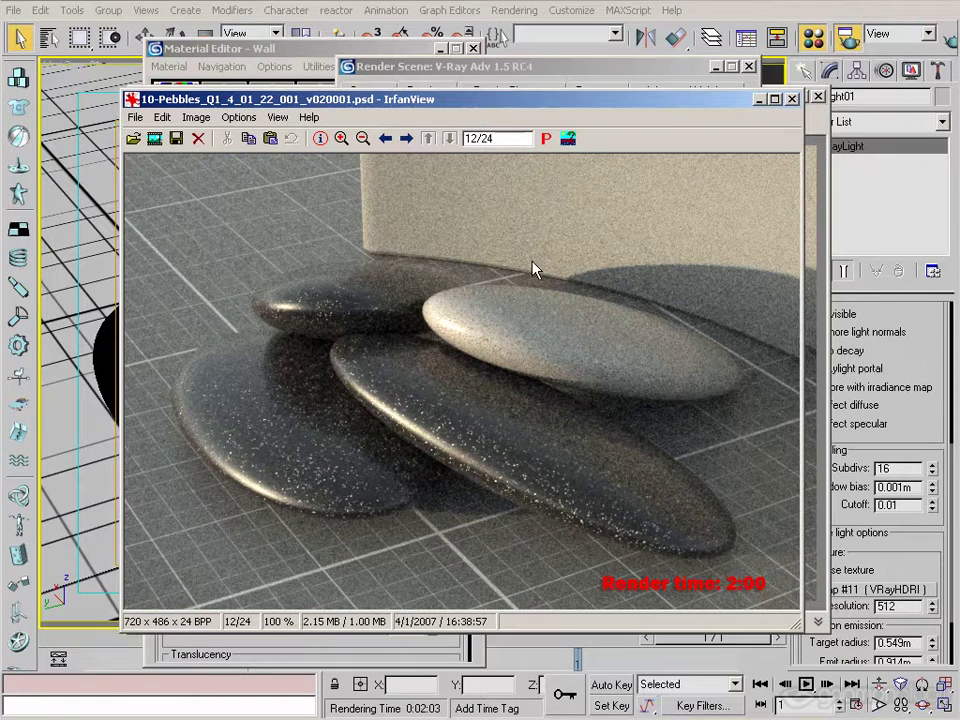
pyautogui.press('space')
pyautogui.press('BackSpace')
pyautogui.press('space')
pyautogui.press('BackSpace')
pyautogui.press('space')
pyautogui.press('BackSpace')
pyautogui.press('space')
pyautogui.press('BackSpace')
pyautogui.press('space')
pyautogui.press('BackSpace')
pyautogui.press('space')
pyautogui.press('BackSpace')
pyautogui.press('space')
pyautogui.press('BackSpace')
pyautogui.press('space')
pyautogui.press('BackSpace')
pyautogui.press('space')
pyautogui.press('BackSpace')
pyautogui.press('space')
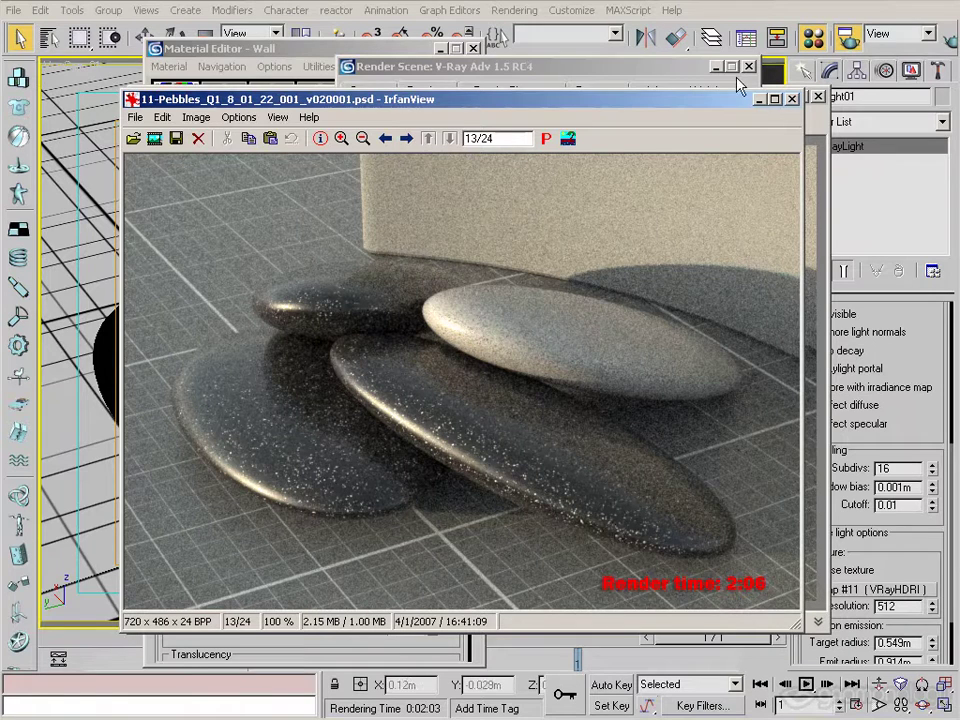
# Set the Adaptive rQMC image sampler's color threshold to 0.05 and show the matching render, 12-Pebbles_Q1_8_005_22_001_v020001.psd.
pyautogui.click(758, 100)
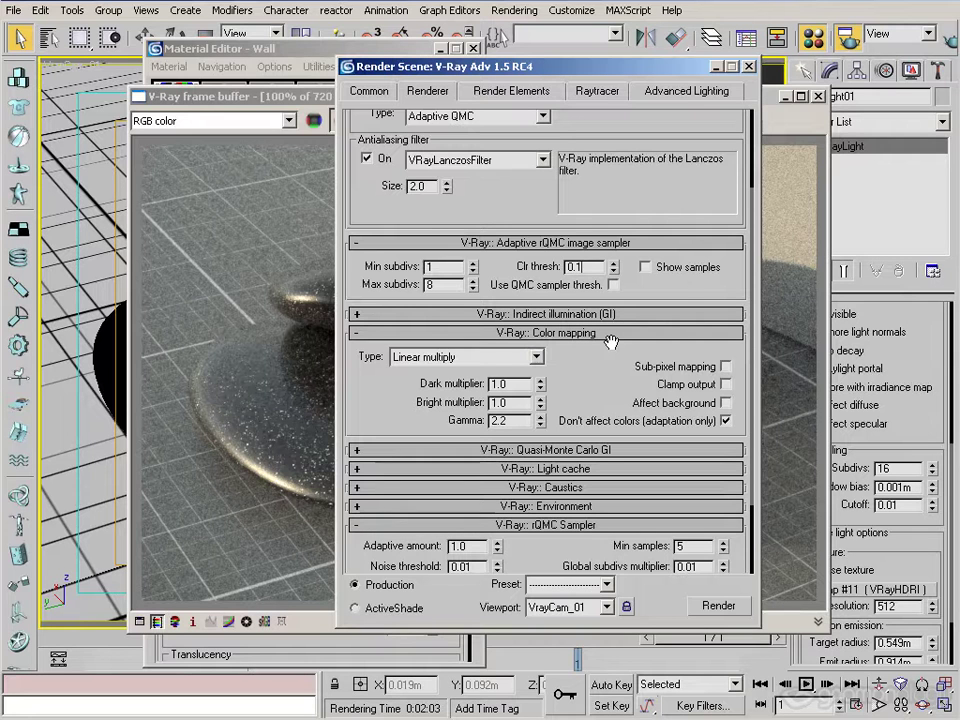
pyautogui.press('BackSpace')
pyautogui.write('05')
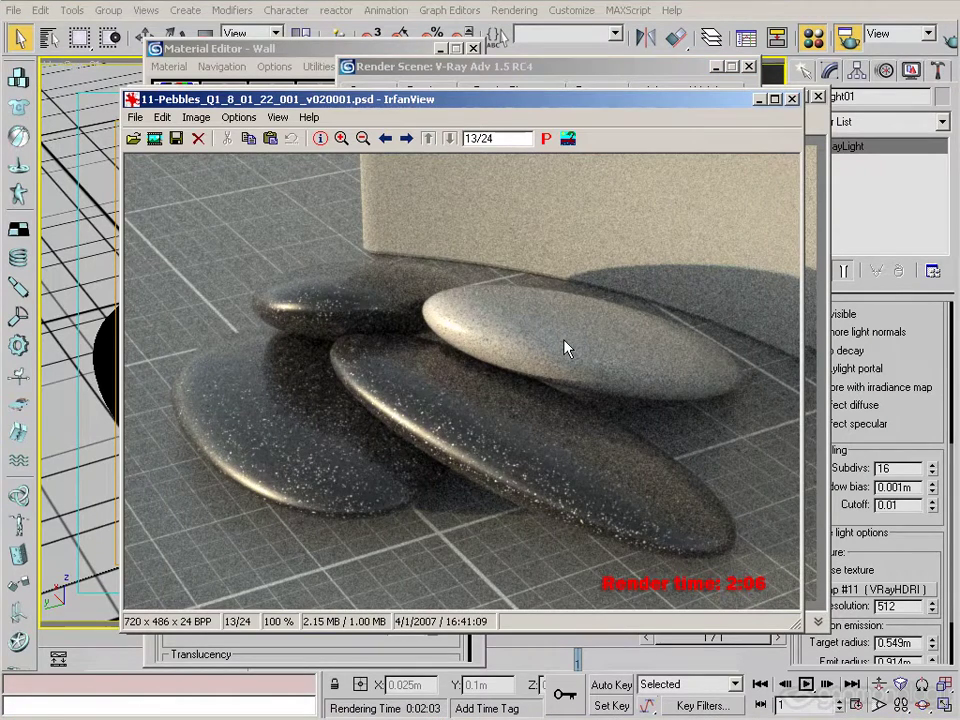
pyautogui.press('space')
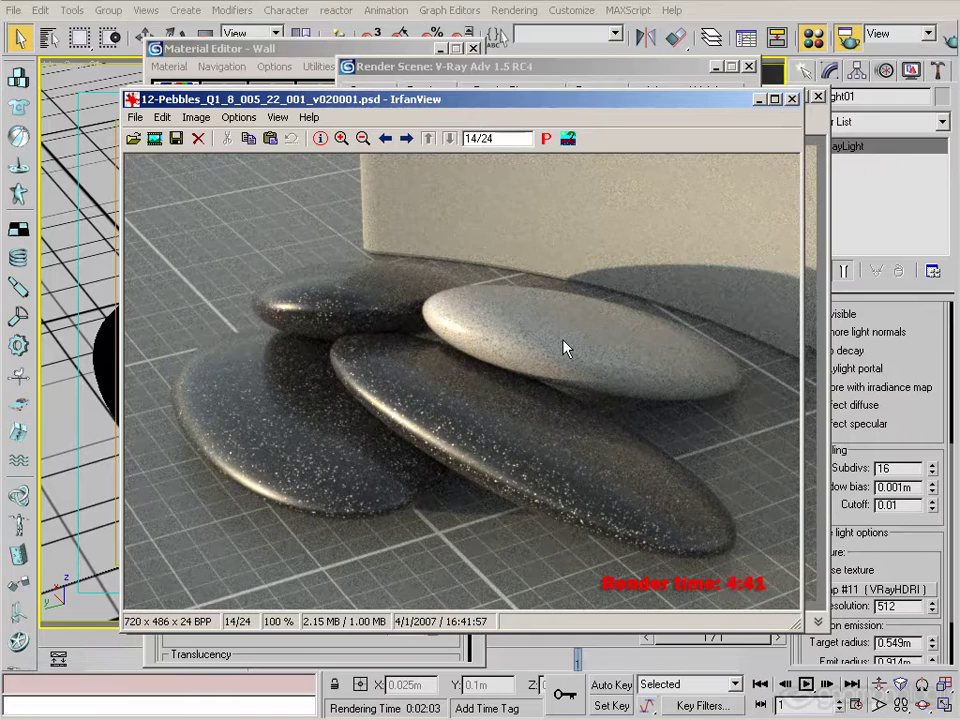
# Flip between renders 11 and 12 to compare the noise at the two color thresholds.
pyautogui.press('BackSpace')
pyautogui.press('space')
pyautogui.scroll(-1, 563, 347)
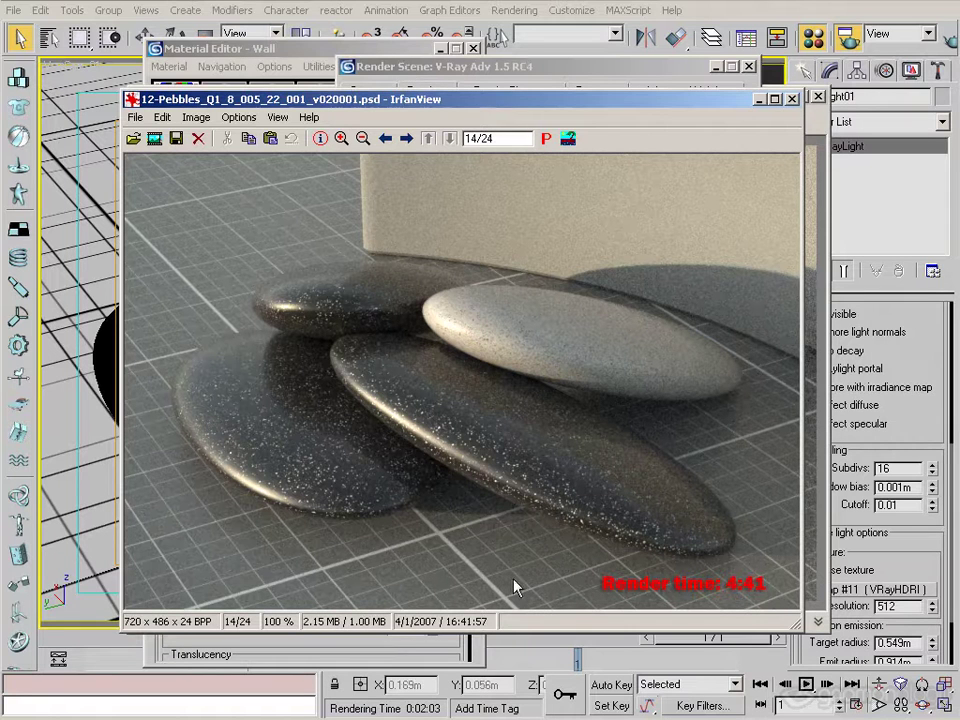
# View the noisy render in the V-Ray frame buffer, close that window and switch back to IrfanView.
pyautogui.press('Escape')
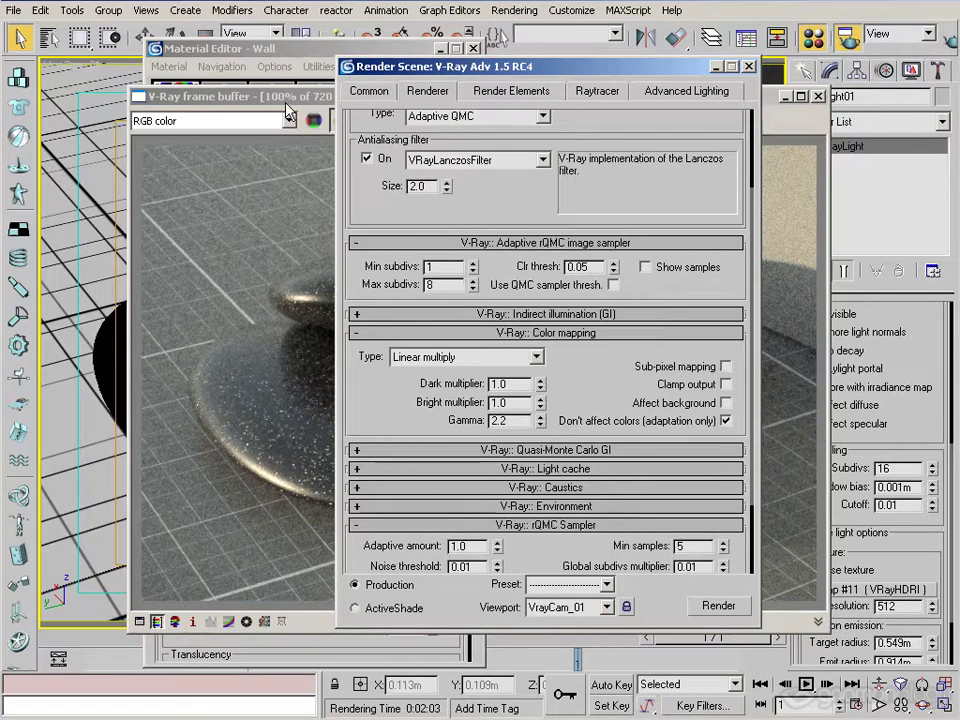
pyautogui.click(303, 145)
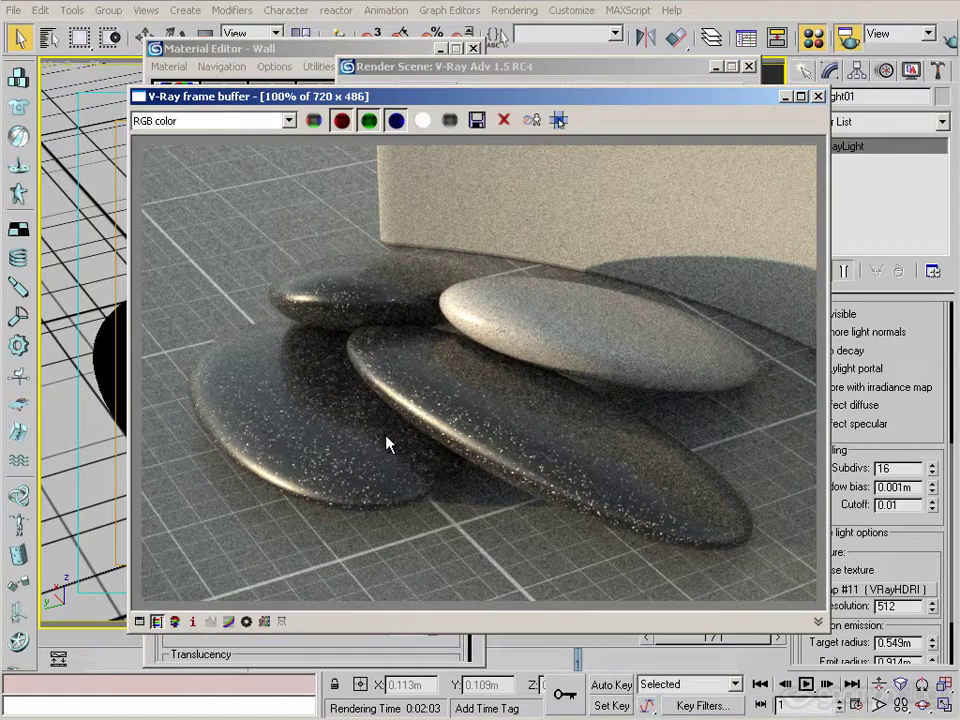
pyautogui.click(818, 96)
pyautogui.hotkey('alt', 'Tab')
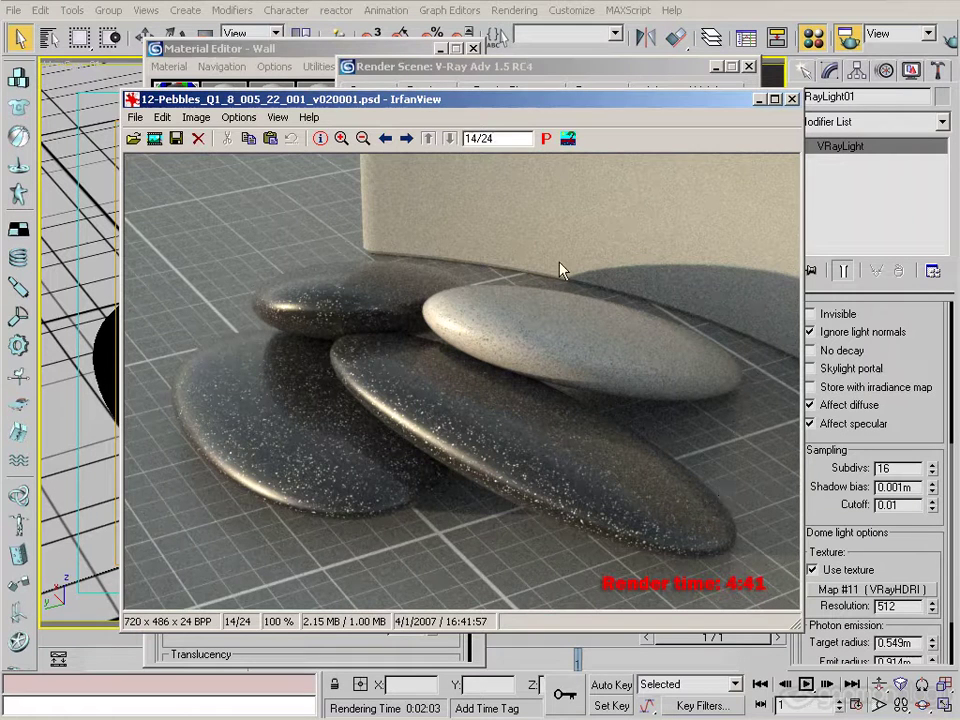
# Set the Adaptive rQMC image sampler's max subdivs to 16.
pyautogui.click(514, 80)
pyautogui.doubleClick(446, 285)
pyautogui.write('16')
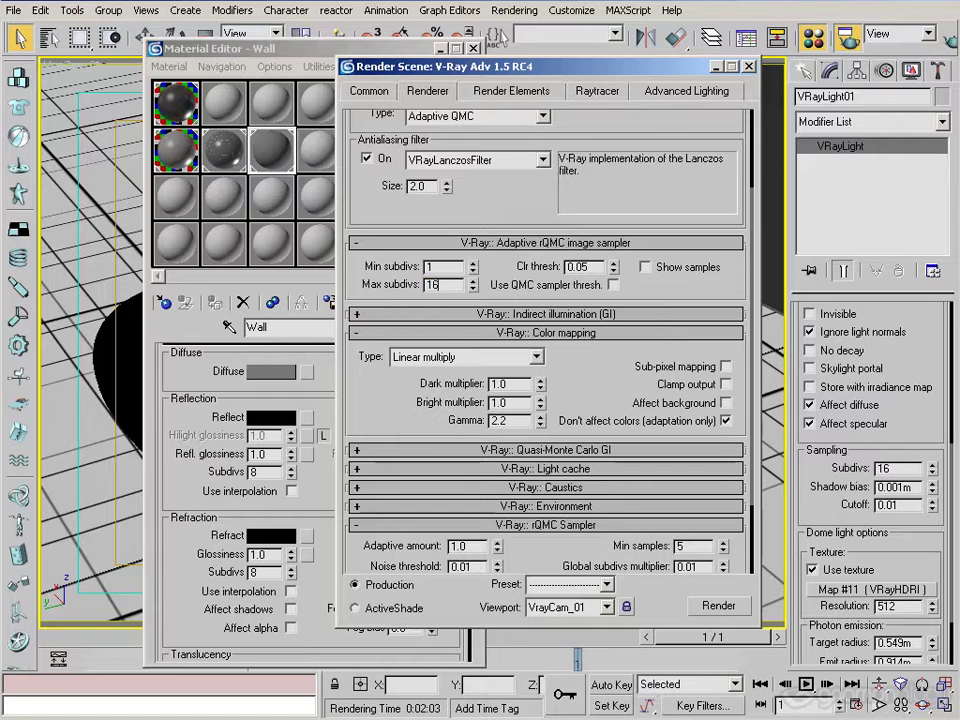
pyautogui.press('Return')
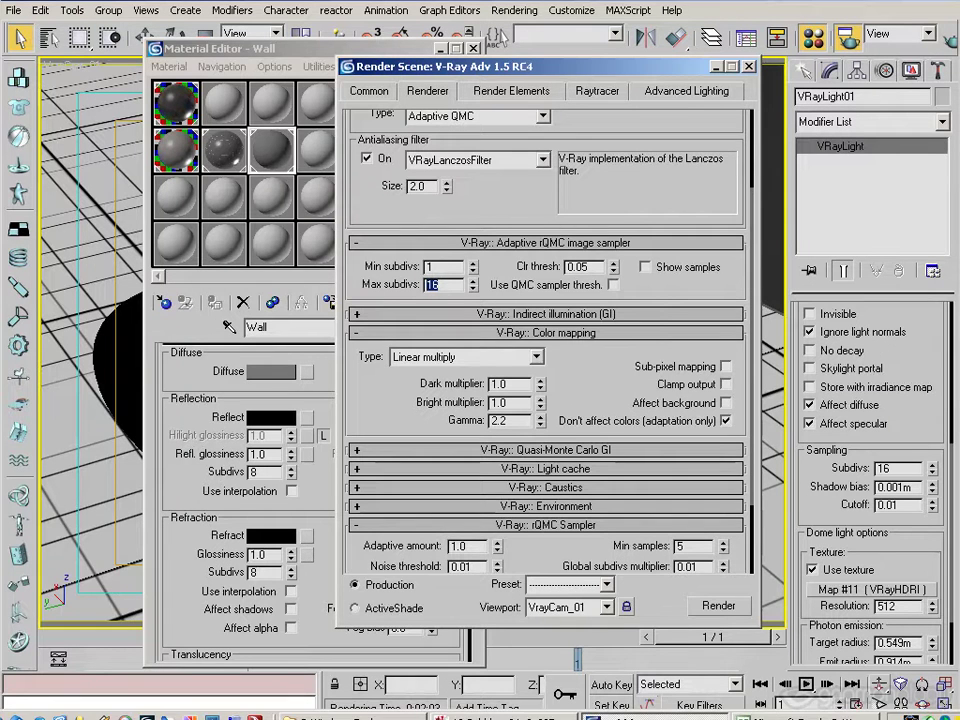
# Switch to IrfanView and flip between renders 12 and 13 to compare max subdivs 8 and 16.
pyautogui.click(470, 716)
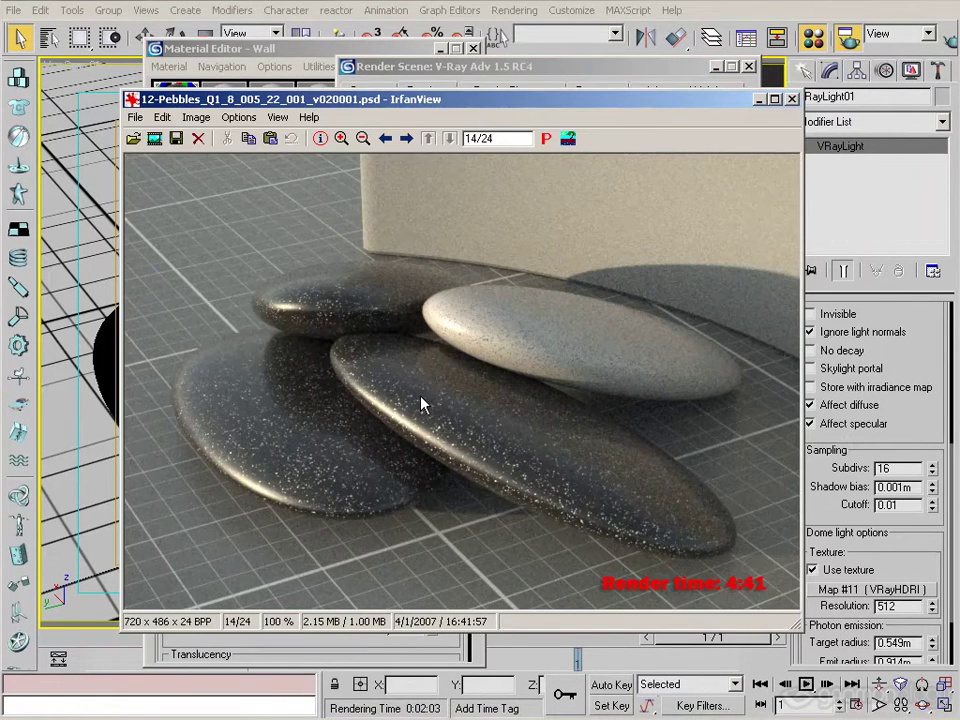
pyautogui.press('space')
pyautogui.press('BackSpace')
pyautogui.press('space')
pyautogui.press('BackSpace')
pyautogui.press('space')
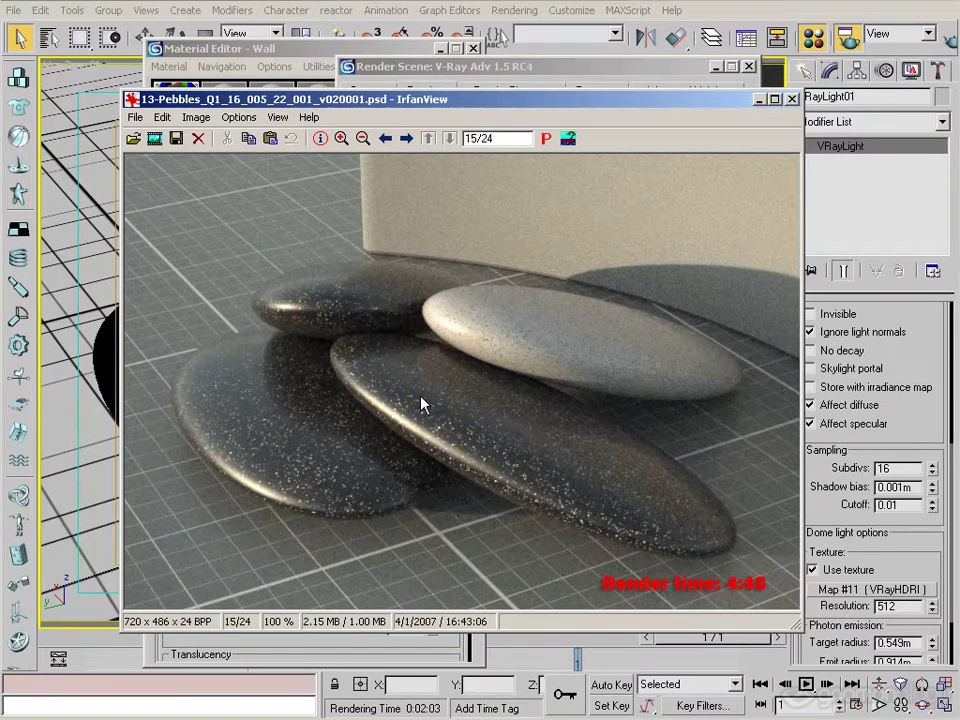
pyautogui.press('BackSpace')
pyautogui.press('space')
pyautogui.press('BackSpace')
pyautogui.press('space')
# Set the Adaptive rQMC image sampler's color threshold to 0.02.
pyautogui.click(514, 79)
pyautogui.doubleClick(580, 267)
pyautogui.write('0.02')
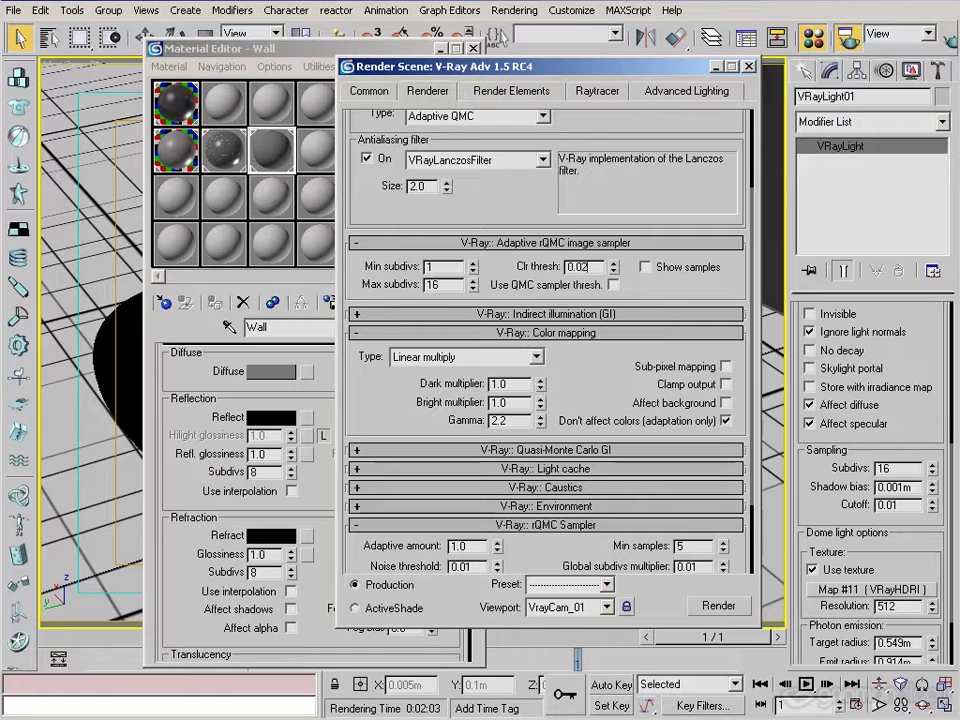
pyautogui.press('Return')
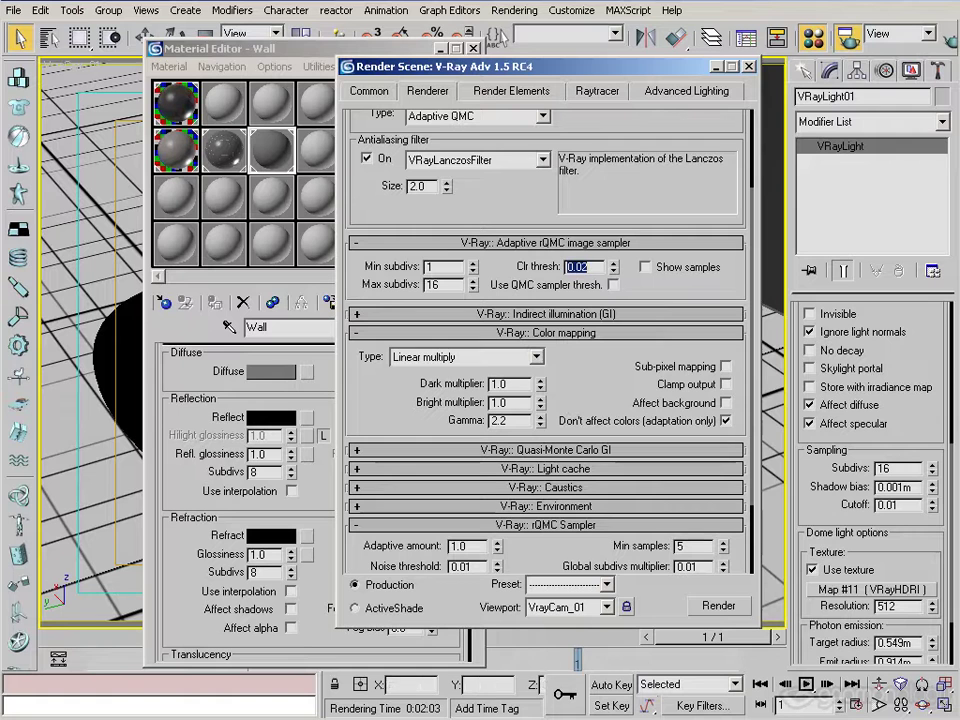
# Switch to IrfanView and flip repeatedly between renders 13 and 14 to compare color thresholds 0.05 and 0.02 on the wall, floor and pebbles.
pyautogui.hotkey('alt', 'Tab')
pyautogui.click(502, 441)
pyautogui.press('space')
pyautogui.press('BackSpace')
pyautogui.press('space')
pyautogui.press('BackSpace')
pyautogui.press('space')
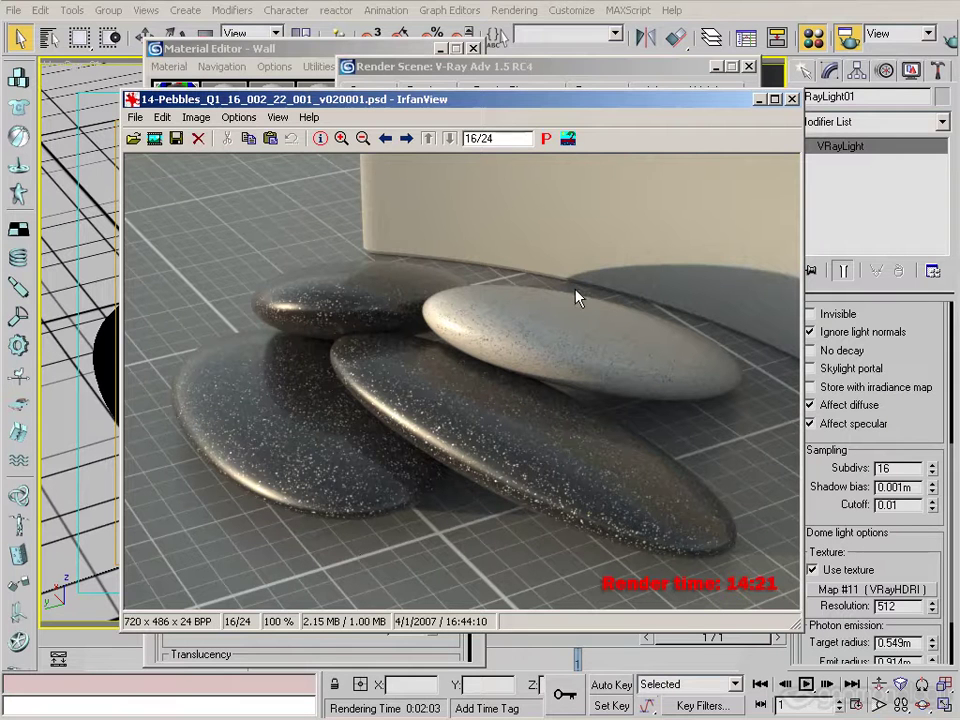
pyautogui.press('BackSpace')
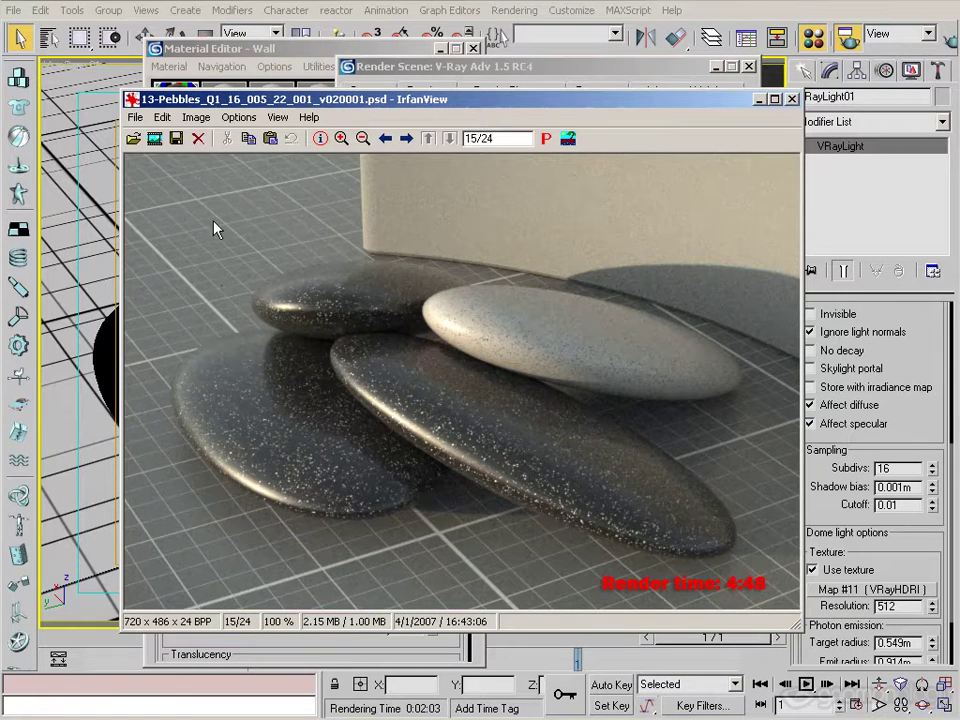
pyautogui.press('space')
pyautogui.press('BackSpace')
pyautogui.press('space')
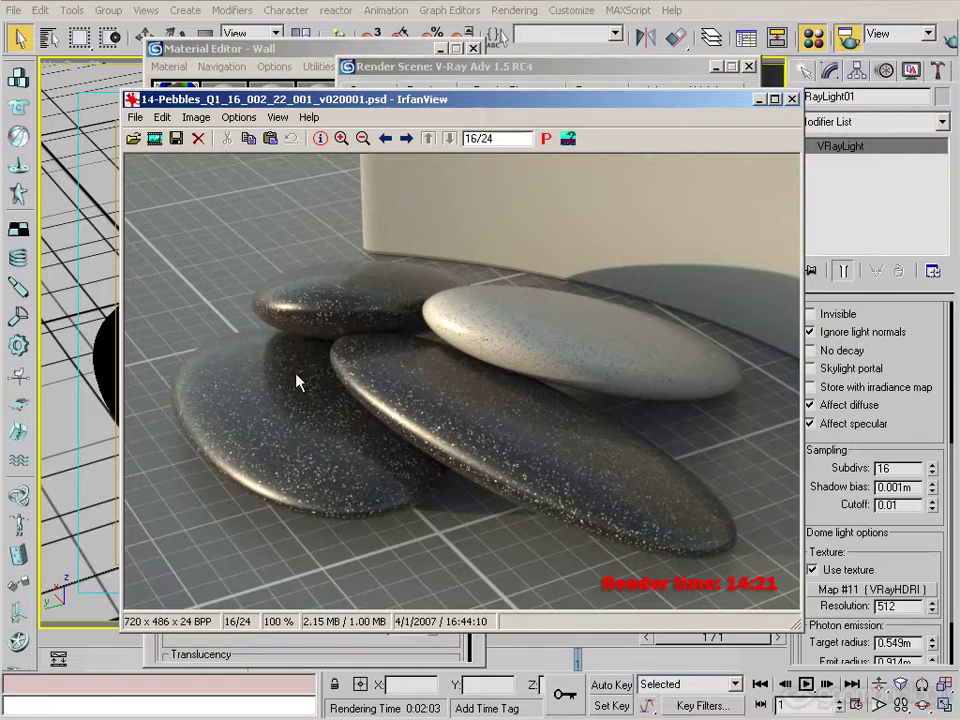
pyautogui.press('BackSpace')
pyautogui.press('space')
pyautogui.press('space')
pyautogui.press('BackSpace')
pyautogui.press('space')
pyautogui.press('BackSpace')
pyautogui.press('space')
pyautogui.press('BackSpace')
pyautogui.press('BackSpace')
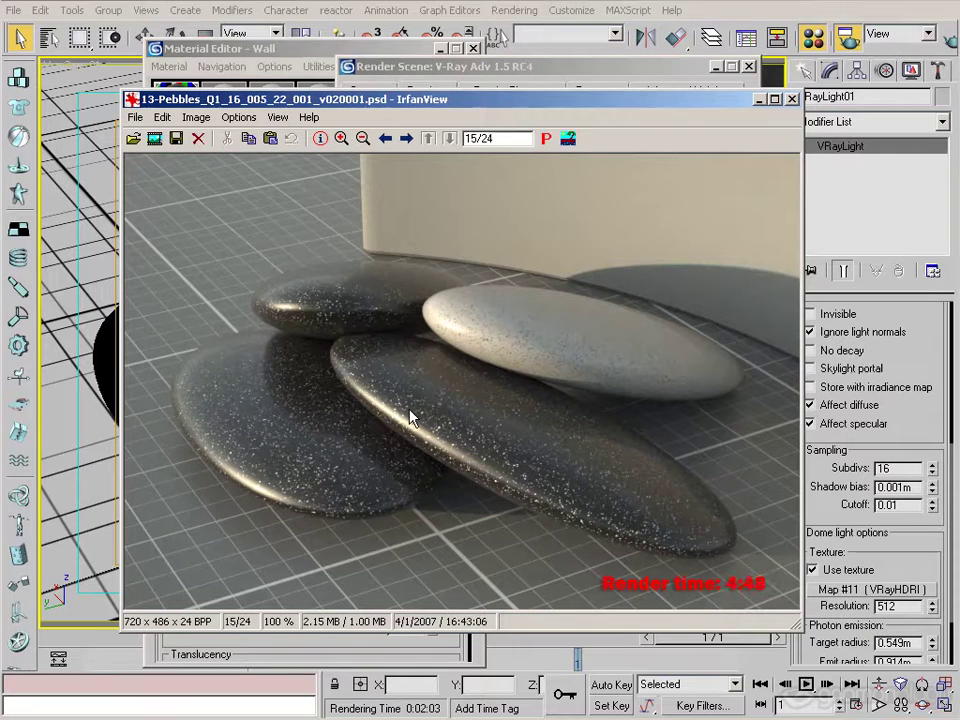
pyautogui.press('space')
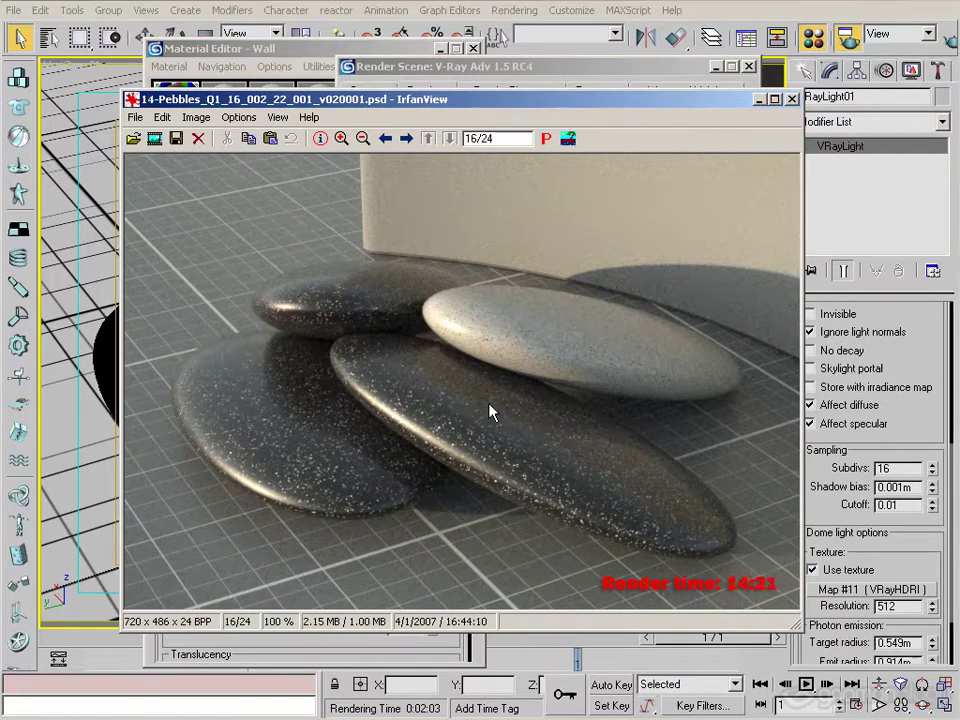
pyautogui.press('BackSpace')
pyautogui.press('space')
pyautogui.press('BackSpace')
pyautogui.press('space')
pyautogui.press('BackSpace')
pyautogui.press('space')
pyautogui.press('BackSpace')
pyautogui.press('space')
# Set the Adaptive rQMC color threshold to 0.01 and compare renders 14 and 15 in IrfanView.
pyautogui.click(388, 68)
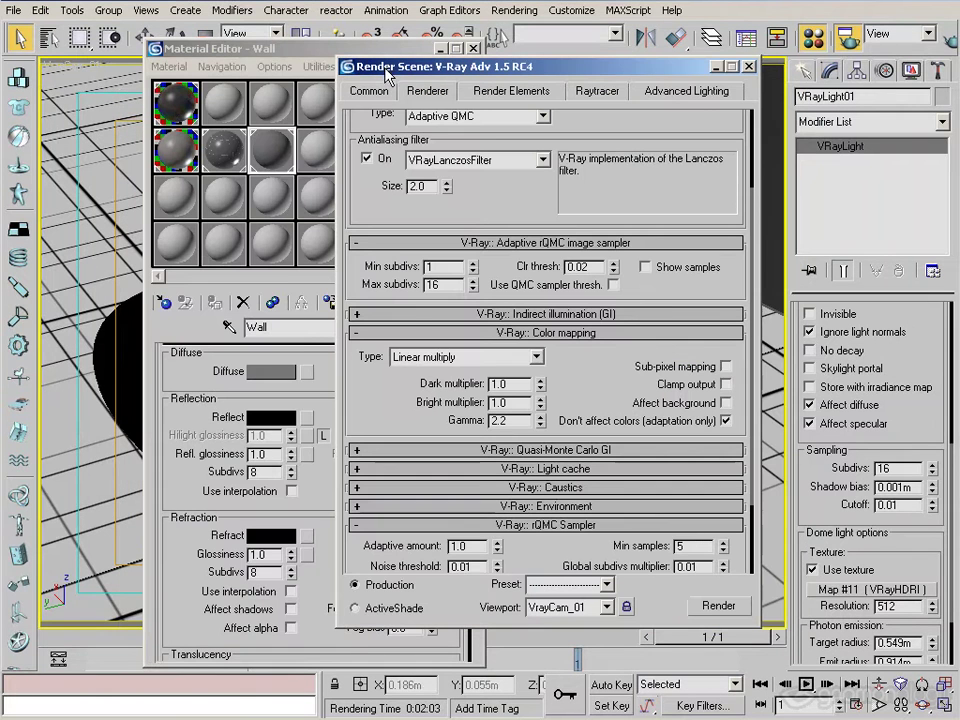
pyautogui.hotkey('alt', 'Tab')
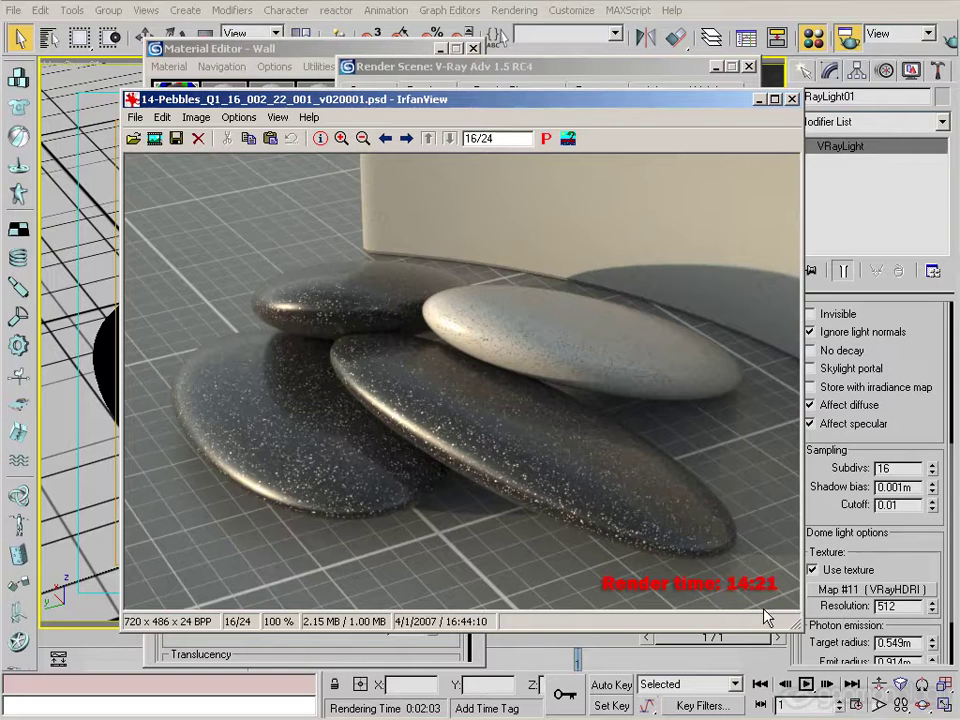
pyautogui.scroll(-1, 523, 510)
pyautogui.scroll(1, 439, 510)
pyautogui.scroll(-1, 478, 522)
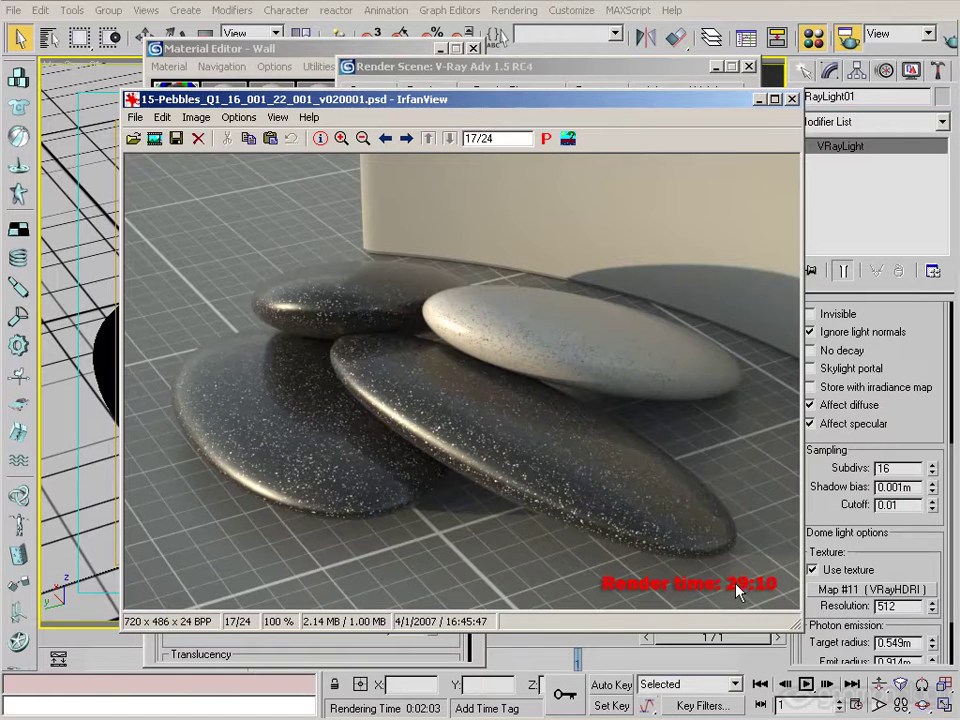
pyautogui.scroll(-1, 746, 595)
pyautogui.scroll(1, 748, 596)
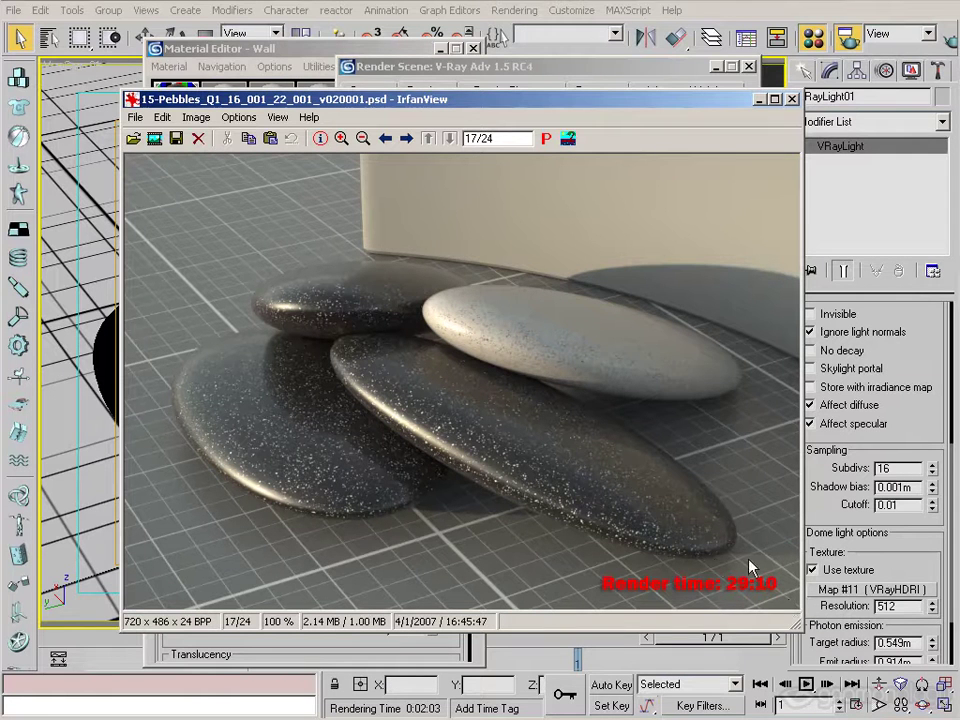
# Select the viewport's camera VrayCam_01 and enable its depth-of-field sampling.
pyautogui.click(503, 67)
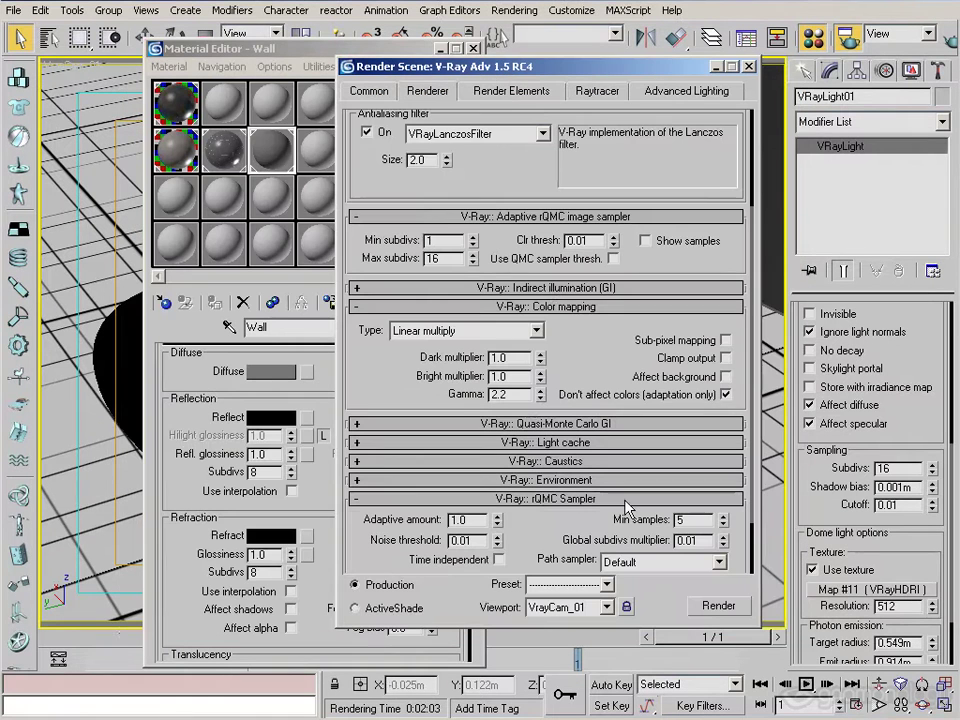
pyautogui.click(448, 257)
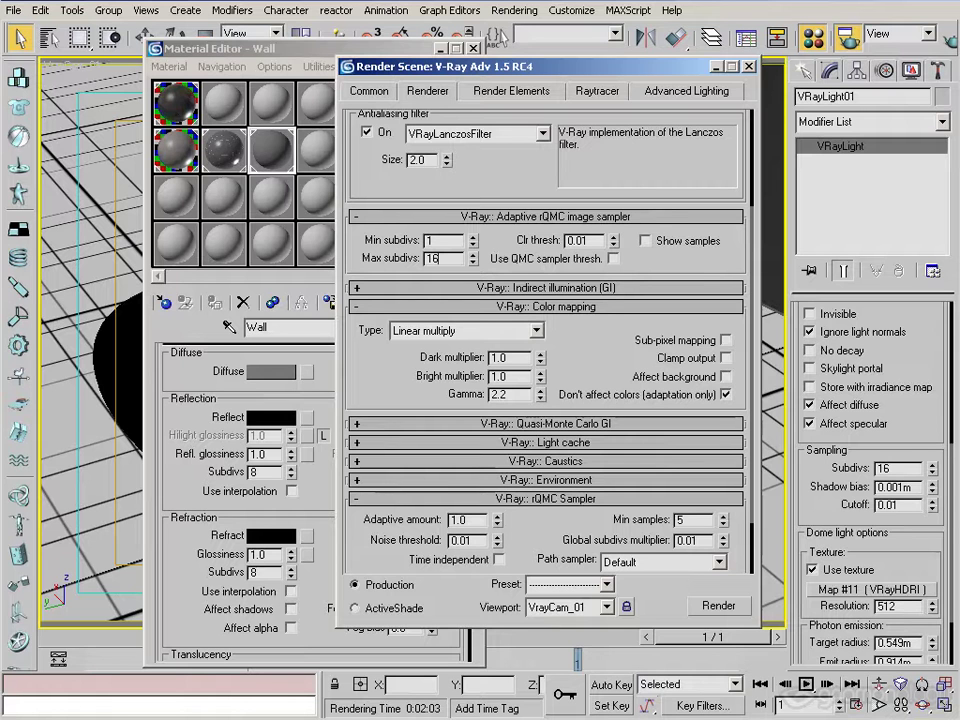
pyautogui.hotkey('alt', 'Tab')
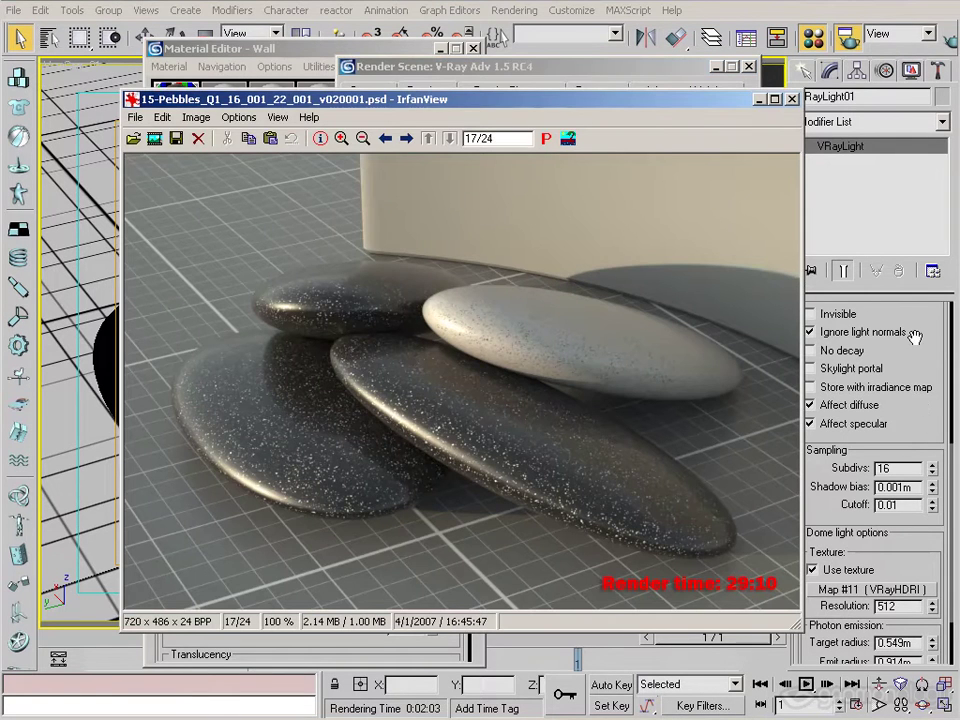
pyautogui.hotkey('alt', 'Tab')
pyautogui.rightClick(48, 58)
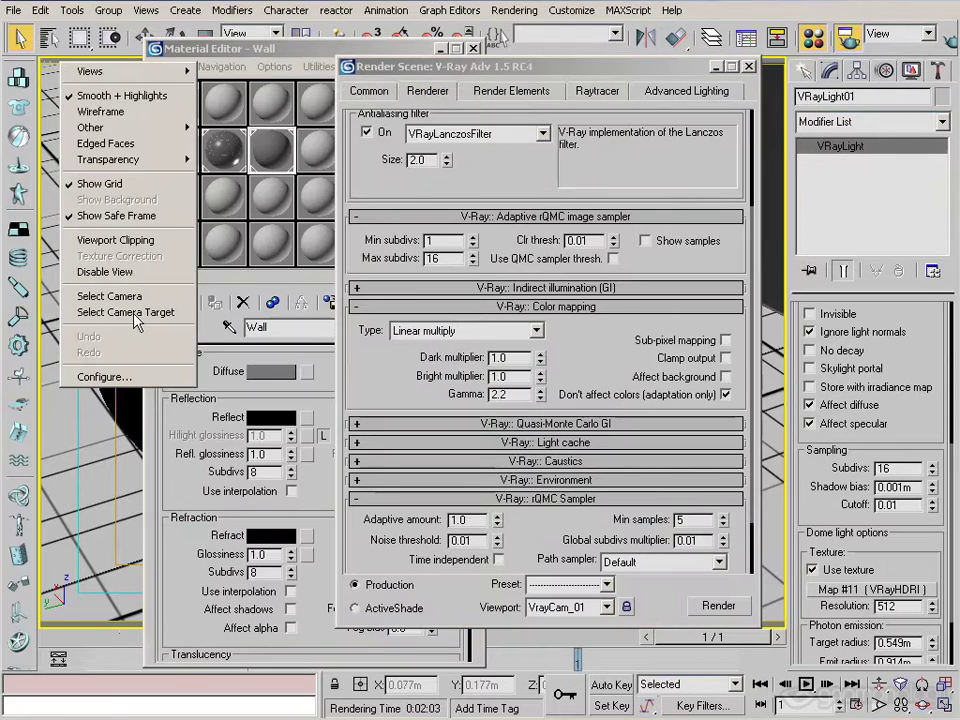
pyautogui.click(110, 296)
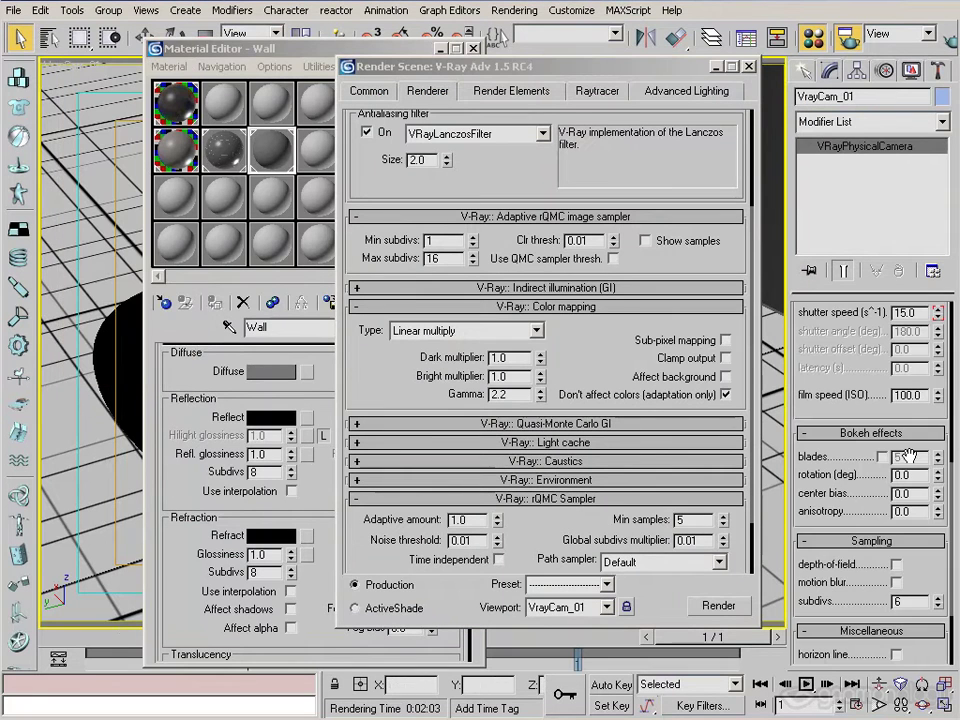
pyautogui.click(896, 564)
# Switch to IrfanView and flip between renders 15 and 16 to compare the image without and with depth of field.
pyautogui.hotkey('alt', 'Tab')
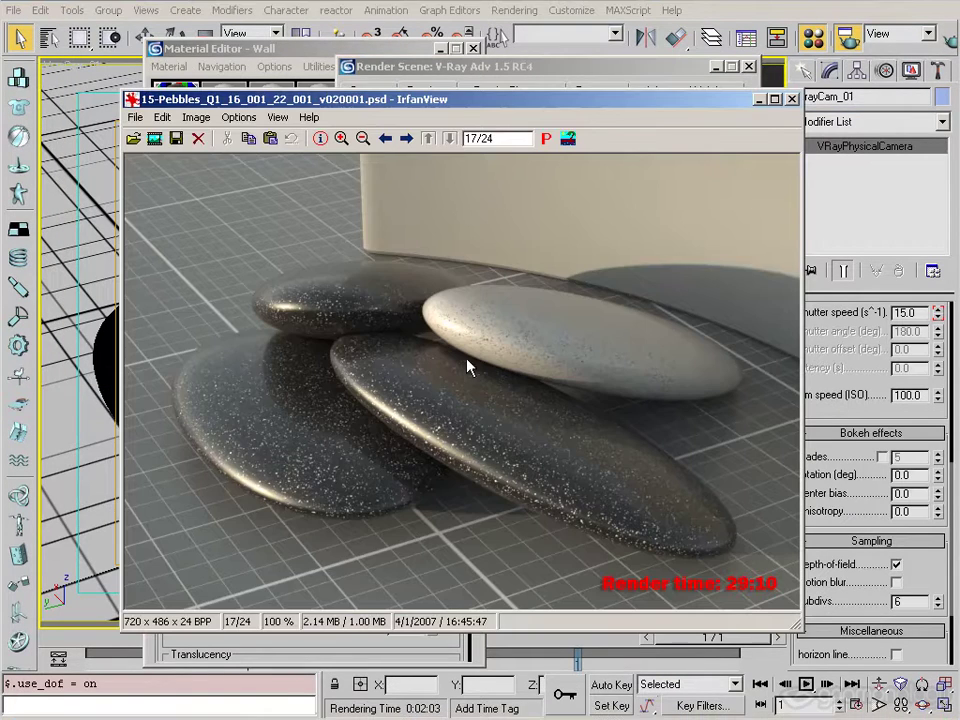
pyautogui.press('space')
pyautogui.press('BackSpace')
pyautogui.press('space')
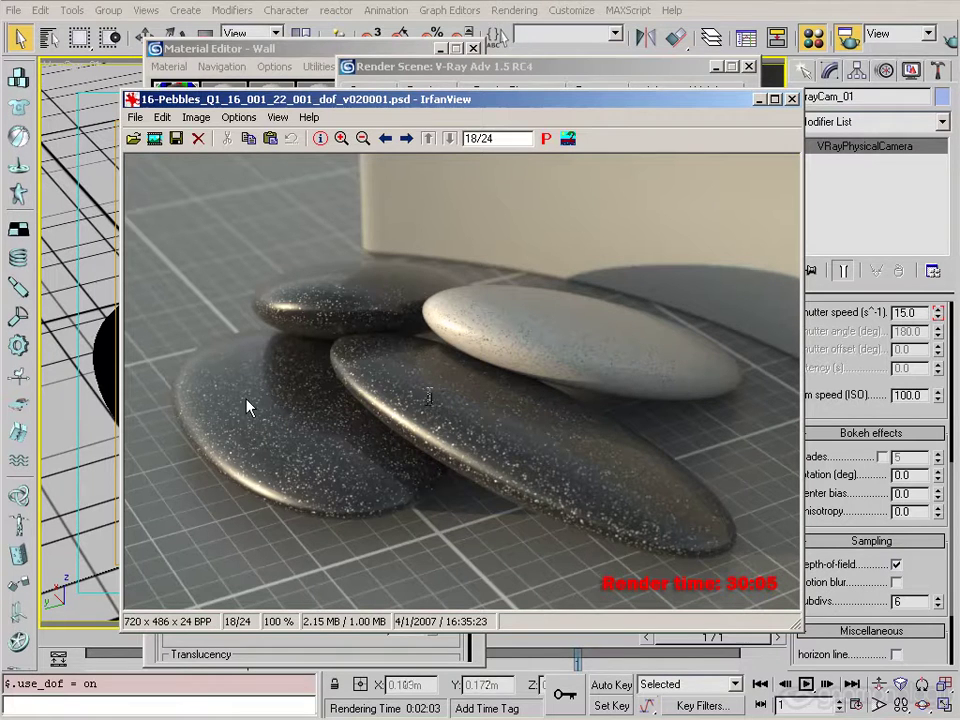
# Change the image sampler type to Adaptive subdivision and review its min. rate, max. rate and color threshold.
pyautogui.press('Escape')
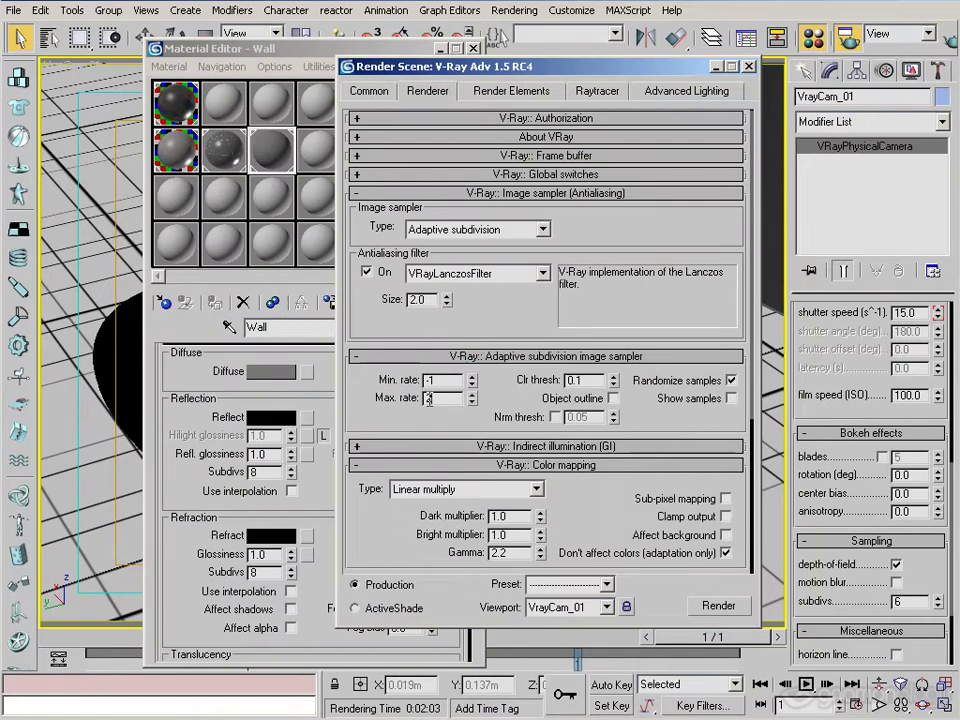
pyautogui.hotkey('shift', 'Tab')
pyautogui.press('Tab')
pyautogui.hotkey('shift', 'Tab')
pyautogui.press('Tab')
pyautogui.click(507, 402)
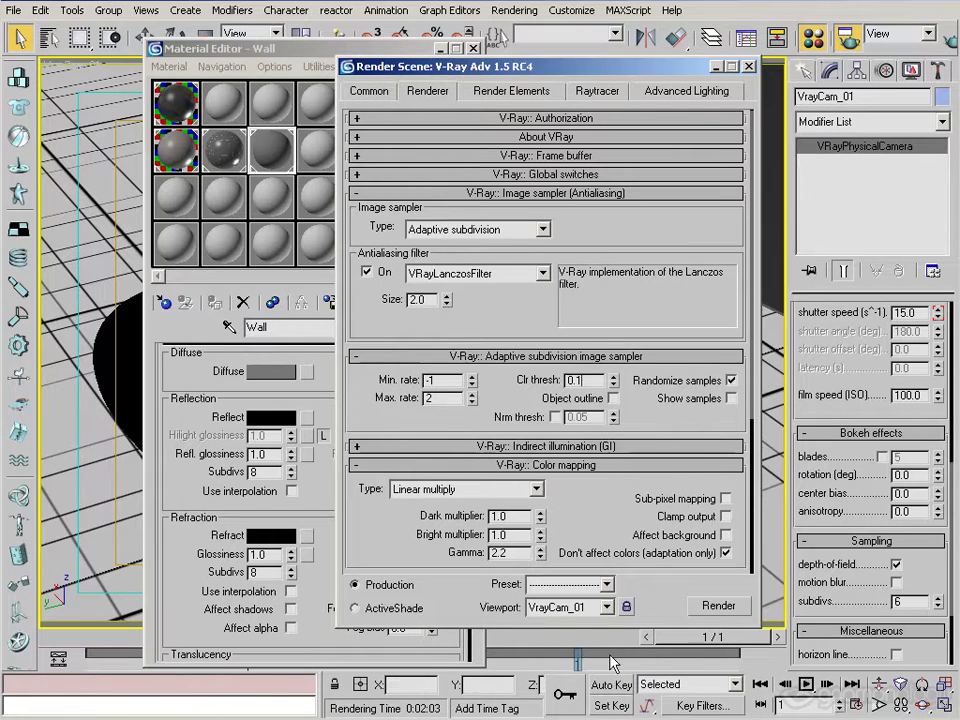
pyautogui.click(578, 381)
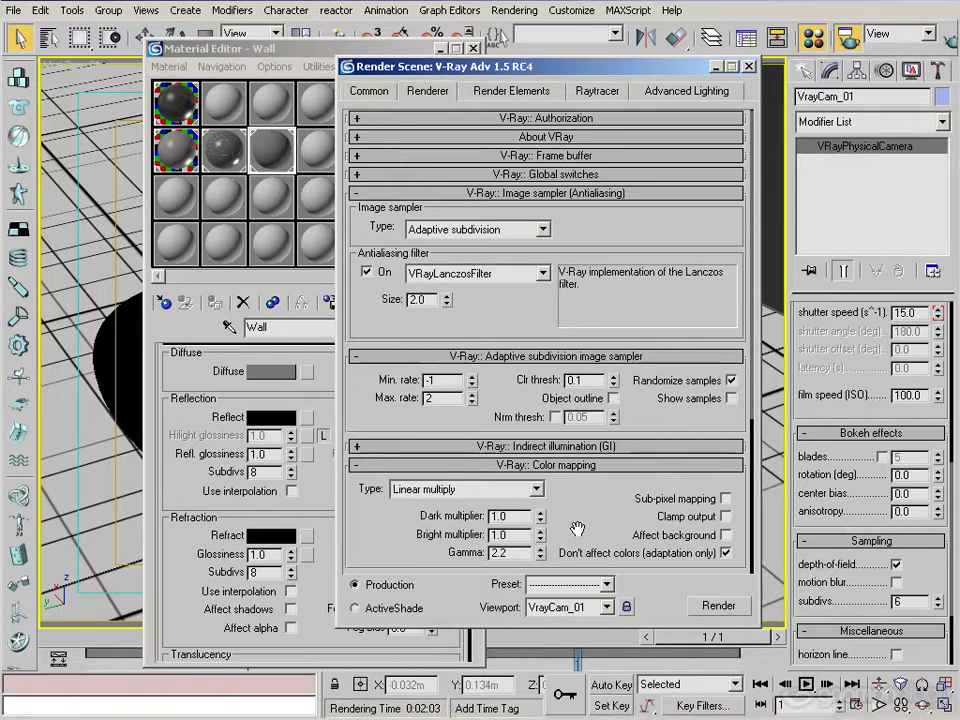
# Set the rQMC Sampler's global subdivs multiplier to 1.0 and show the matching render, 17-Pebbles_A-1_2_01_0_V020001.psd.
pyautogui.scroll(-5, 580, 540)
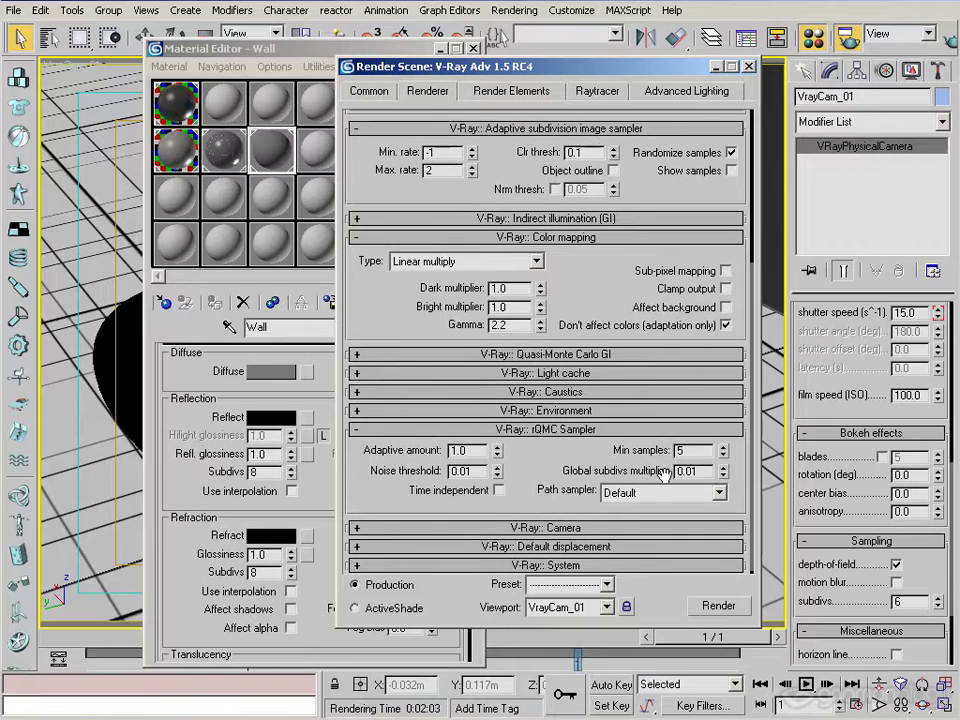
pyautogui.doubleClick(707, 470)
pyautogui.write('1.0')
pyautogui.press('Return')
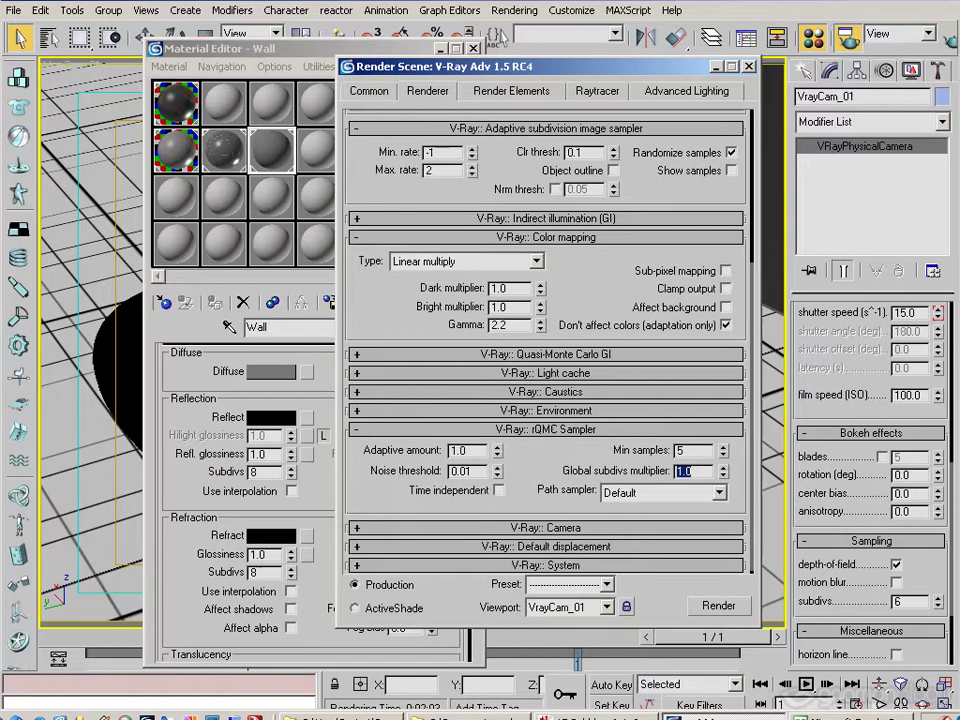
pyautogui.click(596, 716)
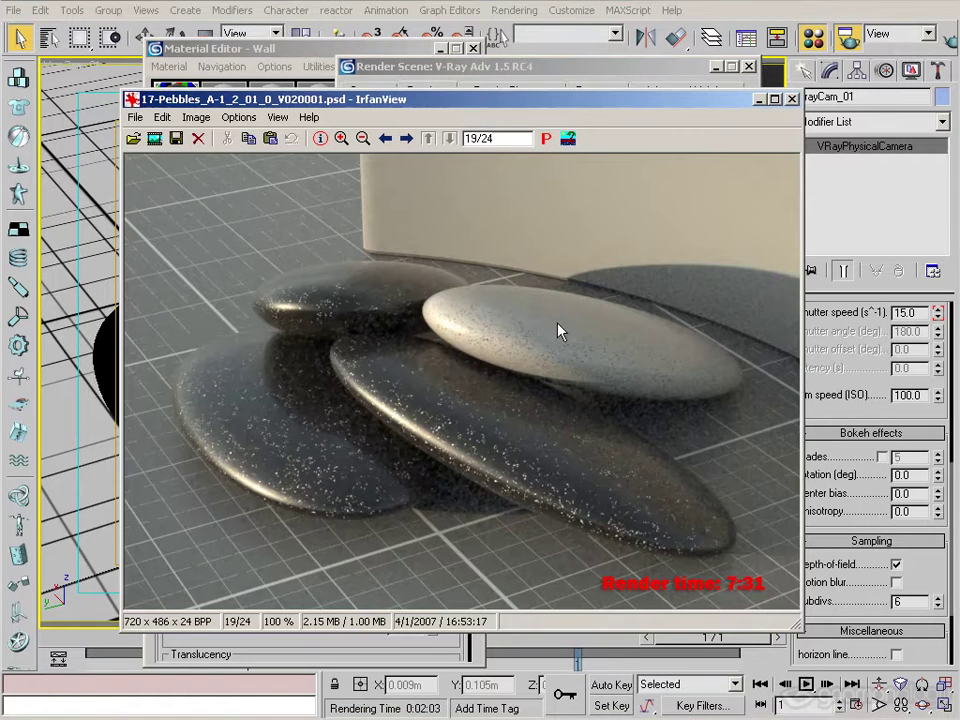
pyautogui.moveTo(557, 323); pyautogui.dragTo(558, 328)
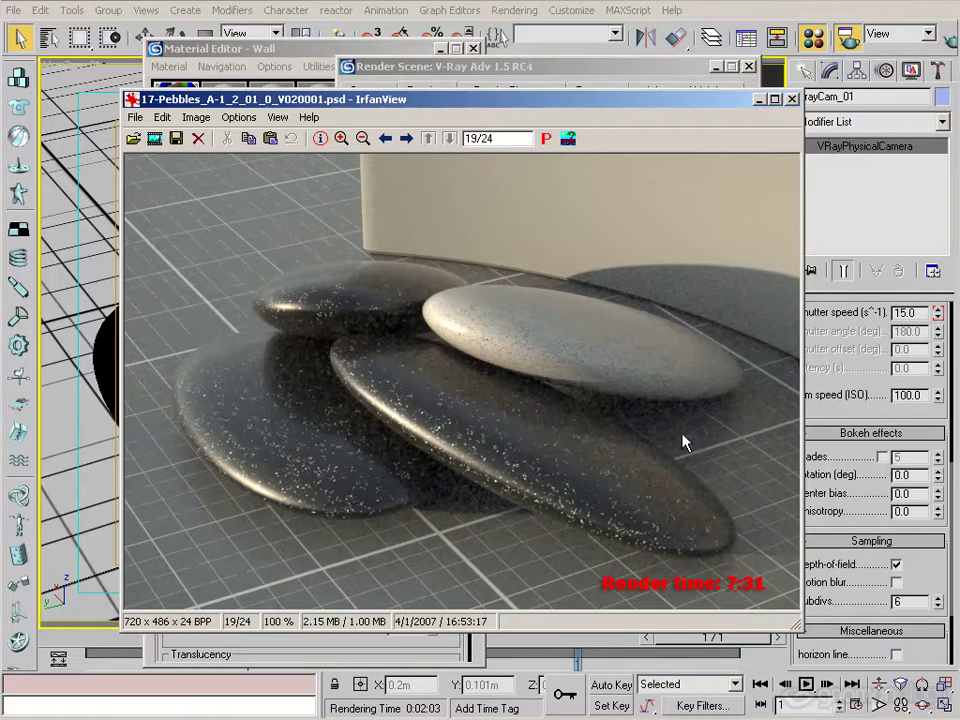
# Set the Adaptive subdivision sampler's max. rate to -1 and render the VrayCam_01 view.
pyautogui.click(531, 80)
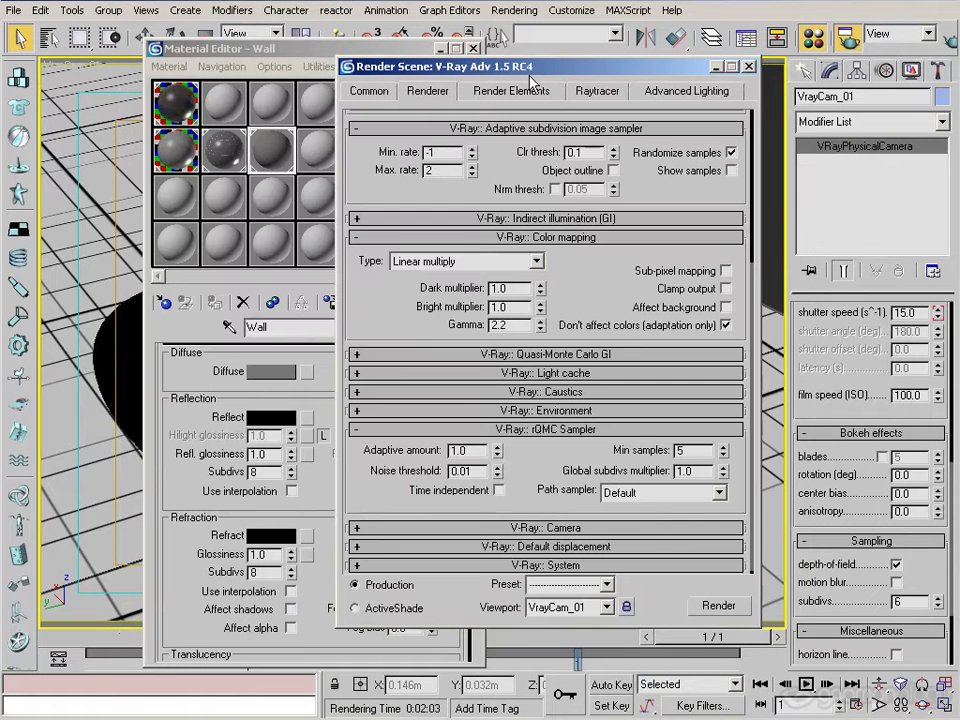
pyautogui.doubleClick(448, 168)
pyautogui.write('-1')
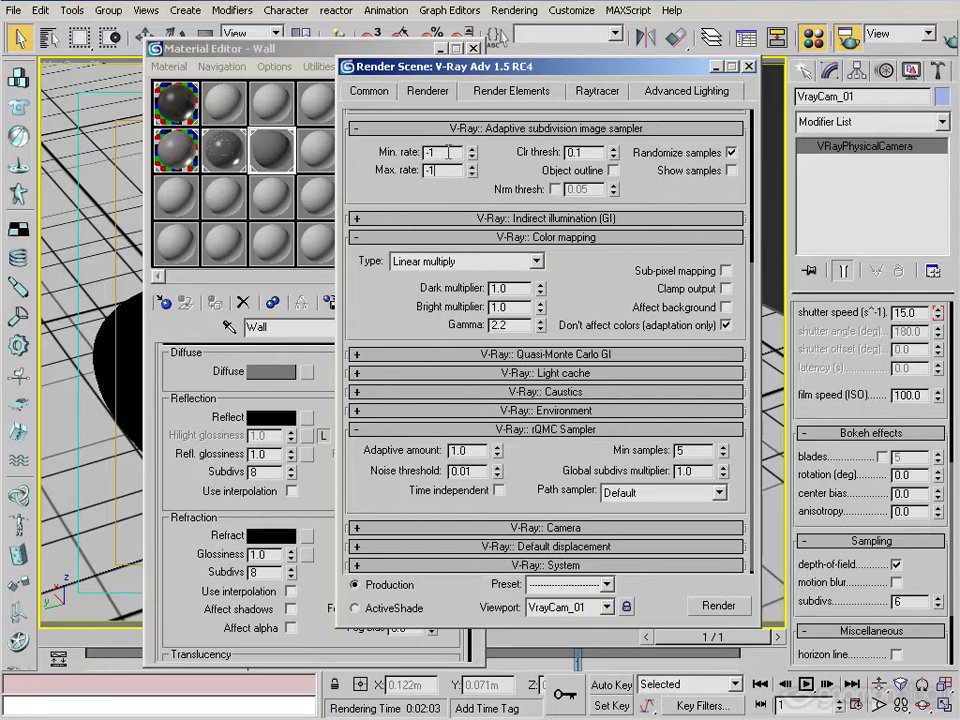
pyautogui.click(716, 606)
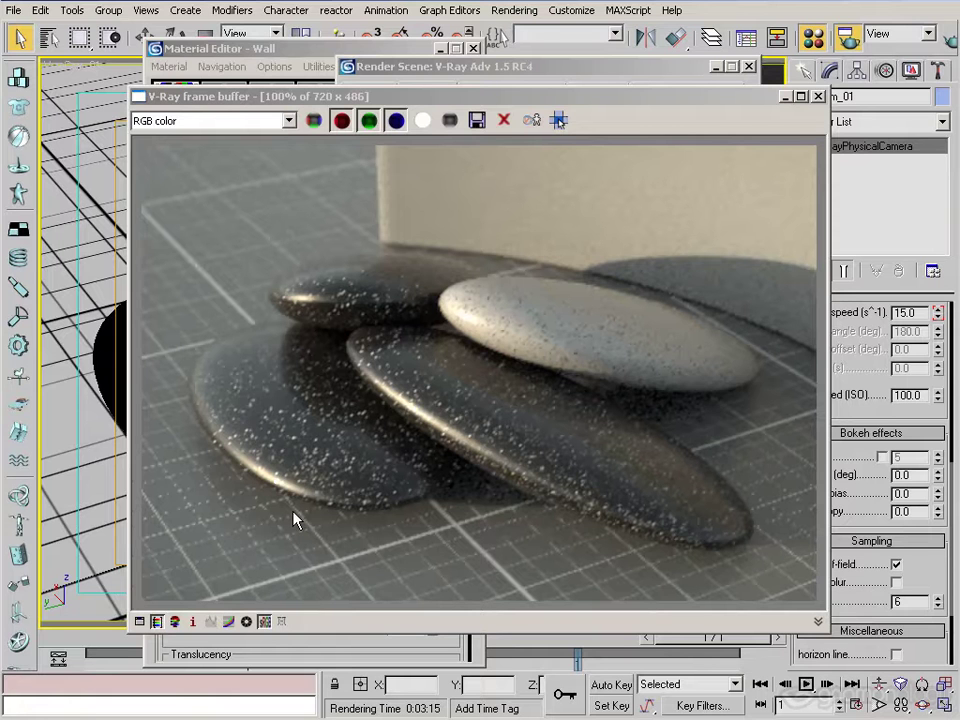
# Set the Adaptive subdivision sampler's min. rate to 0 and max. rate to 2.
pyautogui.press('F10')
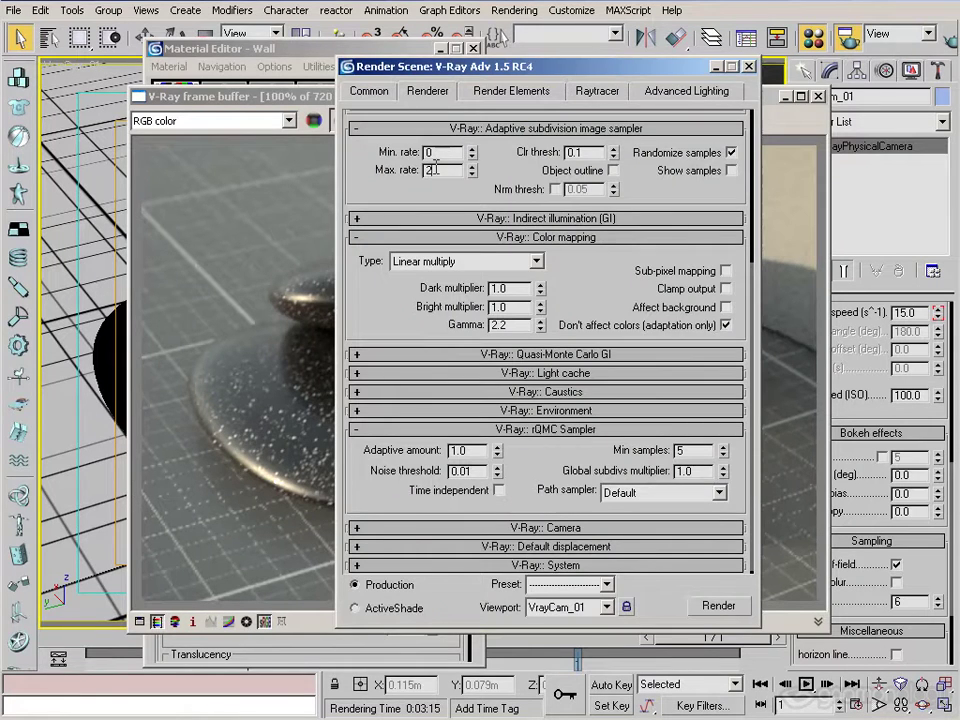
pyautogui.doubleClick(435, 152)
pyautogui.doubleClick(432, 170)
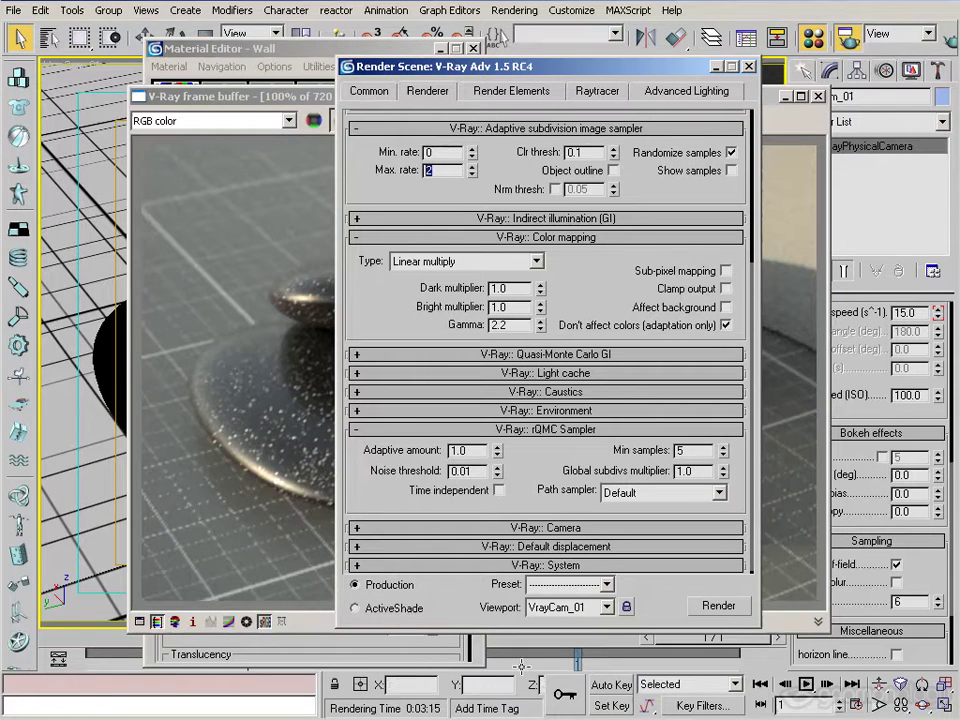
# Switch to IrfanView and flip between renders 17 and 18 to compare the image at min. rates -1 and 0.
pyautogui.hotkey('alt', 'Tab')
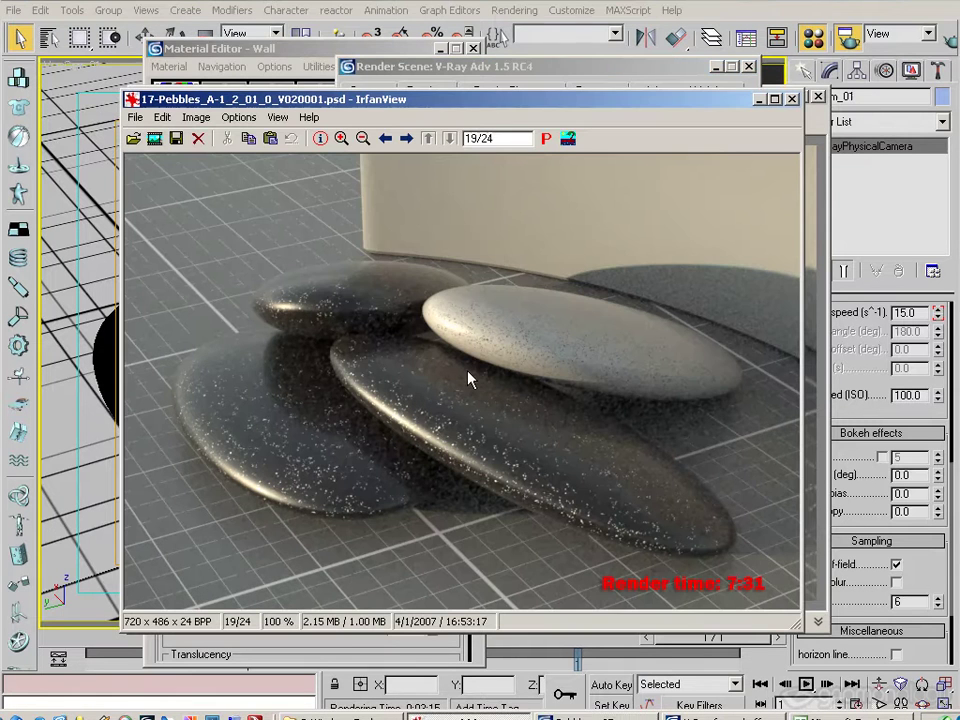
pyautogui.scroll(-1, 467, 378)
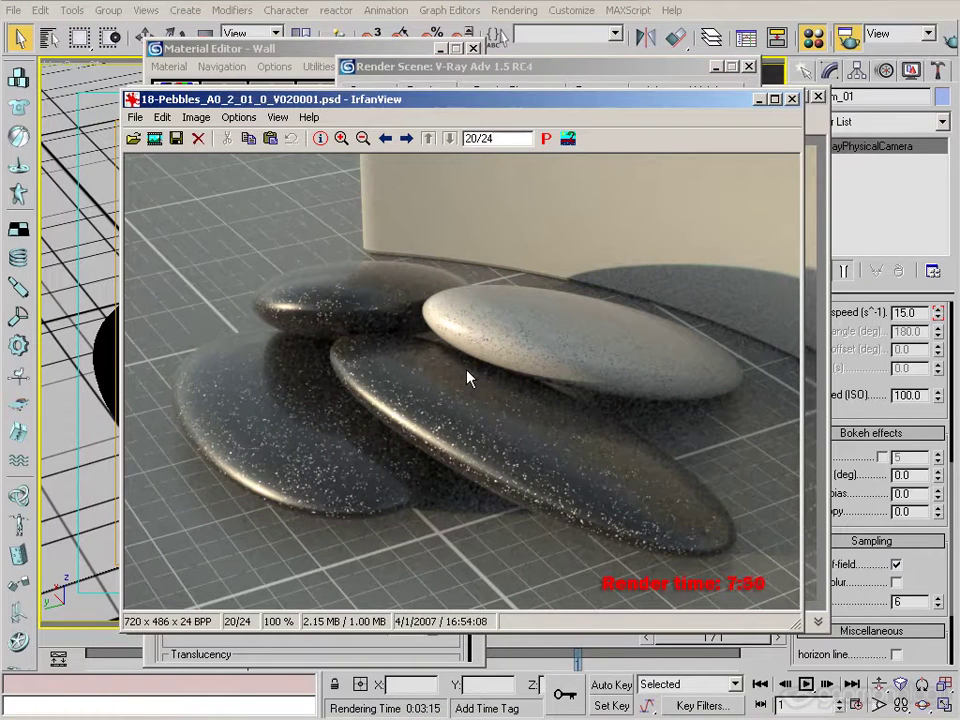
pyautogui.scroll(1, 467, 378)
pyautogui.scroll(-1, 467, 378)
pyautogui.scroll(1, 193, 259)
pyautogui.scroll(-1, 180, 255)
pyautogui.scroll(1, 323, 410)
pyautogui.scroll(-1, 296, 420)
pyautogui.scroll(1, 305, 410)
pyautogui.scroll(-1, 303, 422)
pyautogui.scroll(1, 258, 443)
pyautogui.scroll(-1, 300, 460)
pyautogui.scroll(1, 553, 249)
pyautogui.scroll(-1, 564, 229)
pyautogui.scroll(1, 572, 236)
pyautogui.scroll(-1, 624, 216)
pyautogui.scroll(1, 618, 220)
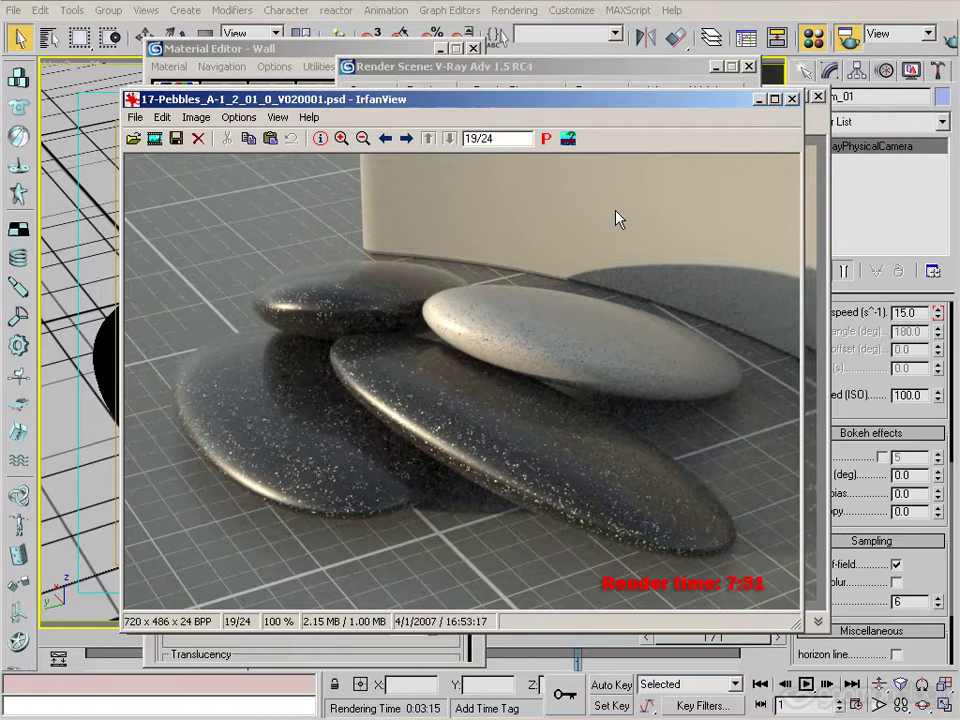
pyautogui.scroll(-1, 754, 295)
pyautogui.scroll(1, 735, 306)
pyautogui.scroll(-1, 740, 320)
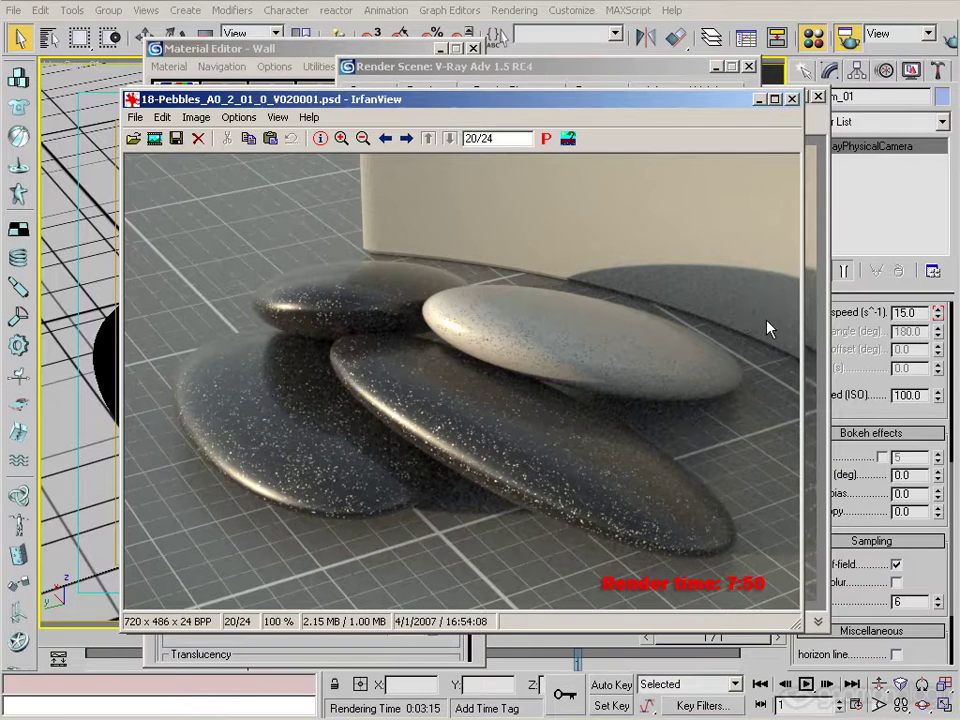
pyautogui.scroll(1, 725, 450)
pyautogui.scroll(-1, 780, 493)
pyautogui.scroll(-1, 628, 440)
pyautogui.scroll(1, 626, 434)
pyautogui.click(759, 100)
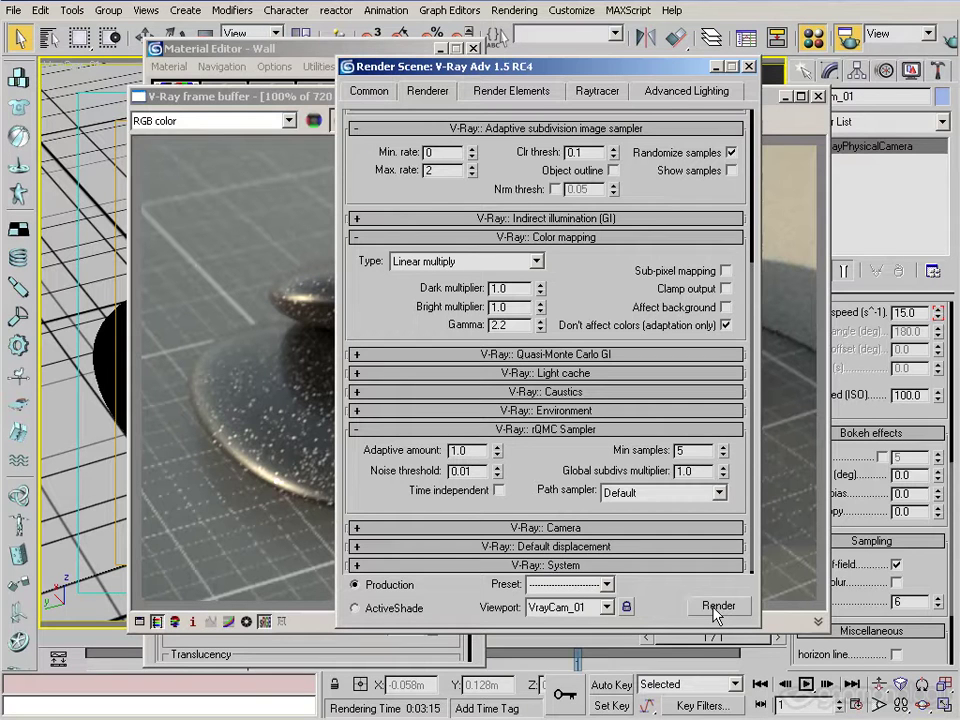
# Open the performance view of Windows Task Manager and place it over the render settings.
pyautogui.moveTo(716, 714)
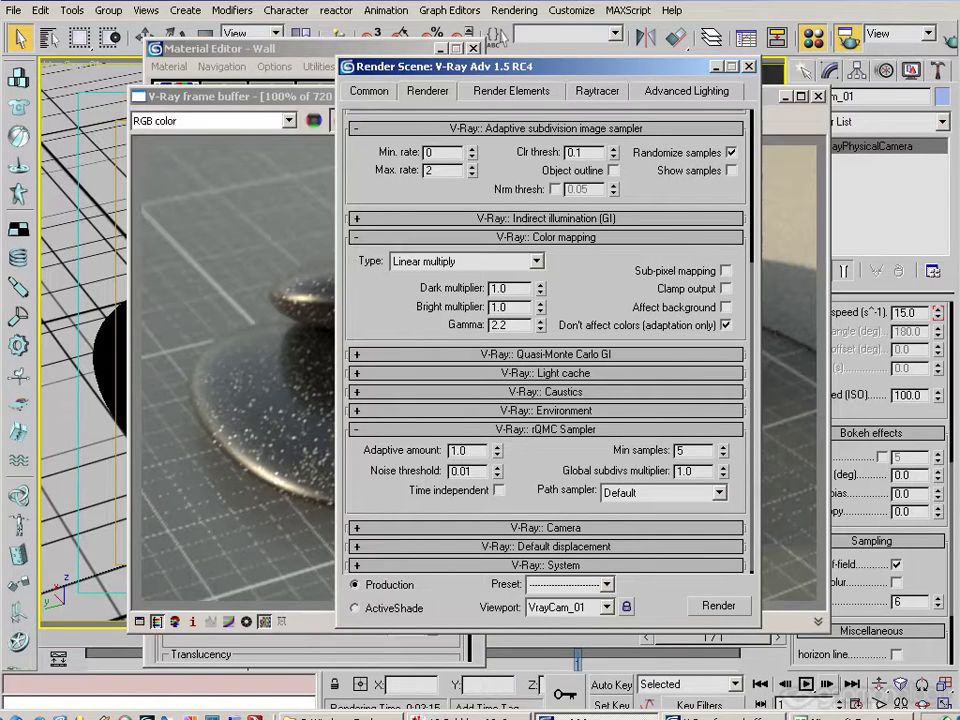
pyautogui.rightClick(930, 712)
pyautogui.click(936, 664)
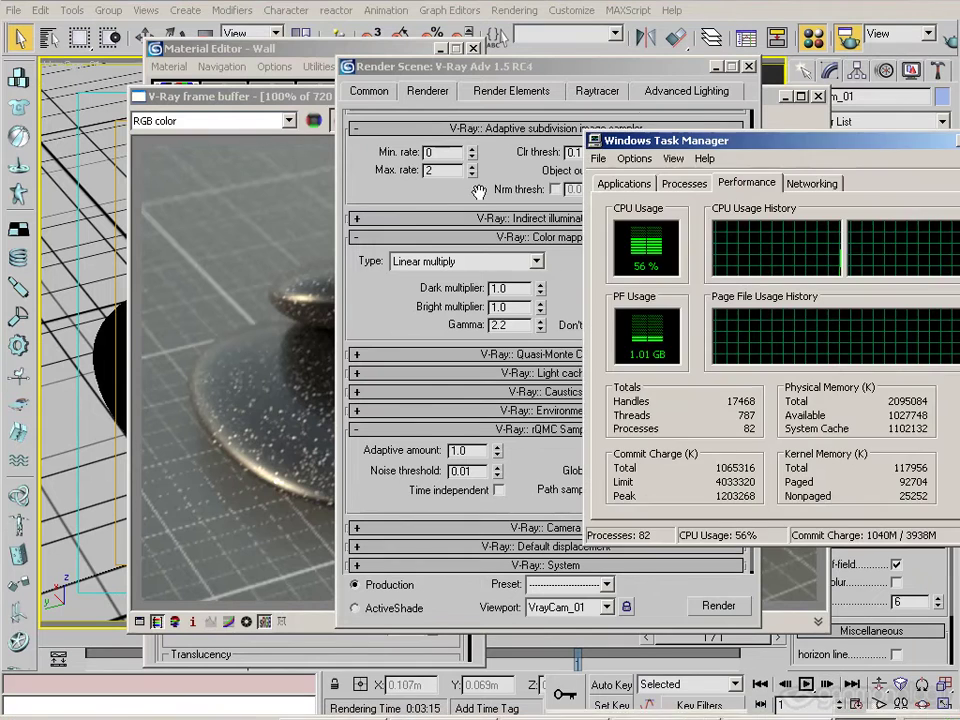
pyautogui.moveTo(714, 140); pyautogui.dragTo(408, 163)
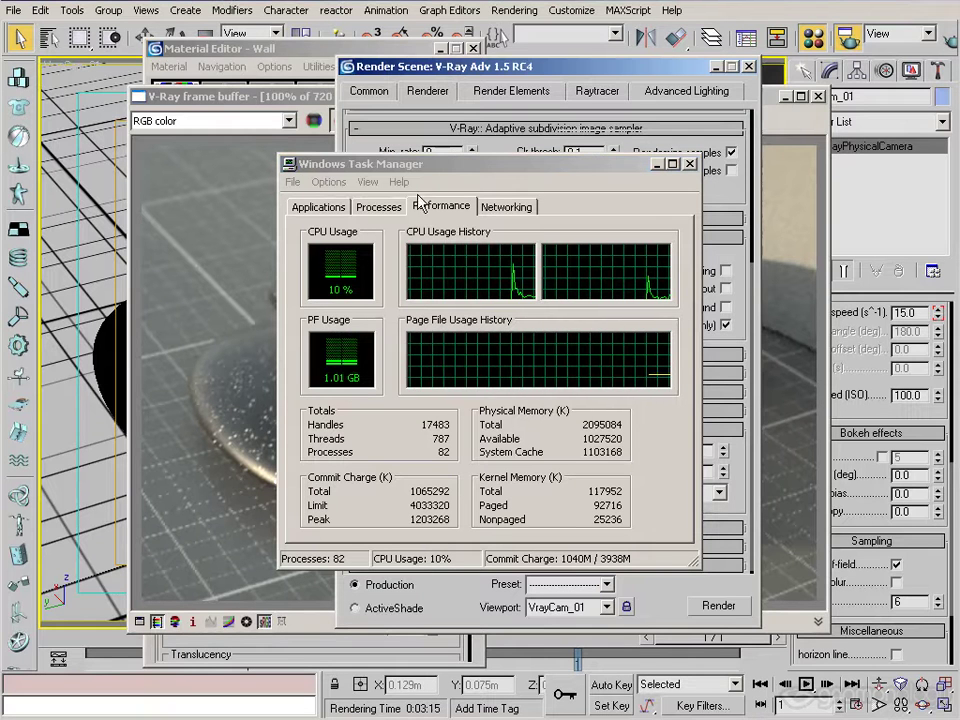
# Render the view with depth of field while watching processor and memory usage, and cancel the render.
pyautogui.click(718, 607)
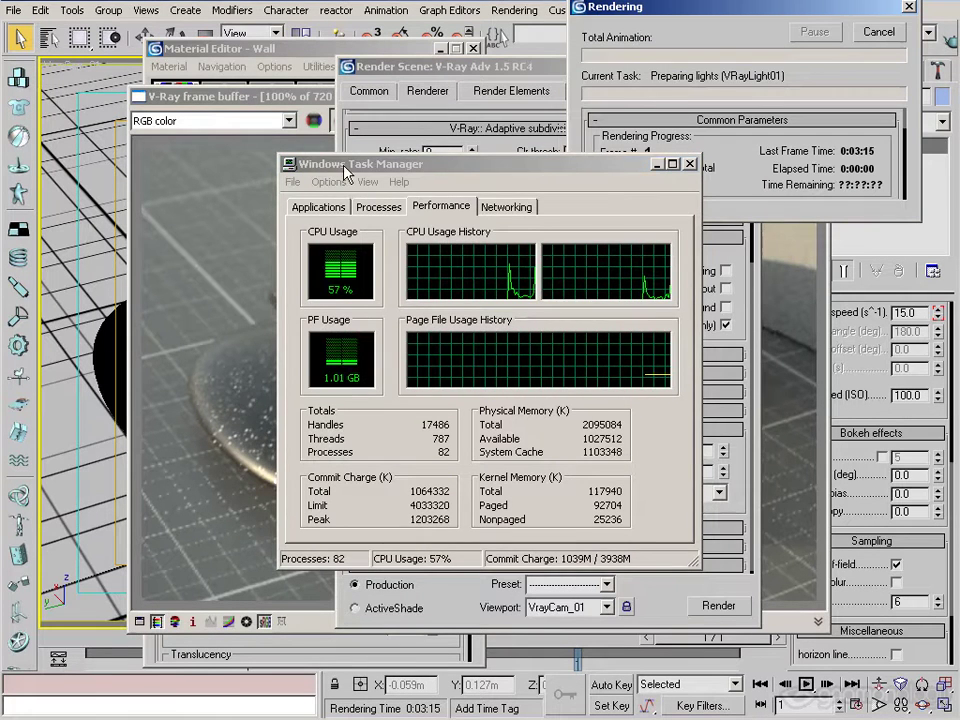
pyautogui.moveTo(343, 166); pyautogui.dragTo(303, 169)
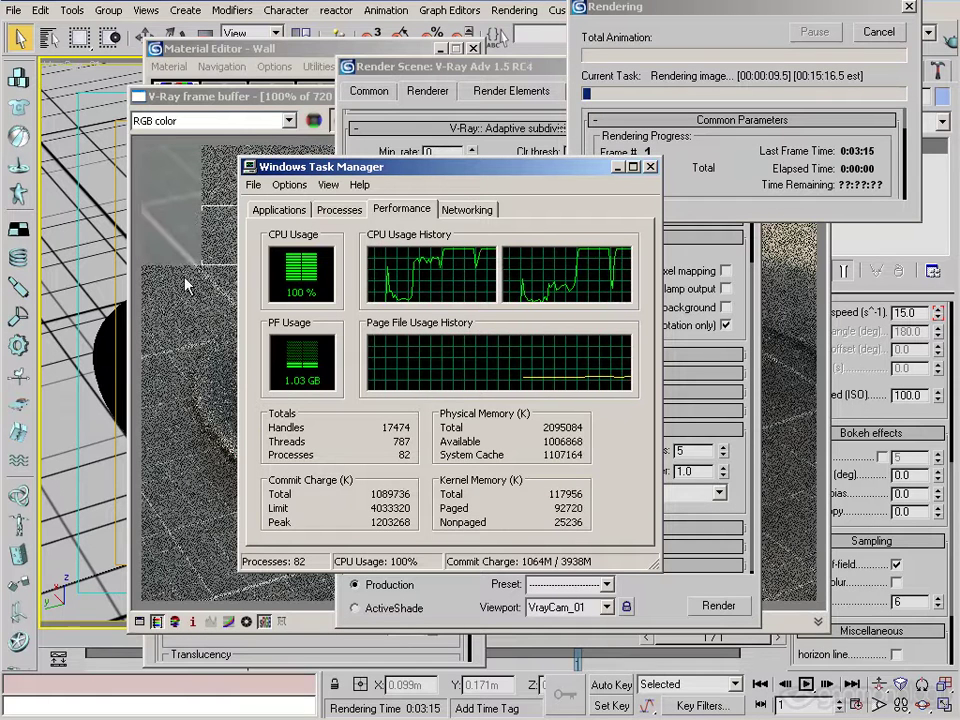
pyautogui.click(879, 32)
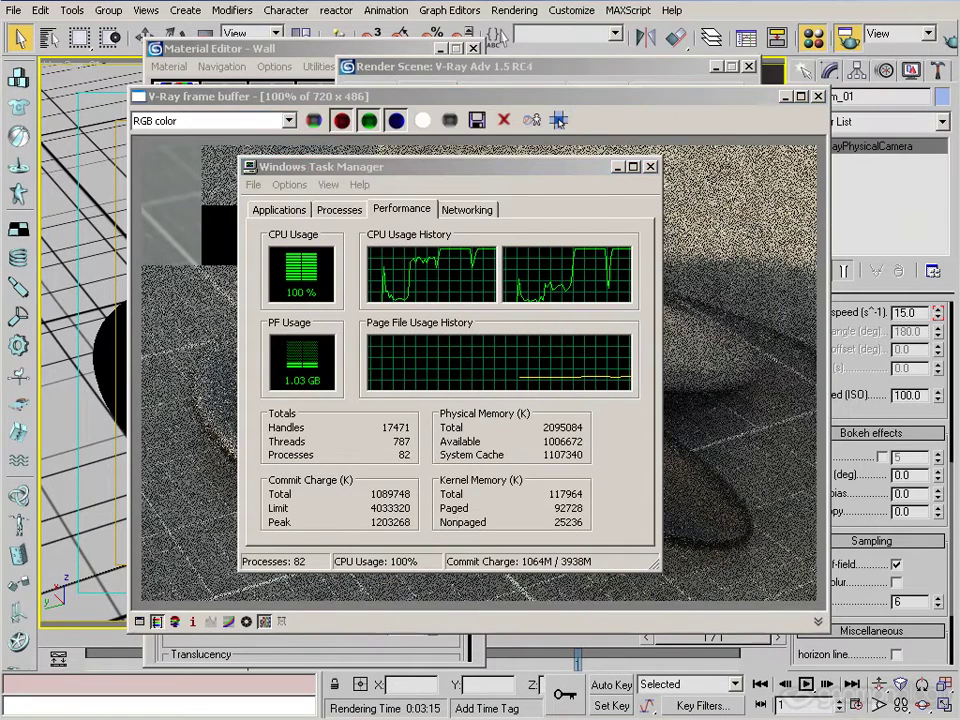
# Disable the camera's depth-of-field sampling and start a new render of VrayCam_01.
pyautogui.click(900, 564)
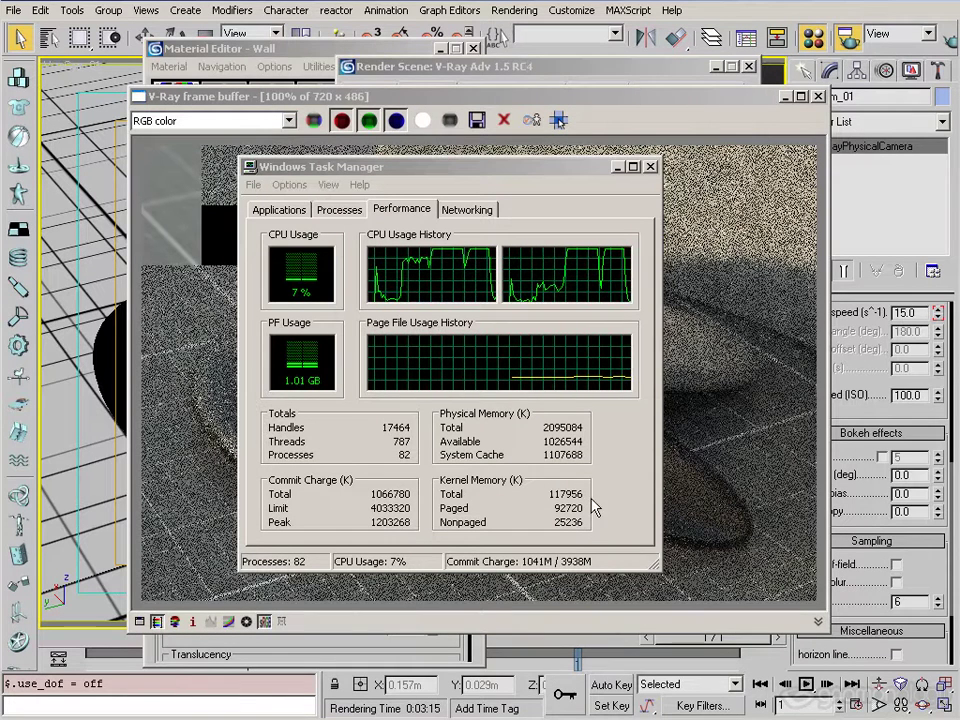
pyautogui.click(556, 119)
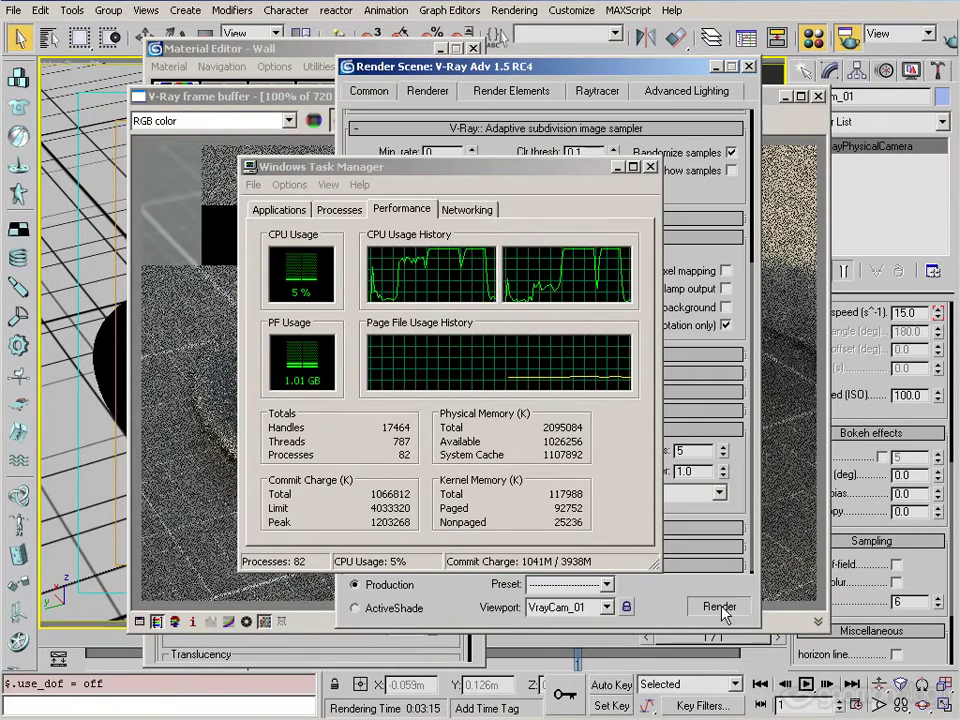
pyautogui.click(378, 199)
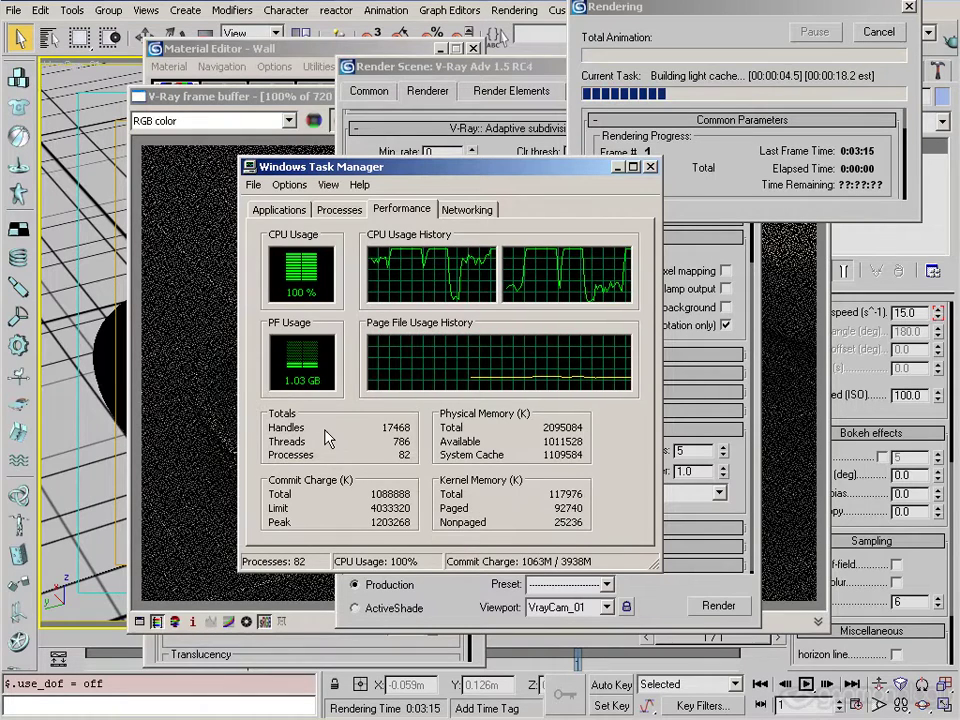
# Rearrange the windows to monitor memory usage and estimated render time without depth of field, and cancel the render.
pyautogui.moveTo(459, 161); pyautogui.dragTo(409, 203)
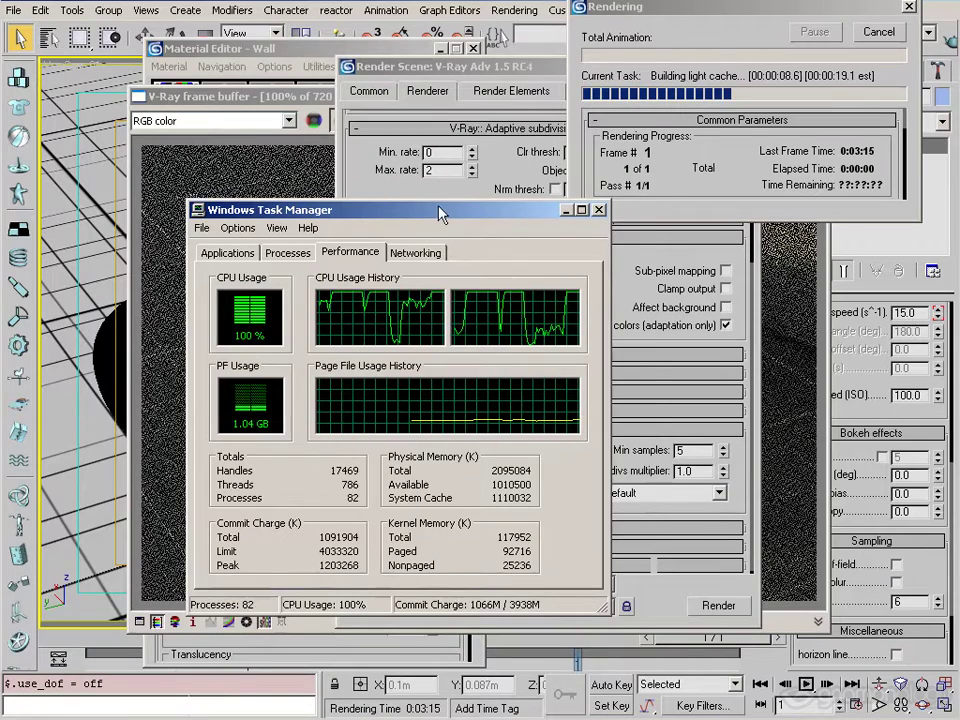
pyautogui.moveTo(447, 213); pyautogui.dragTo(491, 174)
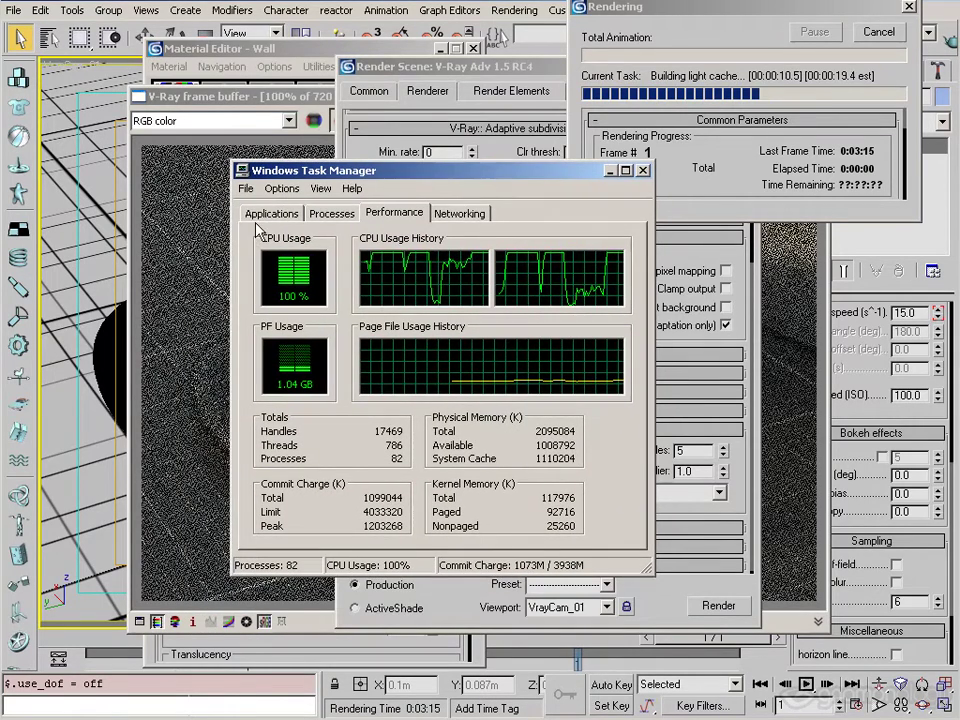
pyautogui.click(195, 96)
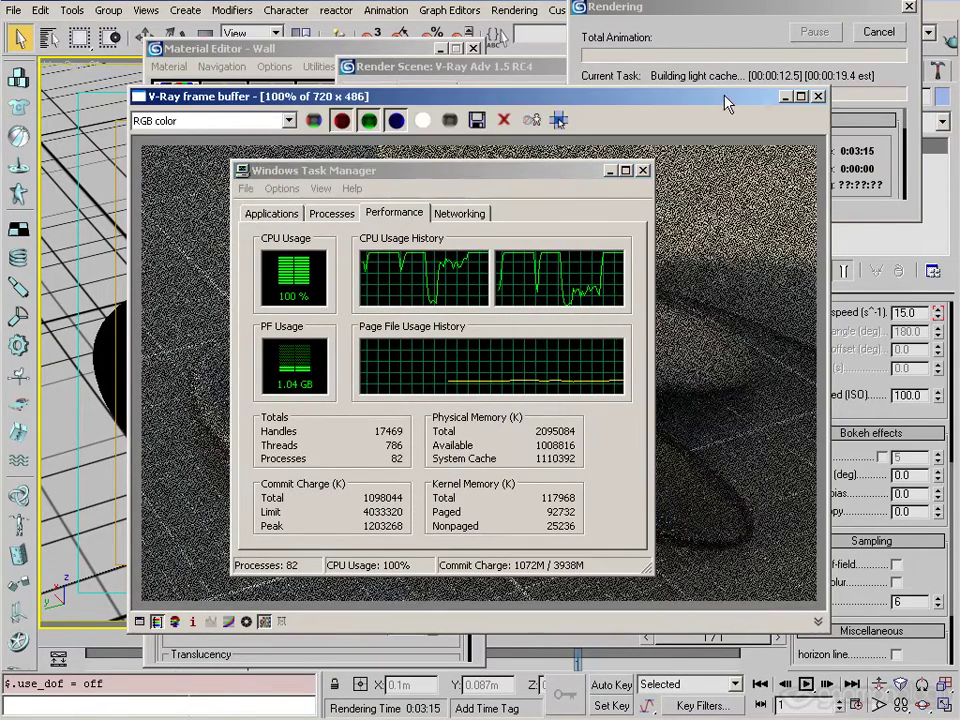
pyautogui.click(785, 96)
pyautogui.moveTo(393, 181); pyautogui.dragTo(366, 216)
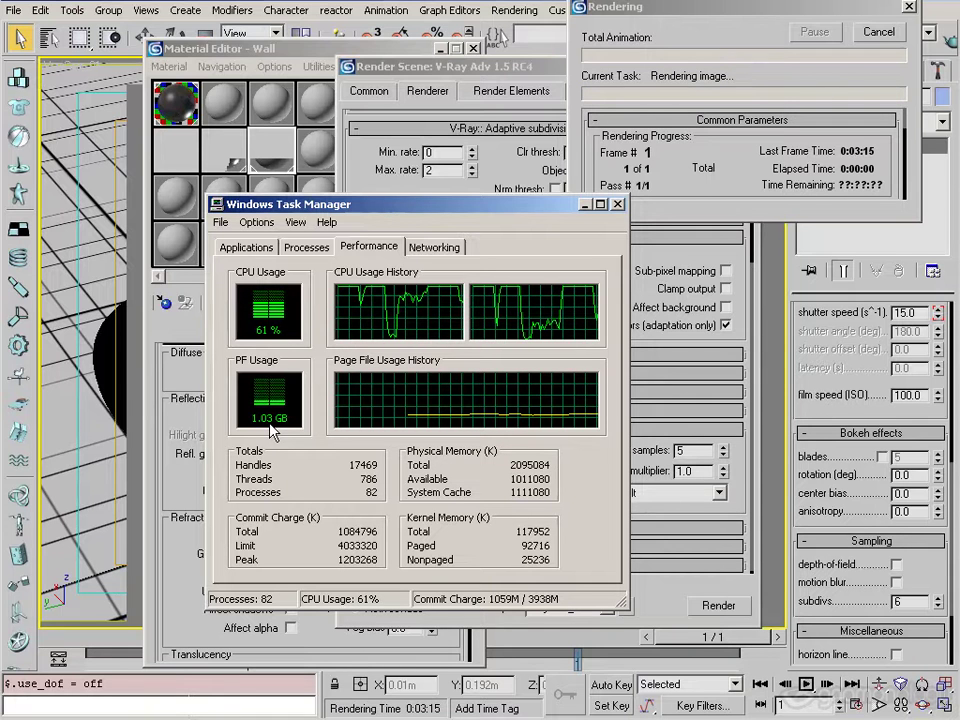
pyautogui.moveTo(769, 14); pyautogui.dragTo(776, 51)
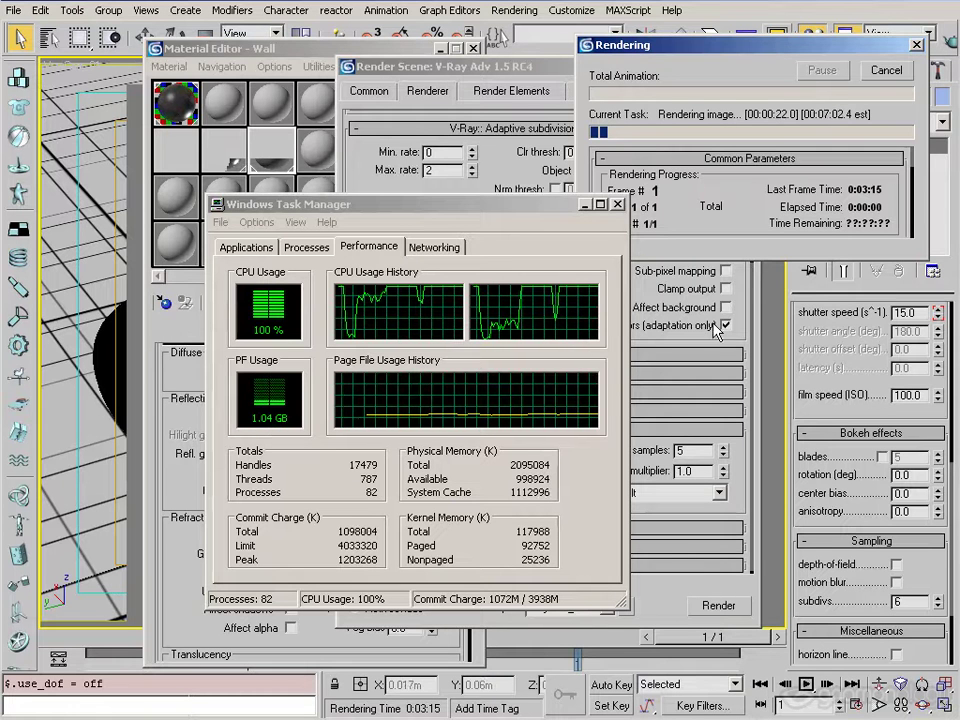
pyautogui.click(885, 70)
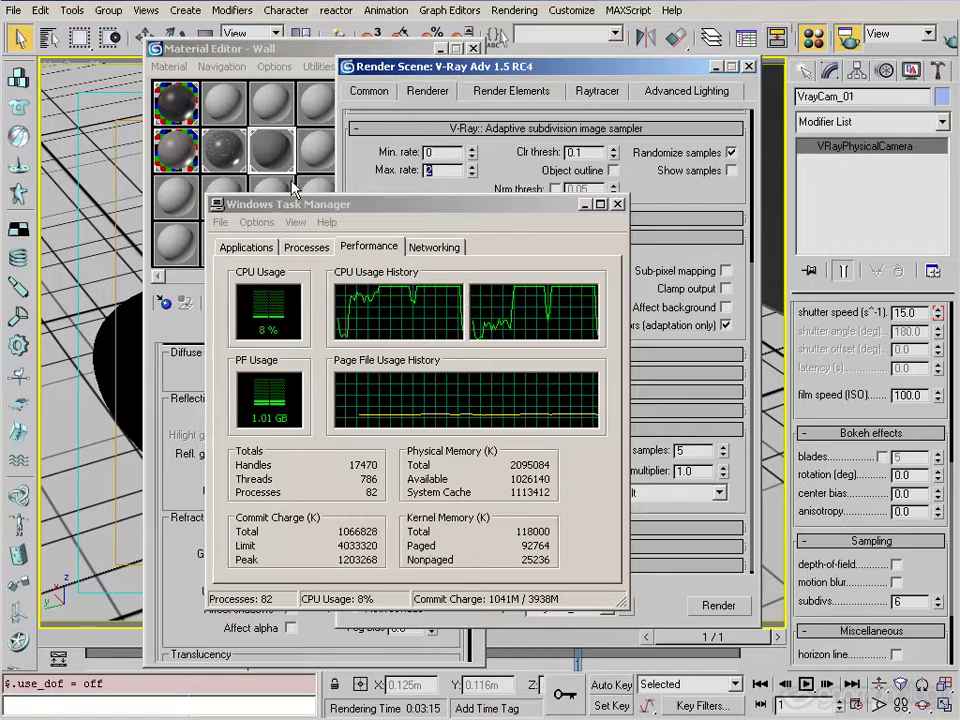
# Test-render with the max. rate set to 3, checking memory usage and estimated time, and cancel the render.
pyautogui.write('3')
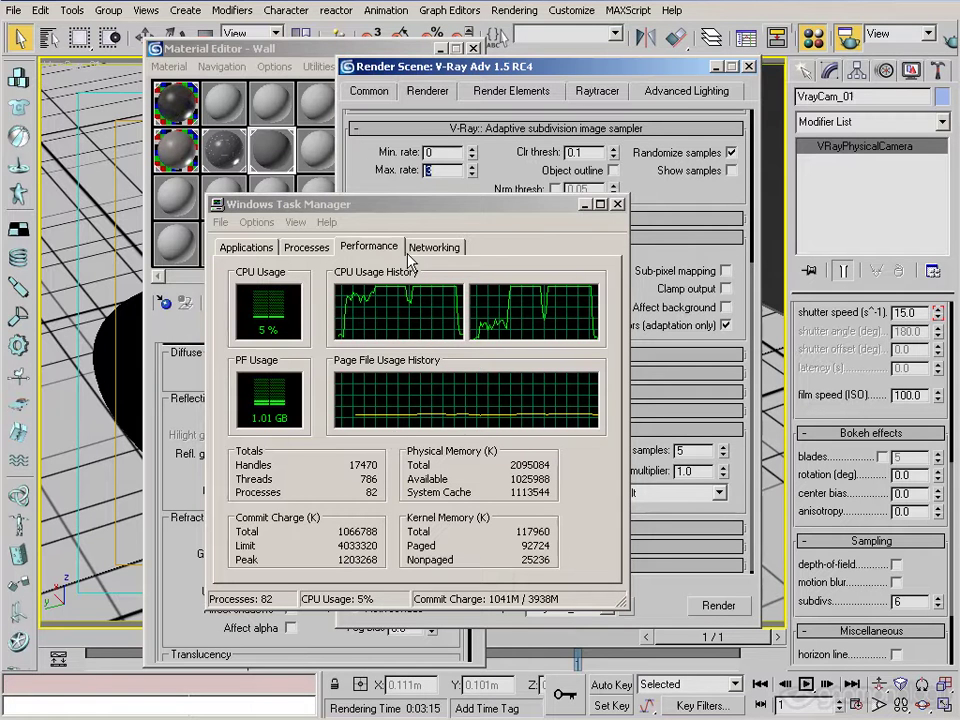
pyautogui.click(722, 605)
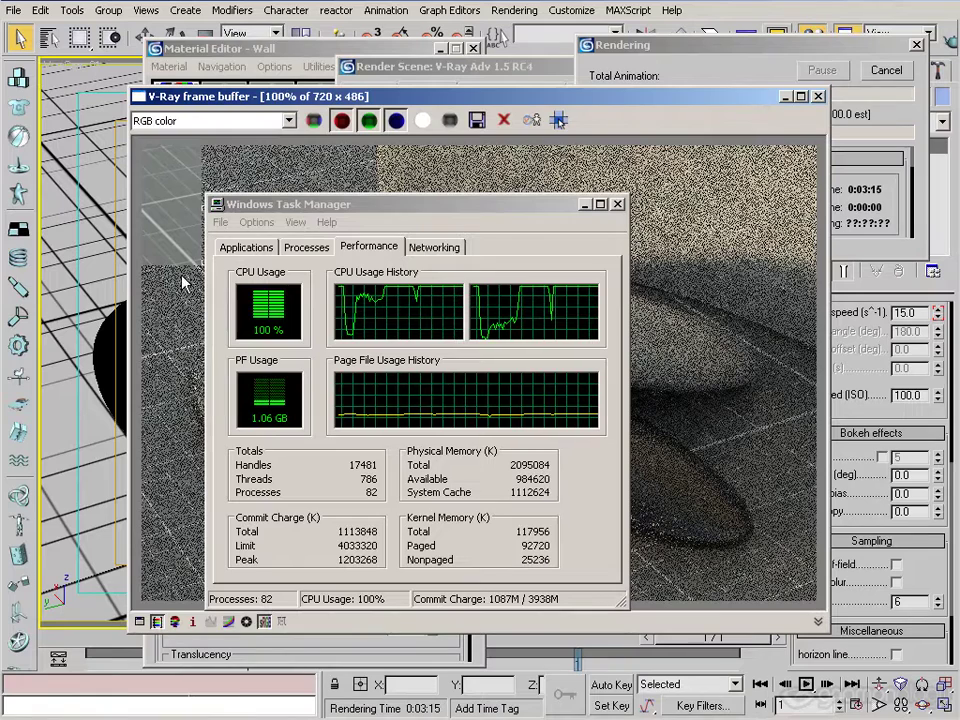
pyautogui.click(587, 206)
pyautogui.click(586, 205)
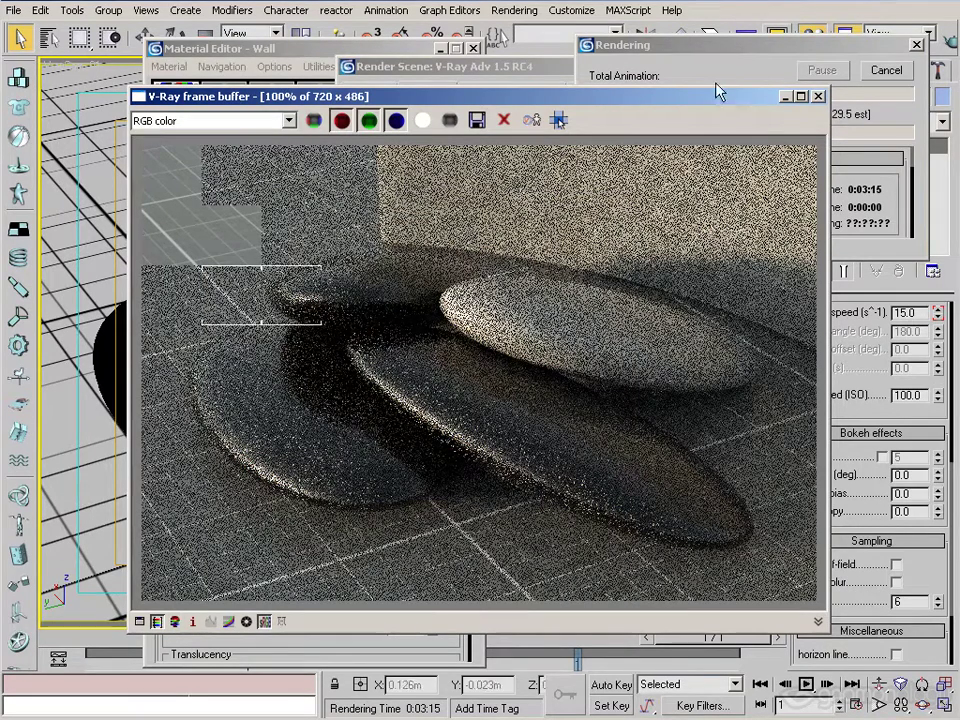
pyautogui.click(785, 97)
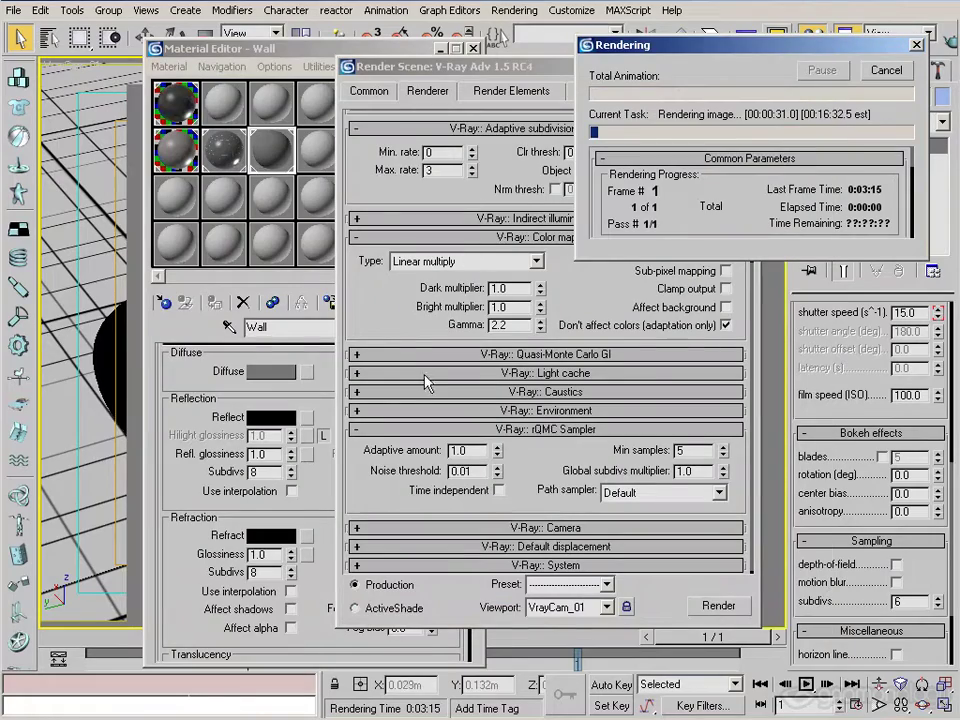
pyautogui.click(640, 716)
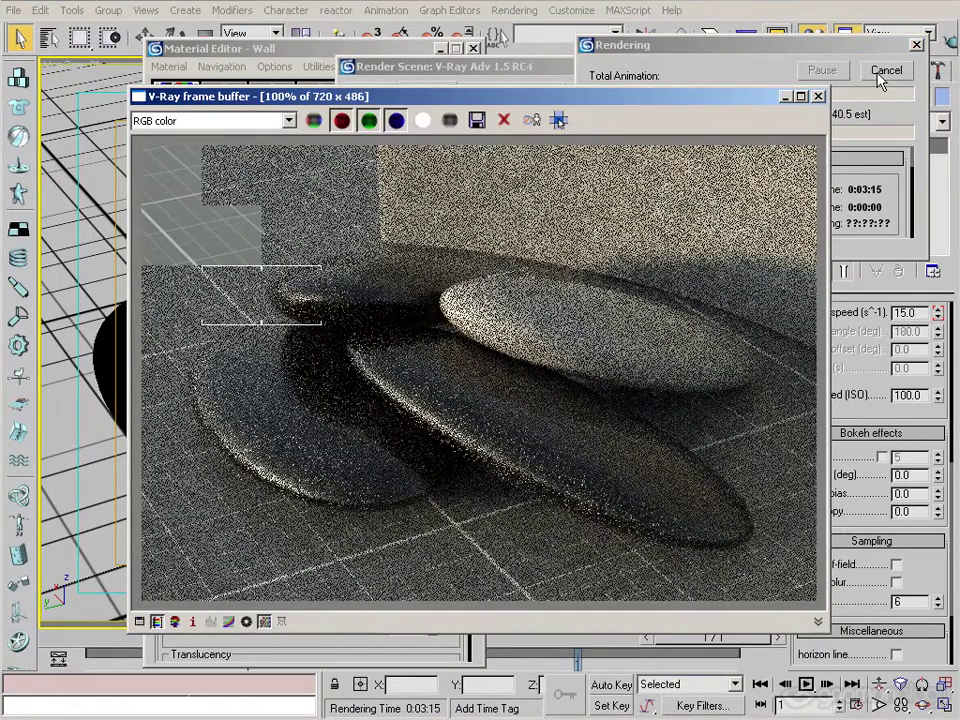
pyautogui.hotkey('ctrl', 'shift', 'Escape')
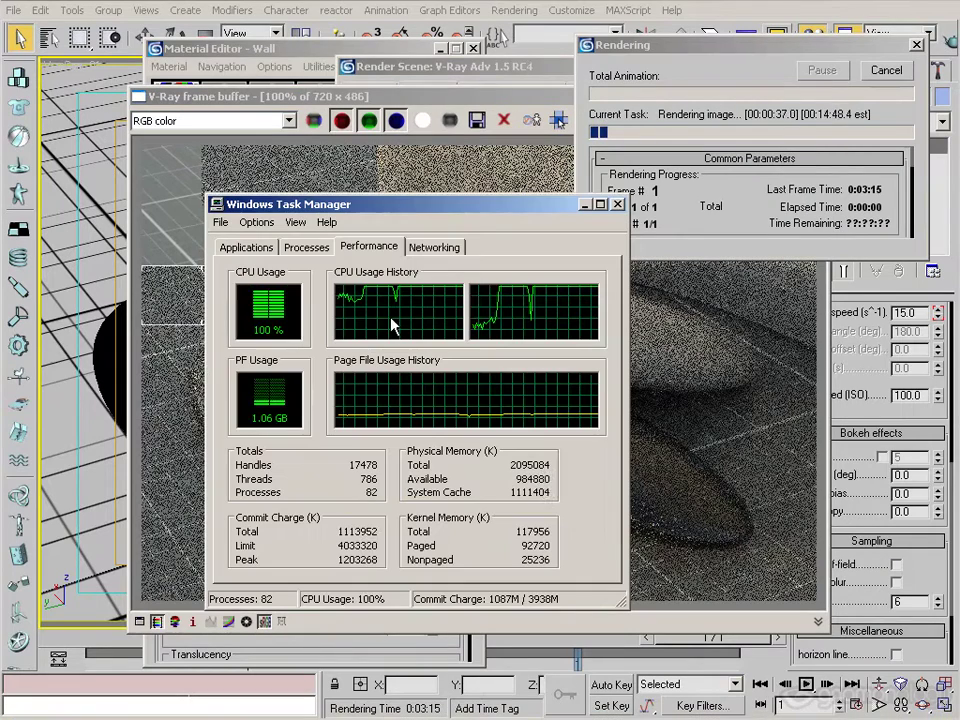
pyautogui.click(873, 75)
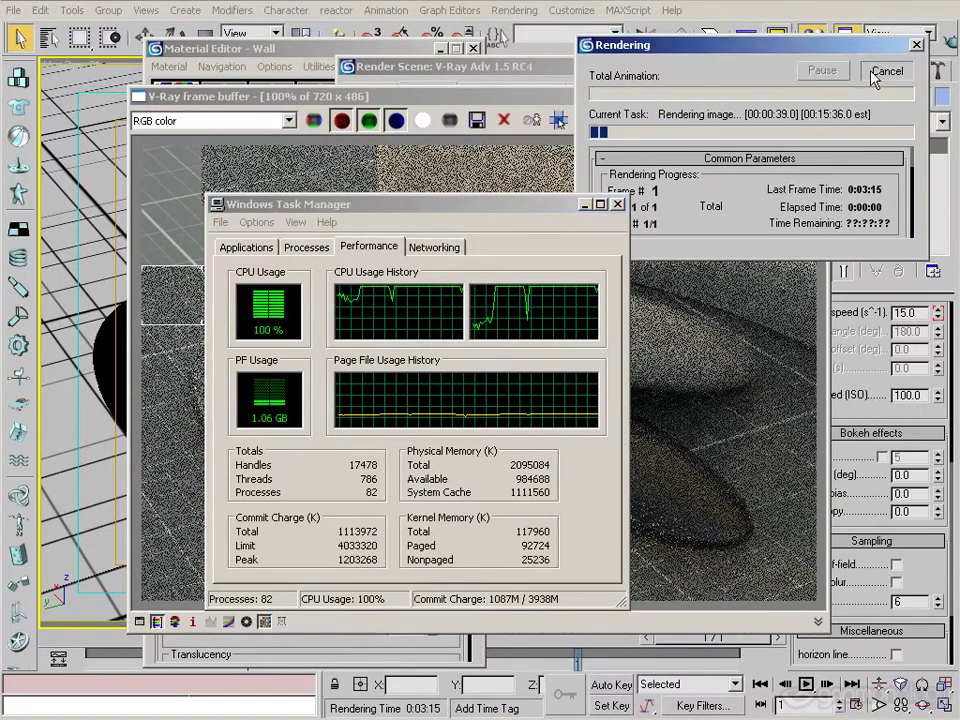
pyautogui.click(586, 204)
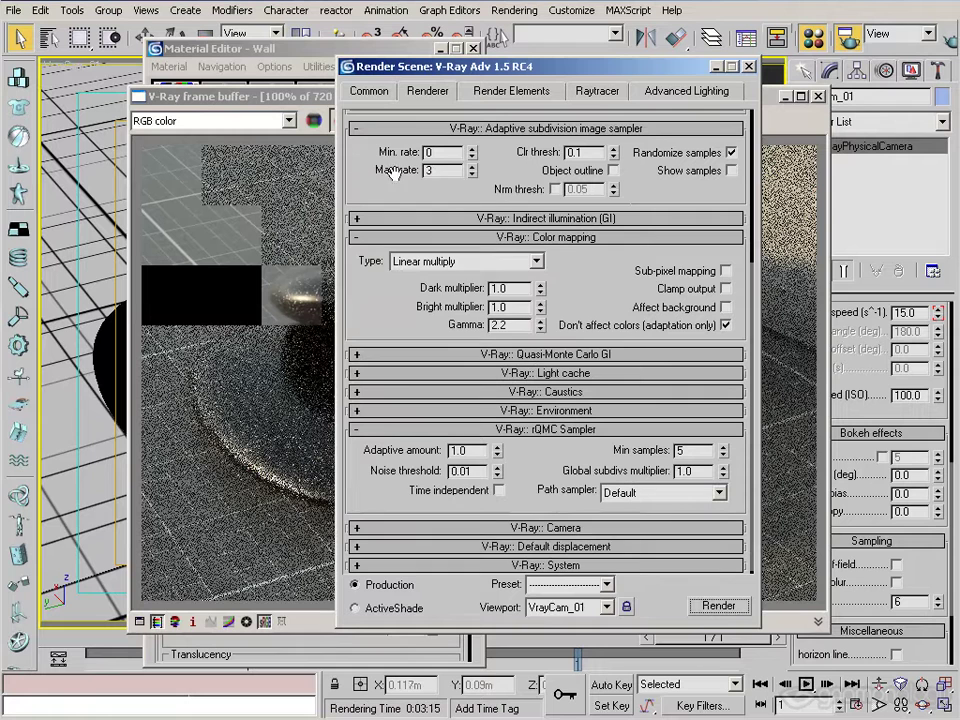
# Set the Adaptive subdivision sampler's max. rate to 4 and start a new render.
pyautogui.doubleClick(440, 170)
pyautogui.write('4')
pyautogui.press('Return')
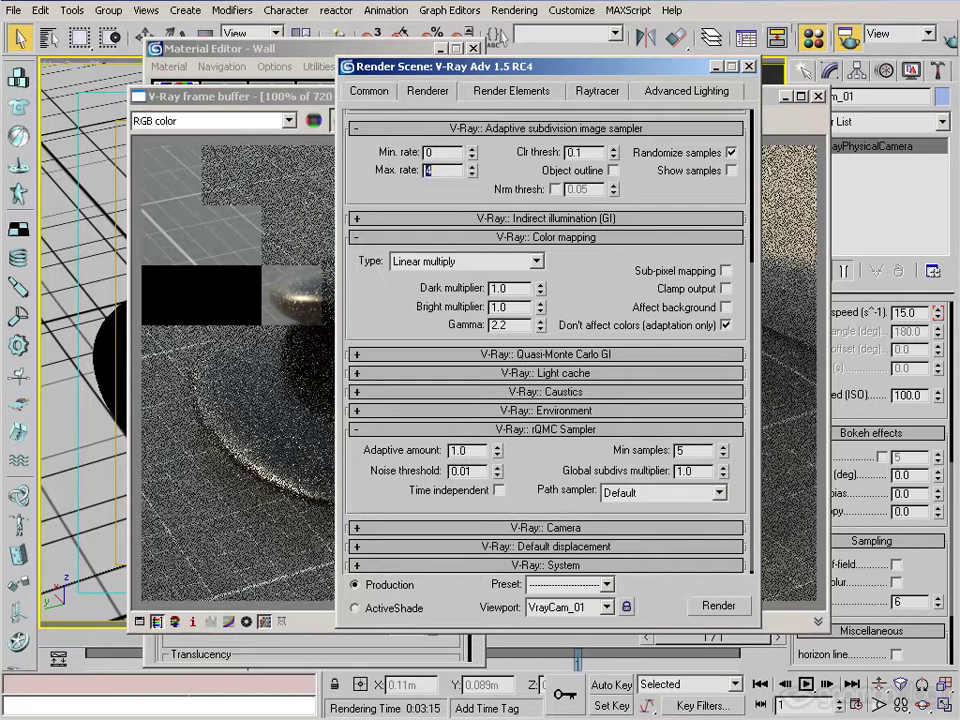
pyautogui.click(729, 605)
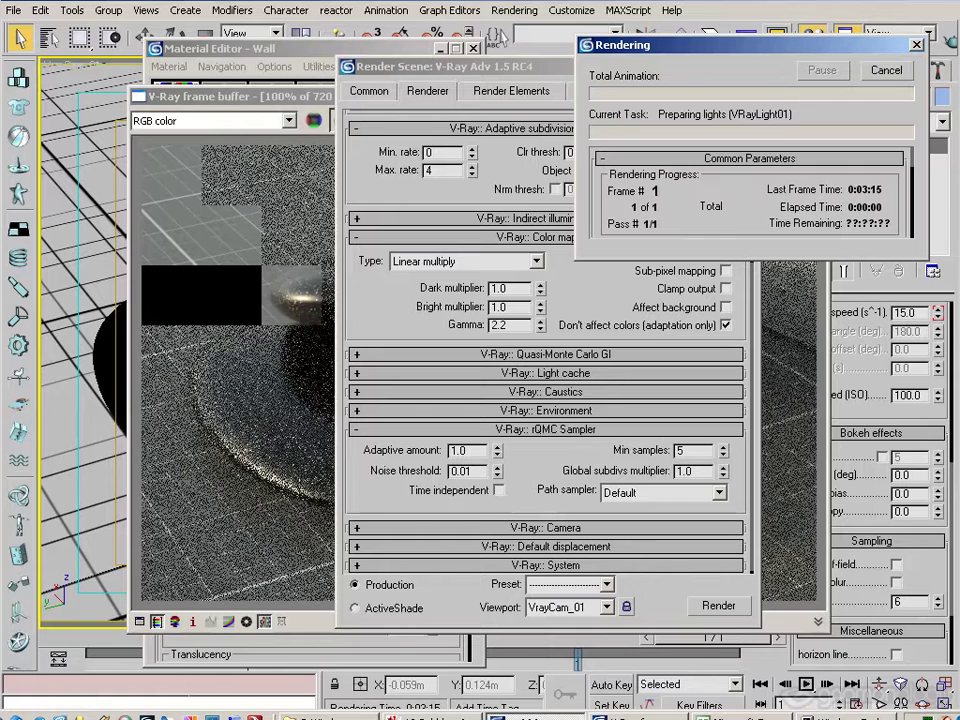
# Check memory usage in Windows Task Manager and the estimated render time at max. rate 4, and cancel the render.
pyautogui.hotkey('ctrl', 'shift', 'Escape')
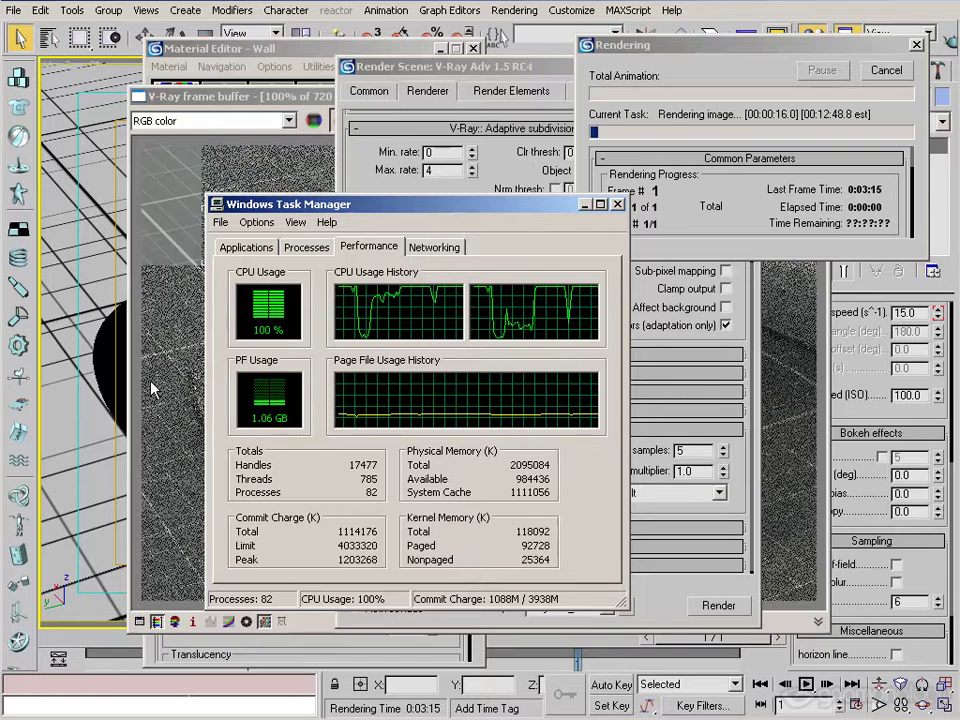
pyautogui.click(884, 72)
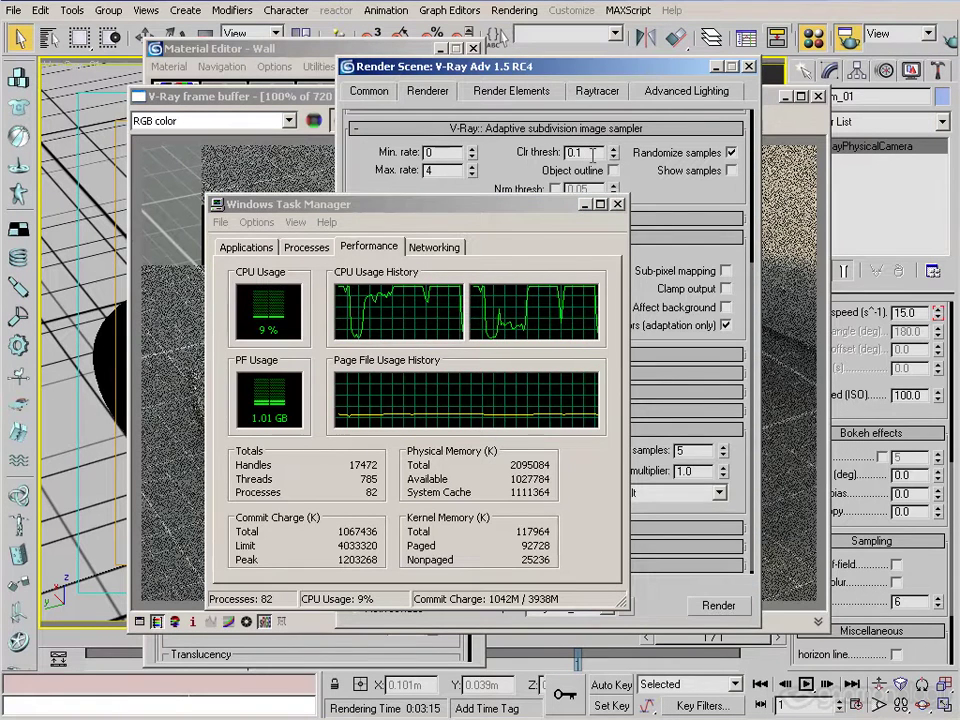
# Test-render with the Adaptive subdivision color threshold set to 0.01, checking memory usage, and cancel the render.
pyautogui.doubleClick(592, 153)
pyautogui.write('0.01')
pyautogui.press('Return')
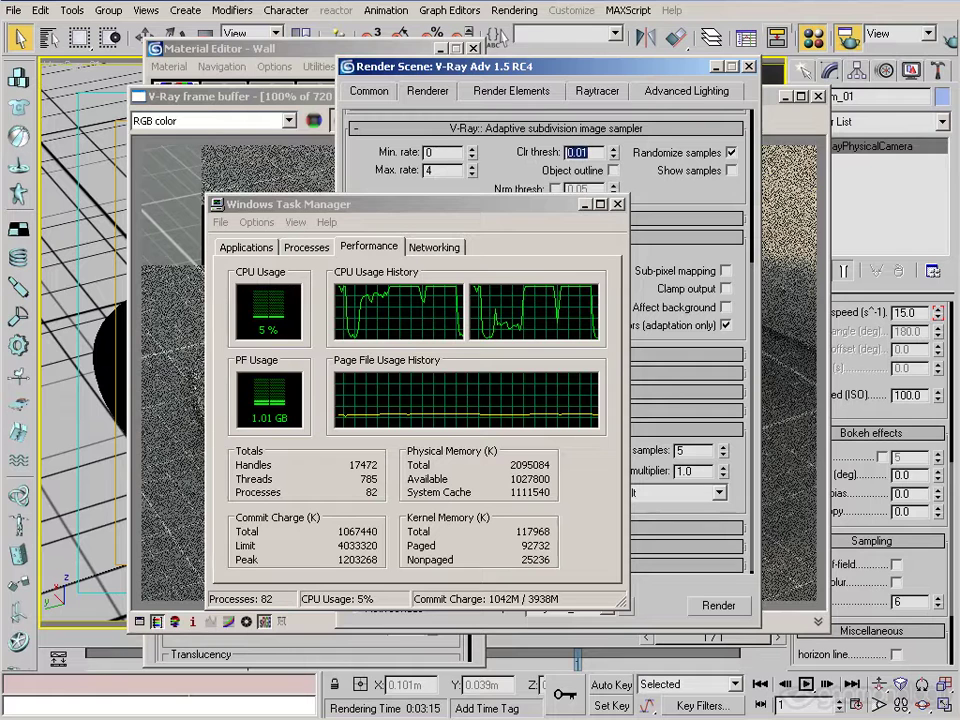
pyautogui.click(698, 605)
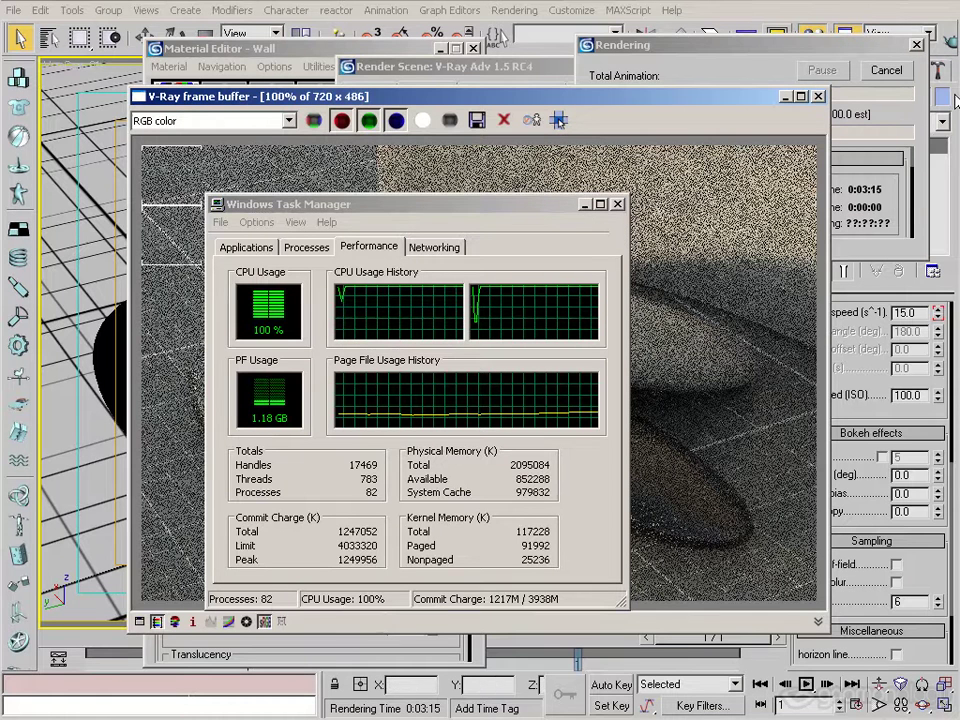
pyautogui.click(883, 72)
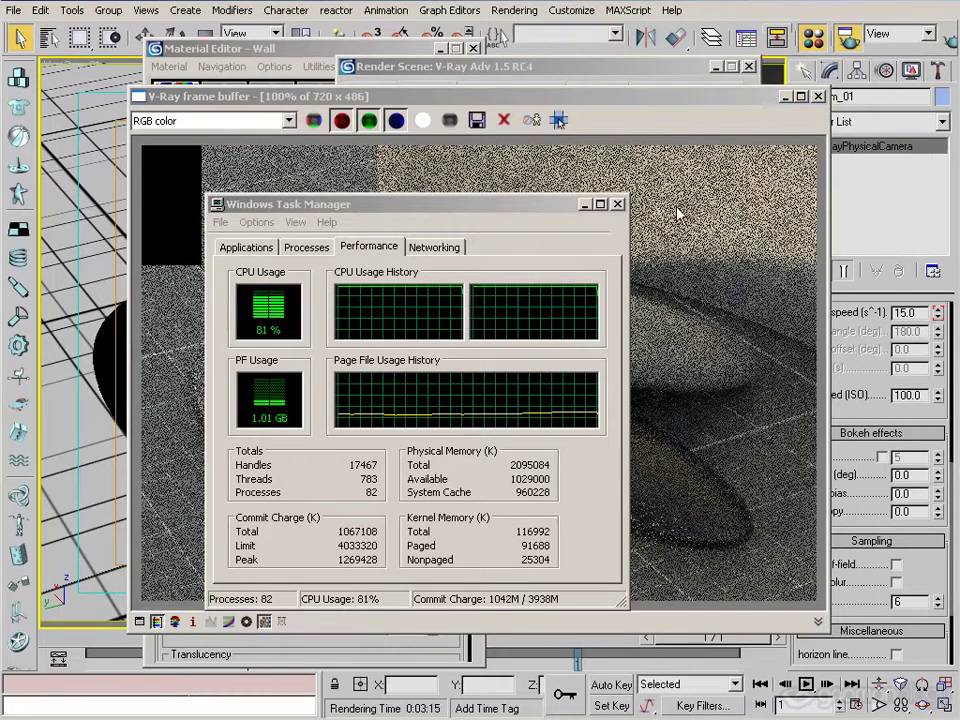
# Minimize Task Manager and set the Adaptive subdivision sampler's max. rate to 2 and color threshold to 0.1.
pyautogui.click(586, 205)
pyautogui.click(430, 66)
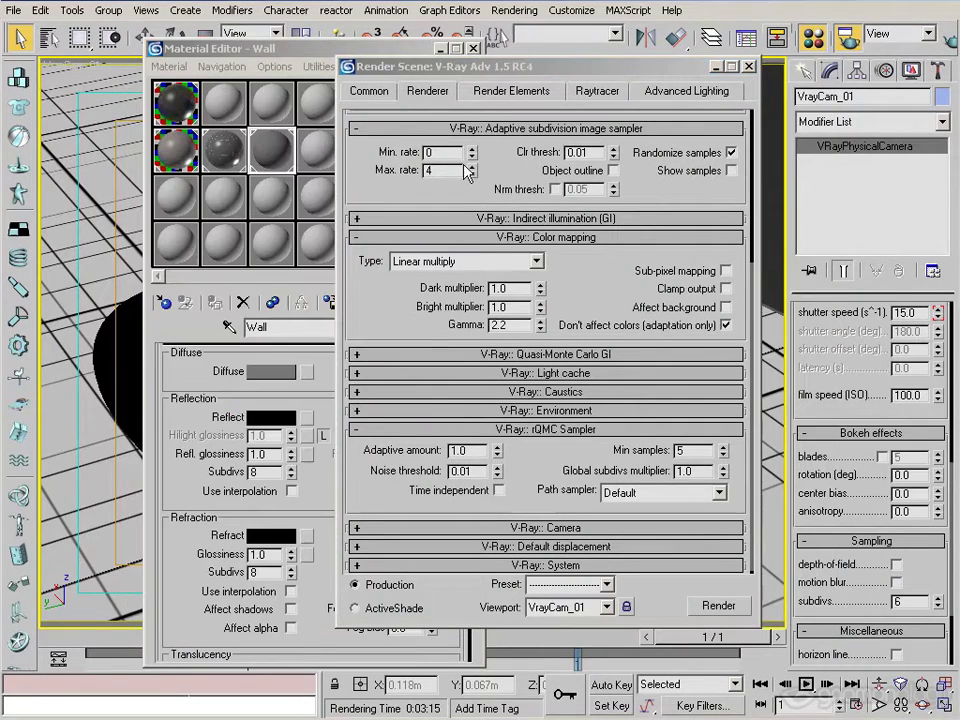
pyautogui.scroll(1, 400, 170)
pyautogui.press('Tab')
pyautogui.write('2')
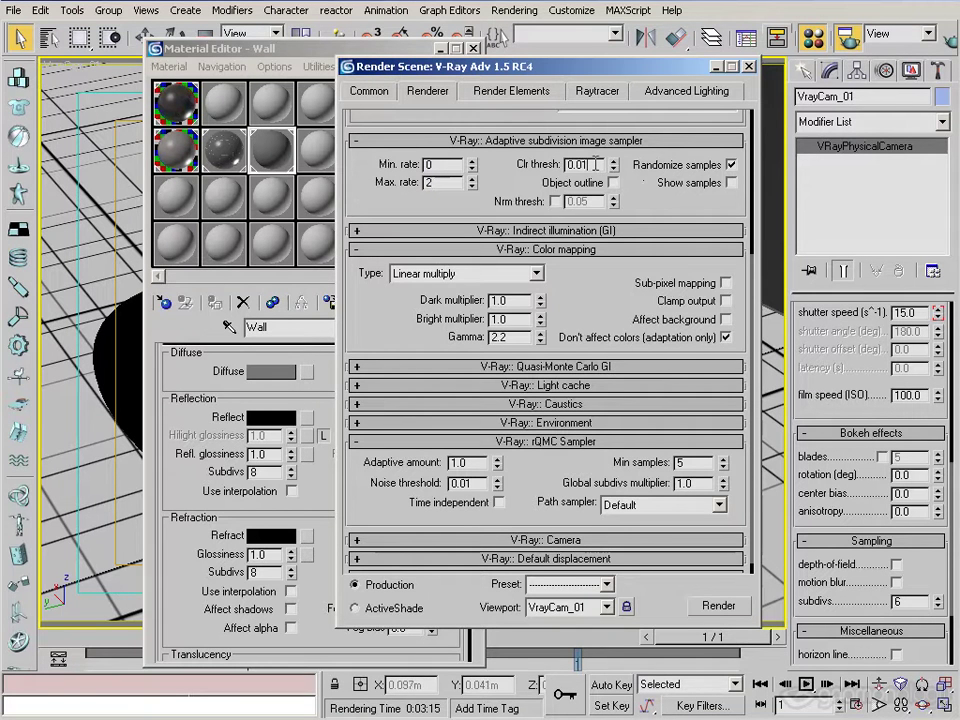
pyautogui.doubleClick(597, 165)
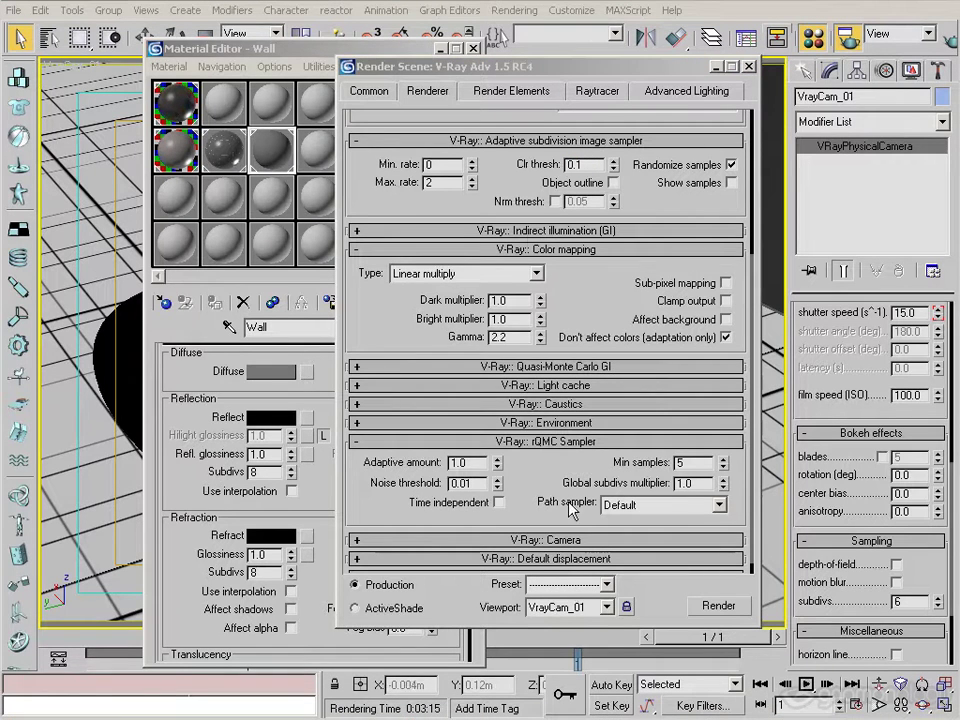
# Set the max. rate to 3 and compare the saved renders 18-Pebbles and 19-Pebbles in IrfanView.
pyautogui.doubleClick(441, 182)
pyautogui.write('3')
pyautogui.hotkey('alt', 'Tab')
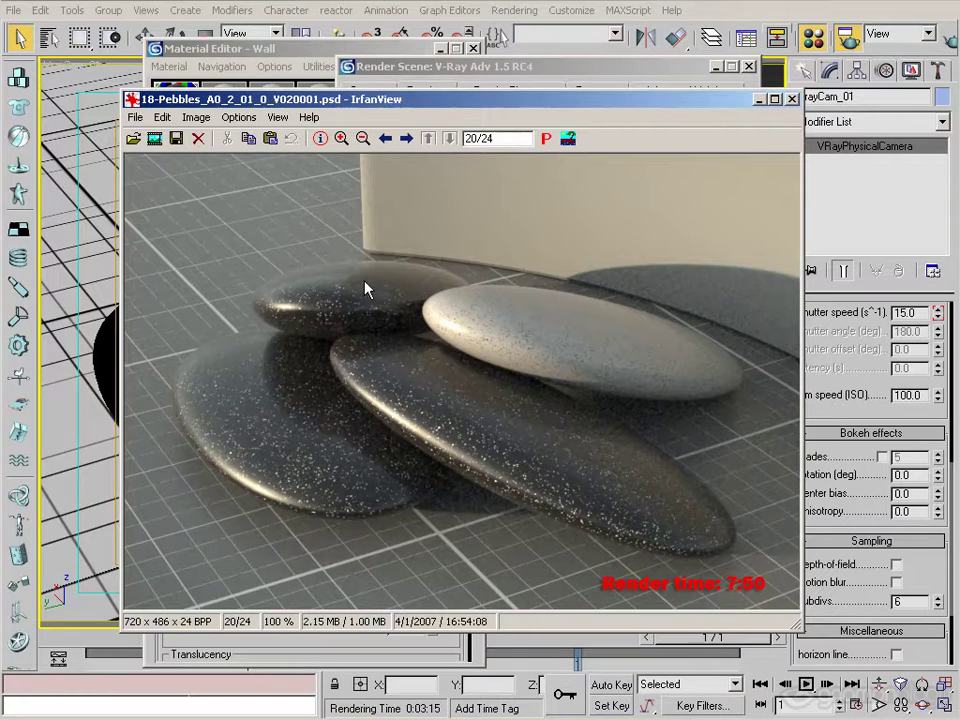
pyautogui.press('space')
pyautogui.press('BackSpace')
pyautogui.press('space')
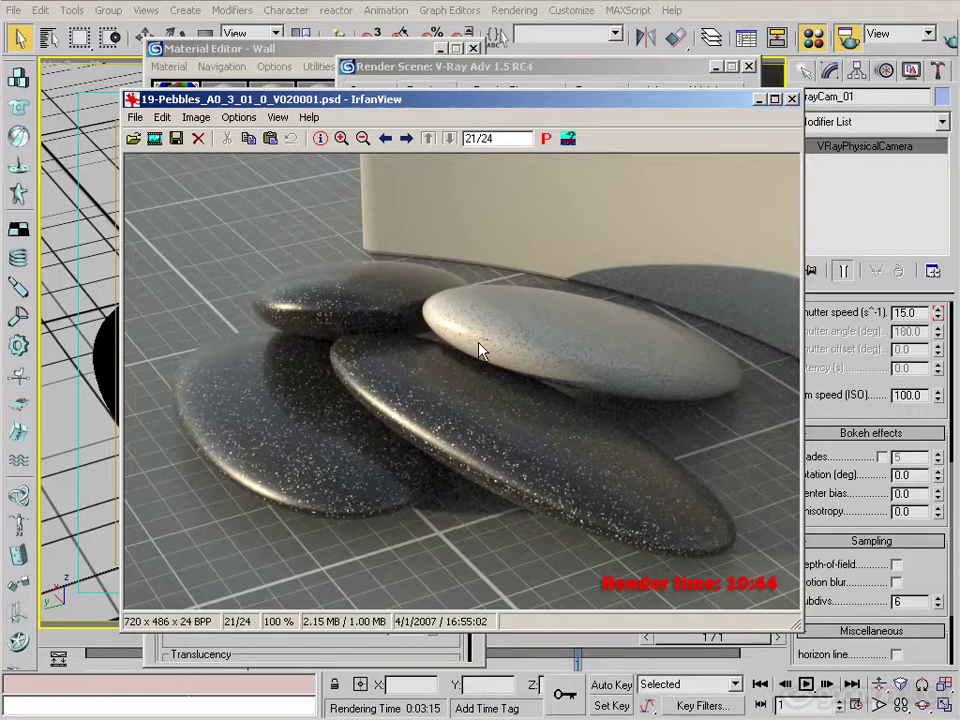
# Return to the render settings and set the Adaptive subdivision color threshold to 0.05.
pyautogui.click(325, 58)
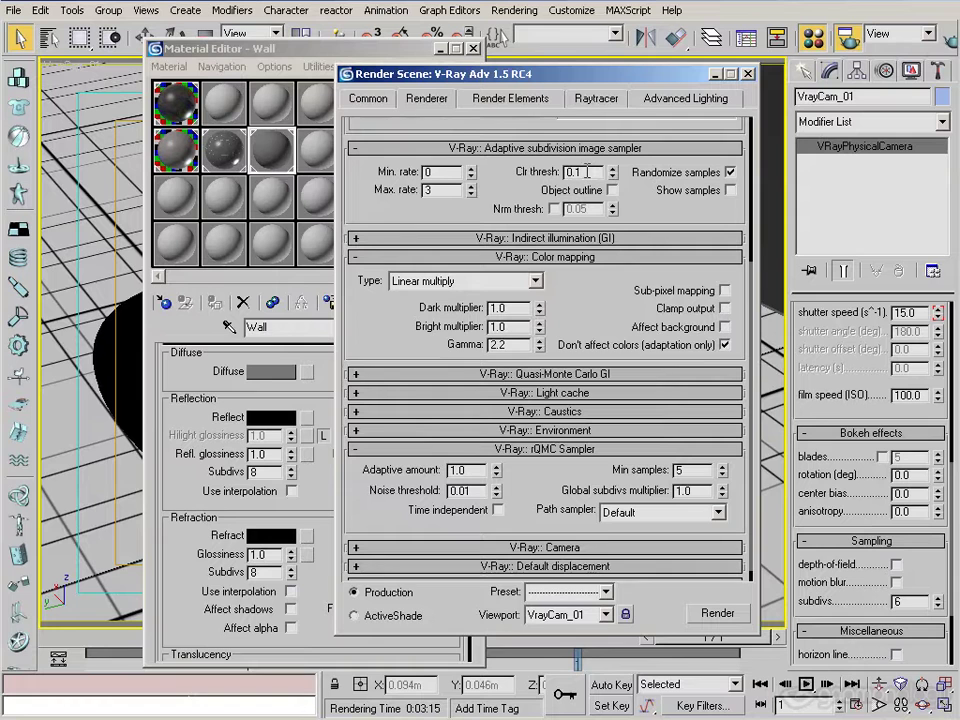
pyautogui.press('Tab')
pyautogui.write('0.05')
pyautogui.press('Return')
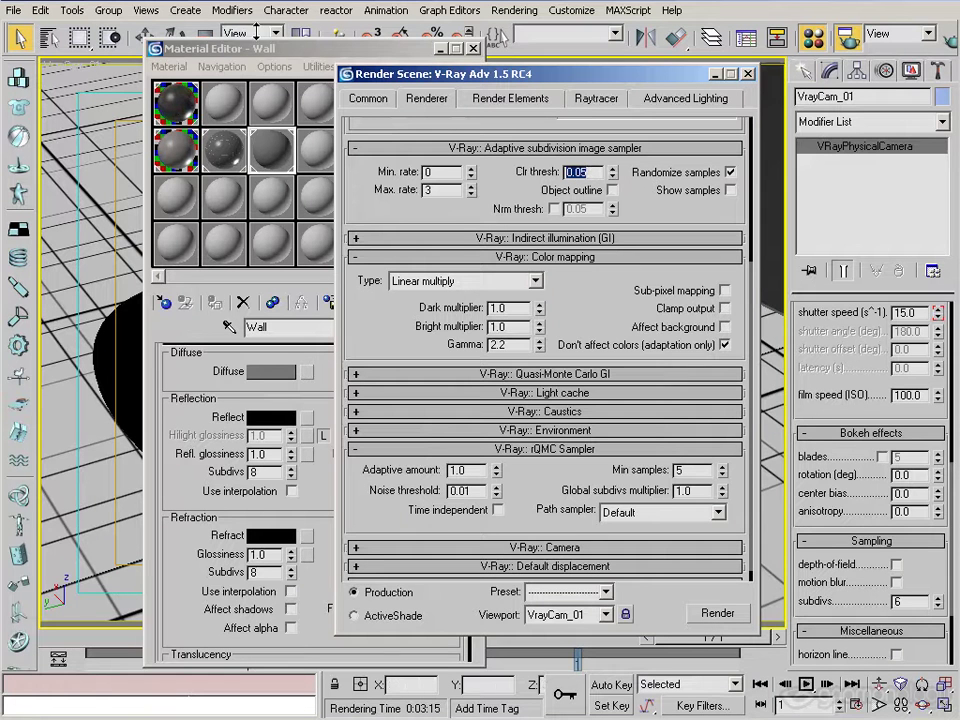
# Compare noise and render times of the saved renders 19-Pebbles and 20-Pebbles by flipping between them in IrfanView.
pyautogui.moveTo(528, 712)
pyautogui.hotkey('alt', 'Tab')
pyautogui.click(446, 288)
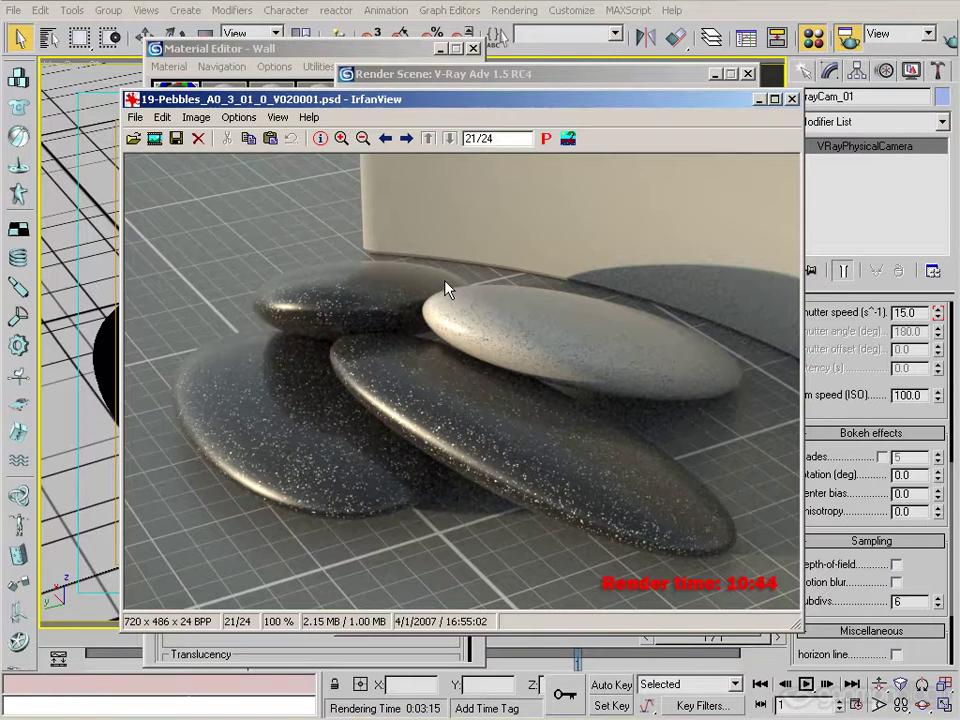
pyautogui.scroll(-1, 446, 290)
pyautogui.scroll(1, 446, 288)
pyautogui.scroll(-1, 446, 288)
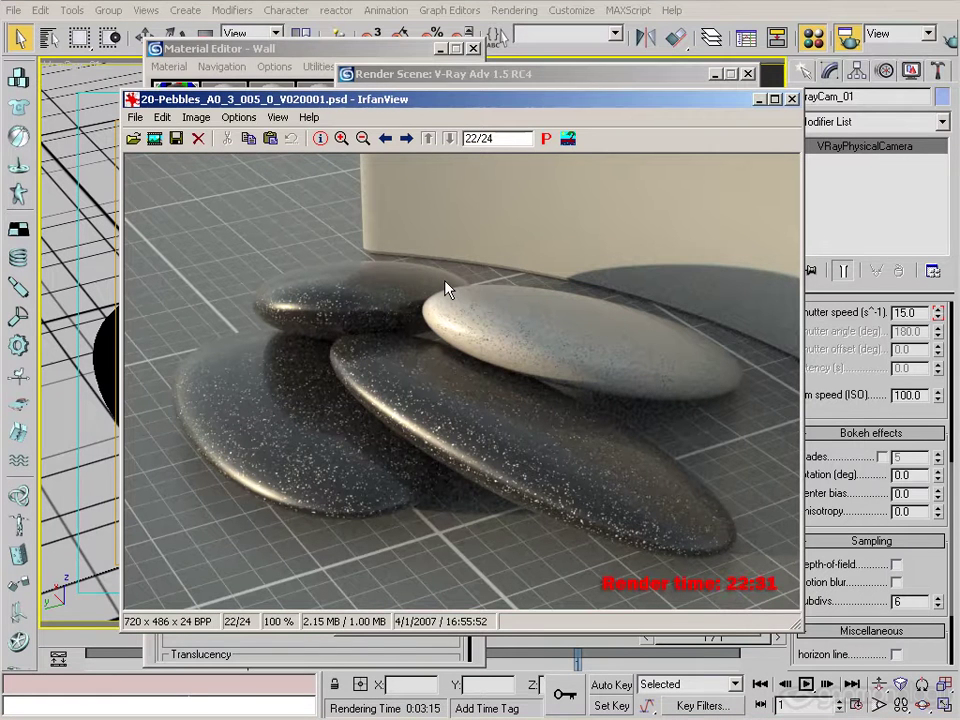
pyautogui.scroll(1, 311, 414)
pyautogui.scroll(-1, 315, 392)
pyautogui.scroll(1, 315, 387)
pyautogui.scroll(-1, 315, 388)
pyautogui.scroll(1, 315, 388)
pyautogui.scroll(-1, 272, 336)
pyautogui.scroll(1, 184, 216)
pyautogui.scroll(-1, 152, 235)
pyautogui.scroll(1, 264, 172)
pyautogui.scroll(-1, 350, 300)
pyautogui.scroll(1, 600, 520)
pyautogui.scroll(-1, 750, 597)
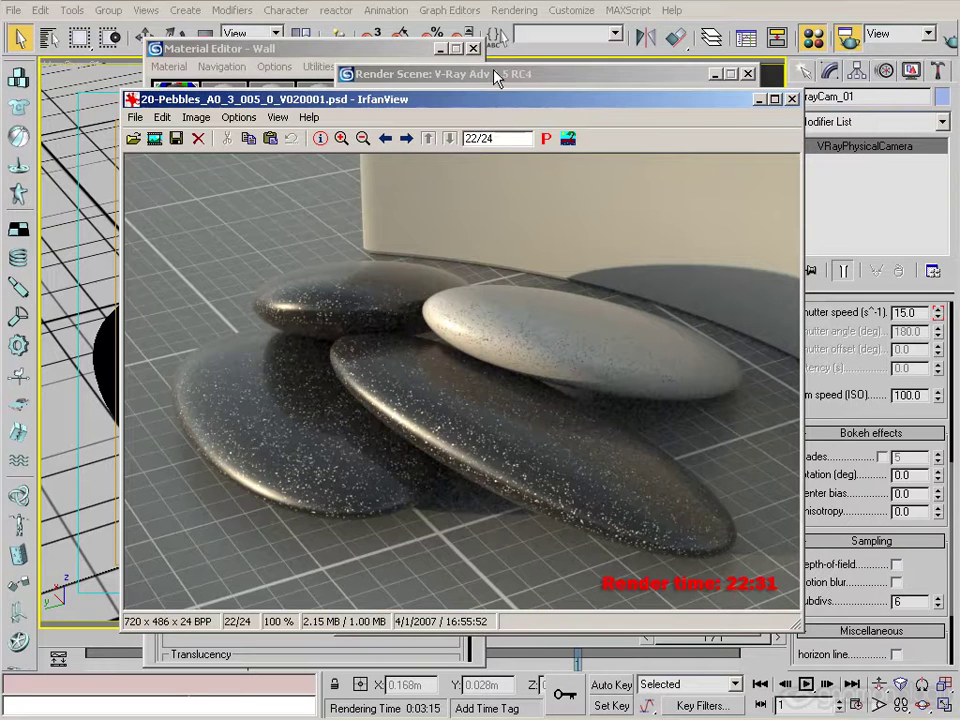
# Set the Adaptive subdivision color threshold to 0.02 and view the matching saved render 21-Pebbles in IrfanView.
pyautogui.click(497, 77)
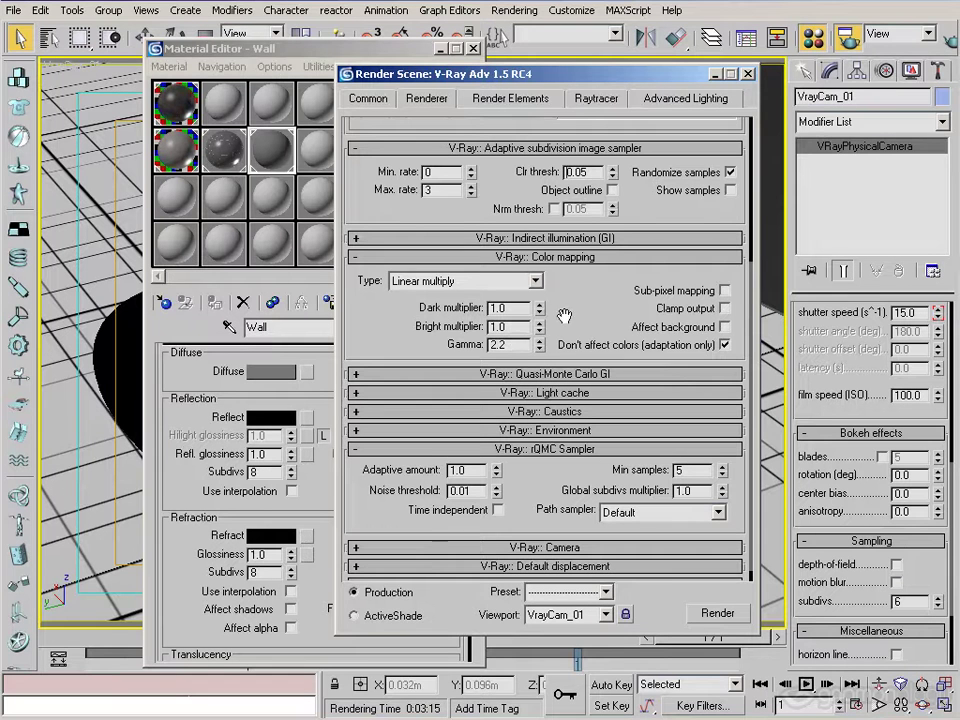
pyautogui.doubleClick(428, 190)
pyautogui.click(439, 187)
pyautogui.press('Tab')
pyautogui.write('0.02')
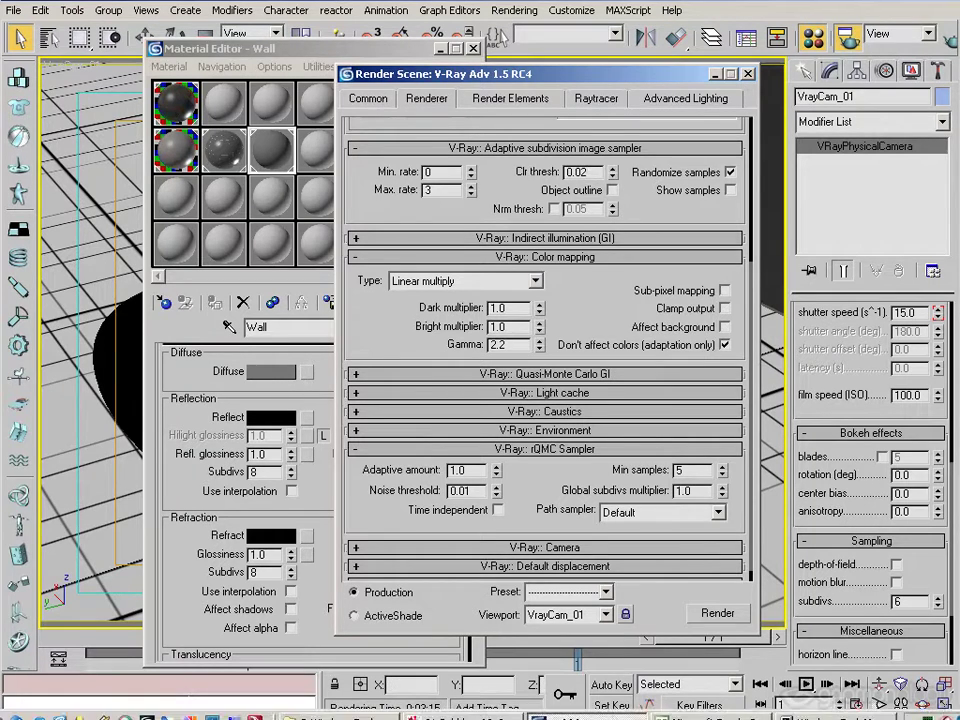
pyautogui.hotkey('alt', 'Tab')
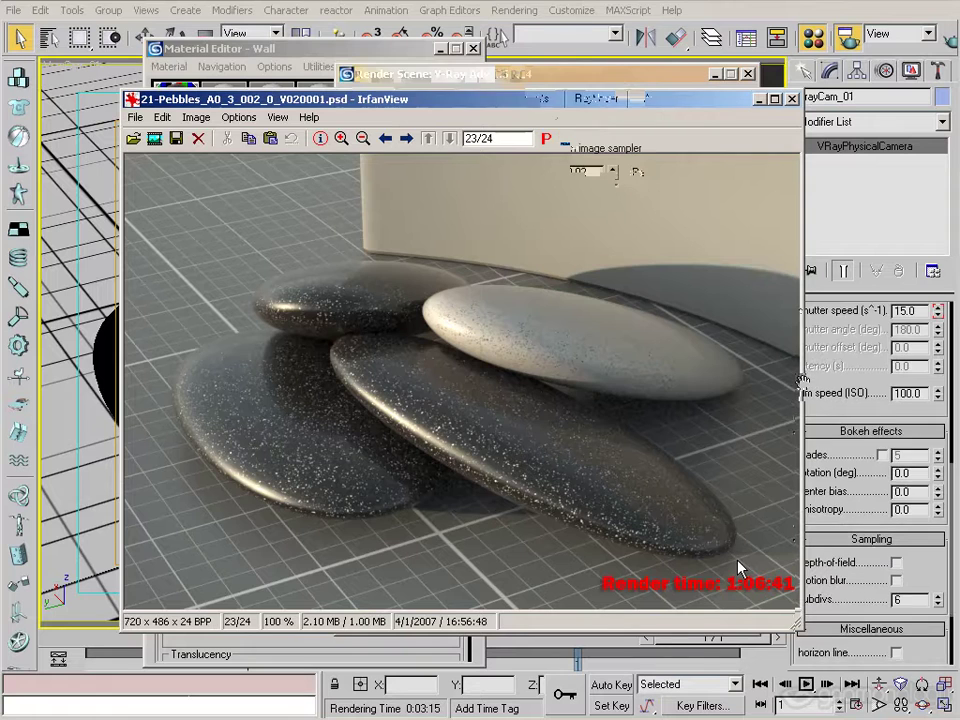
# Enable the camera's depth-of-field sampling and compare the saved renders 21-Pebbles and 22-Pebbles in IrfanView.
pyautogui.scroll(-3, 904, 505)
pyautogui.click(897, 472)
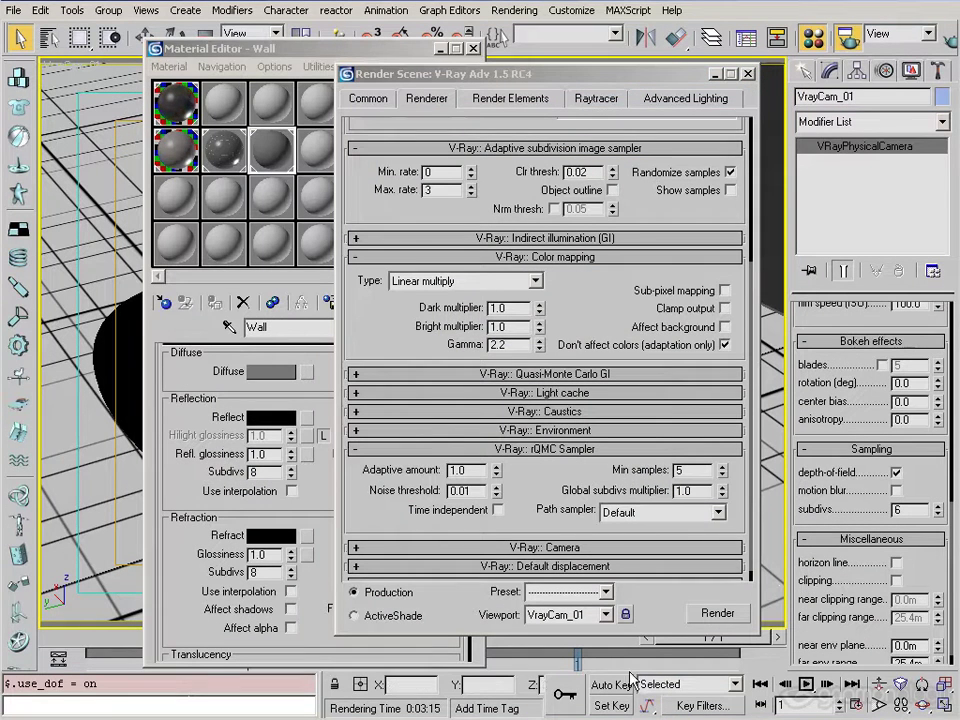
pyautogui.moveTo(624, 716)
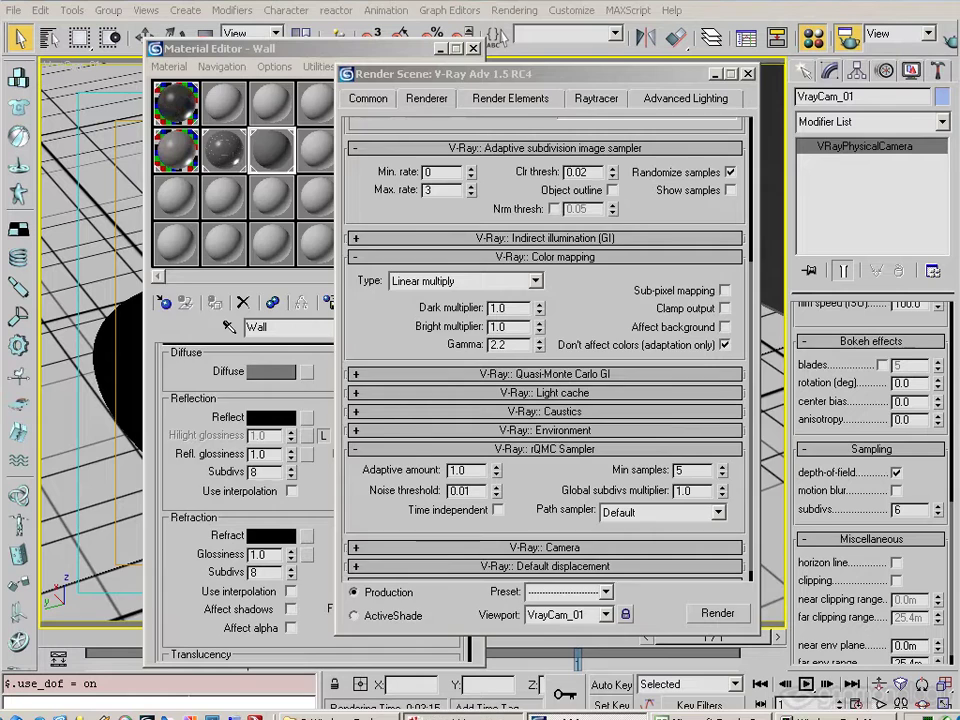
pyautogui.click(445, 716)
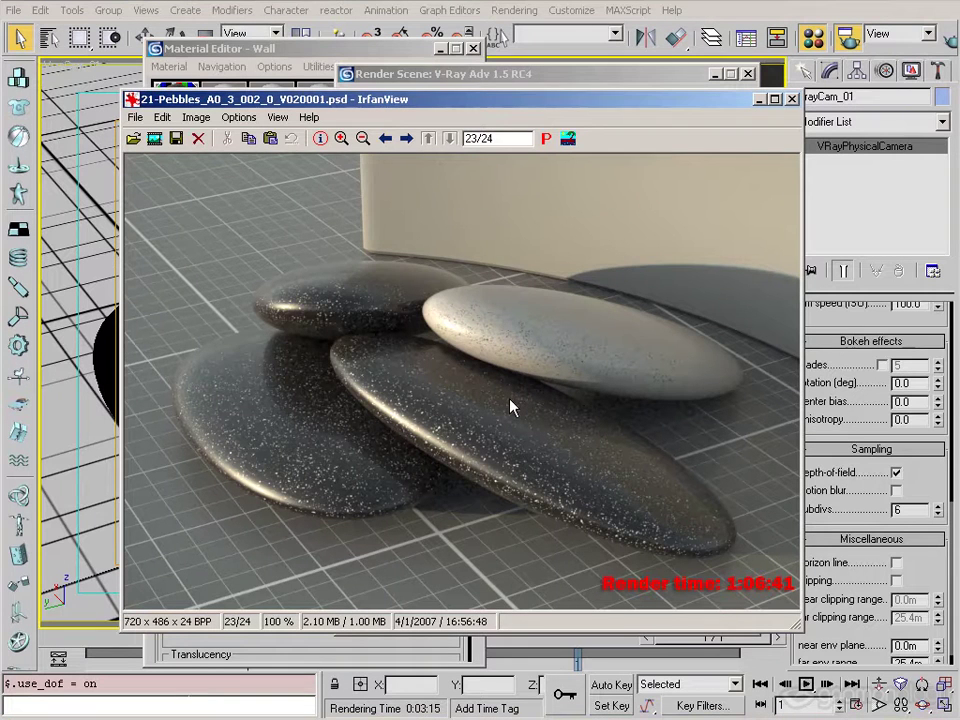
pyautogui.press('Right')
pyautogui.press('Left')
pyautogui.press('Right')
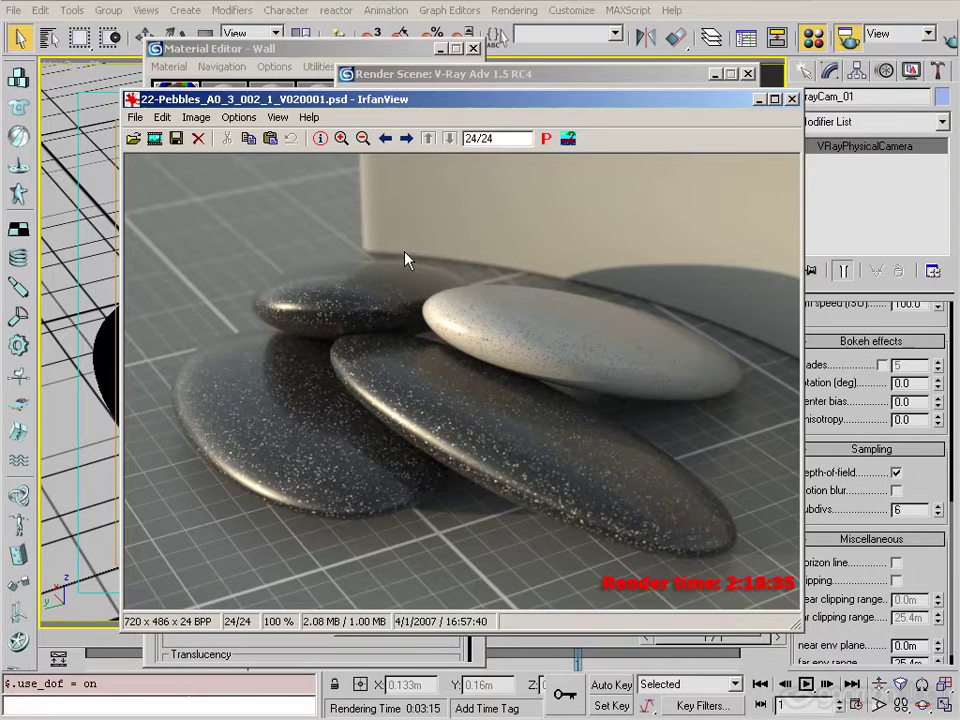
pyautogui.press('BackSpace')
pyautogui.press('space')
pyautogui.press('space')
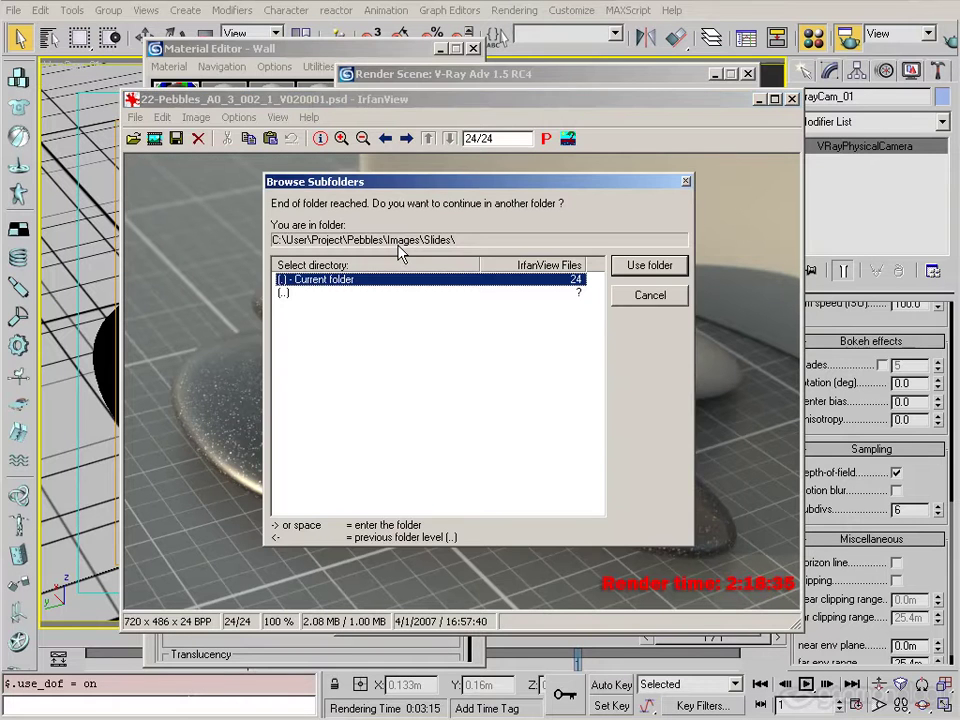
pyautogui.click(652, 299)
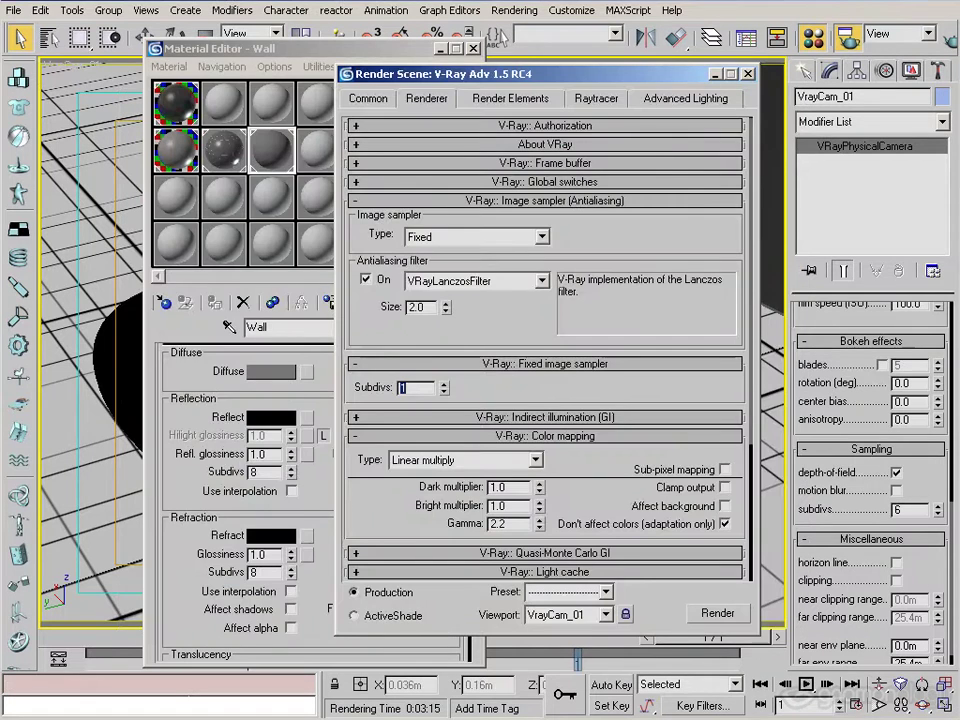
# Select VRayLight01 and review the sampling settings of the rQMC Sampler, camera, light and Wall material.
pyautogui.moveTo(386, 525); pyautogui.dragTo(389, 326)
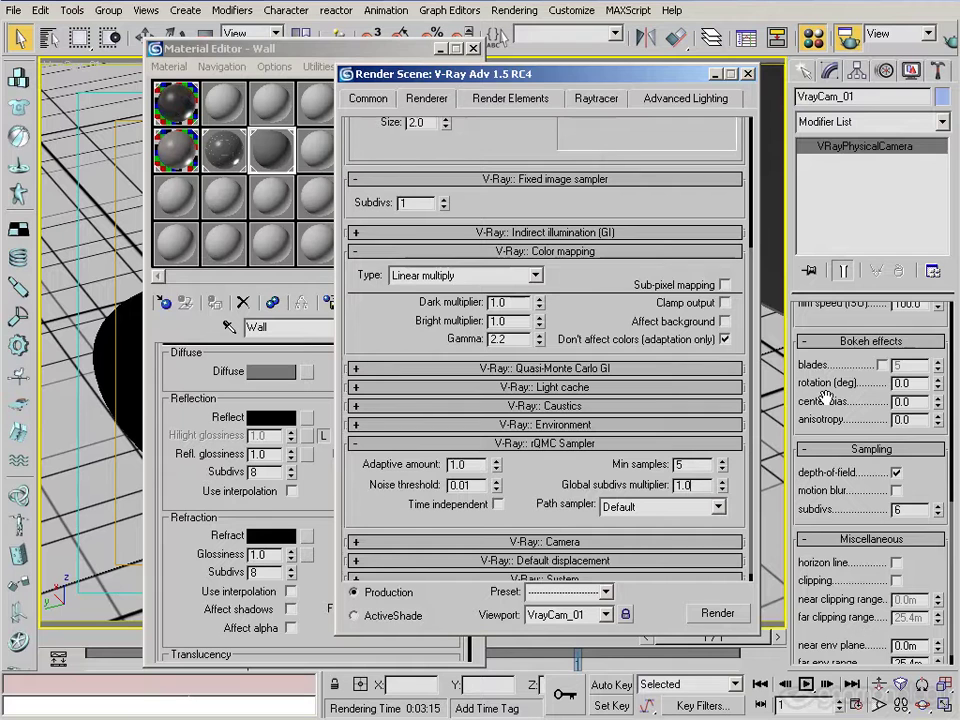
pyautogui.moveTo(827, 398); pyautogui.dragTo(866, 383)
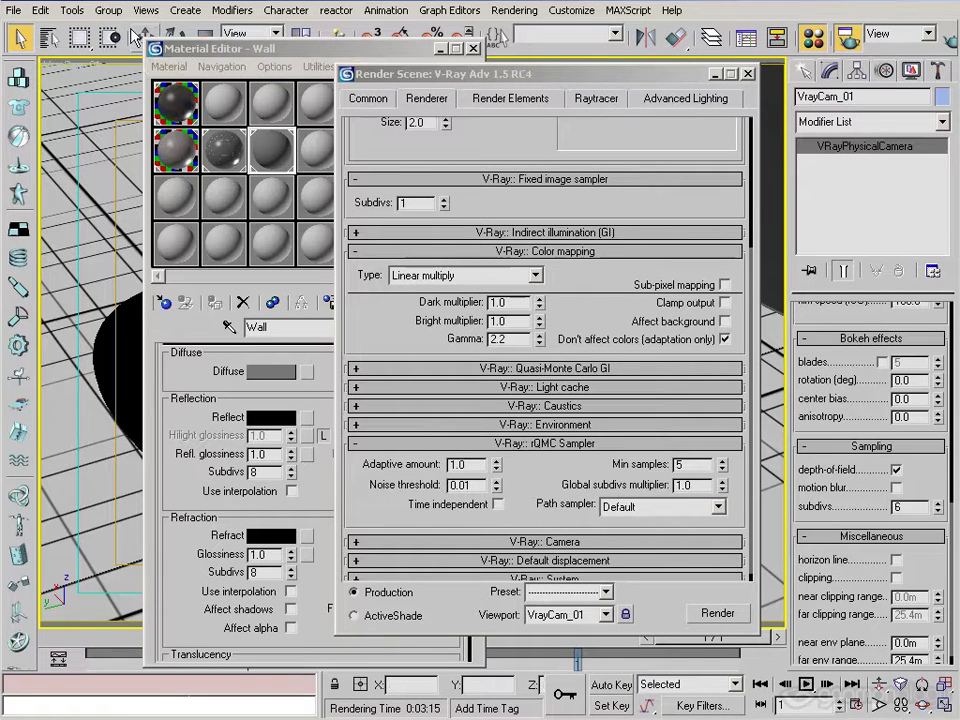
pyautogui.click(48, 37)
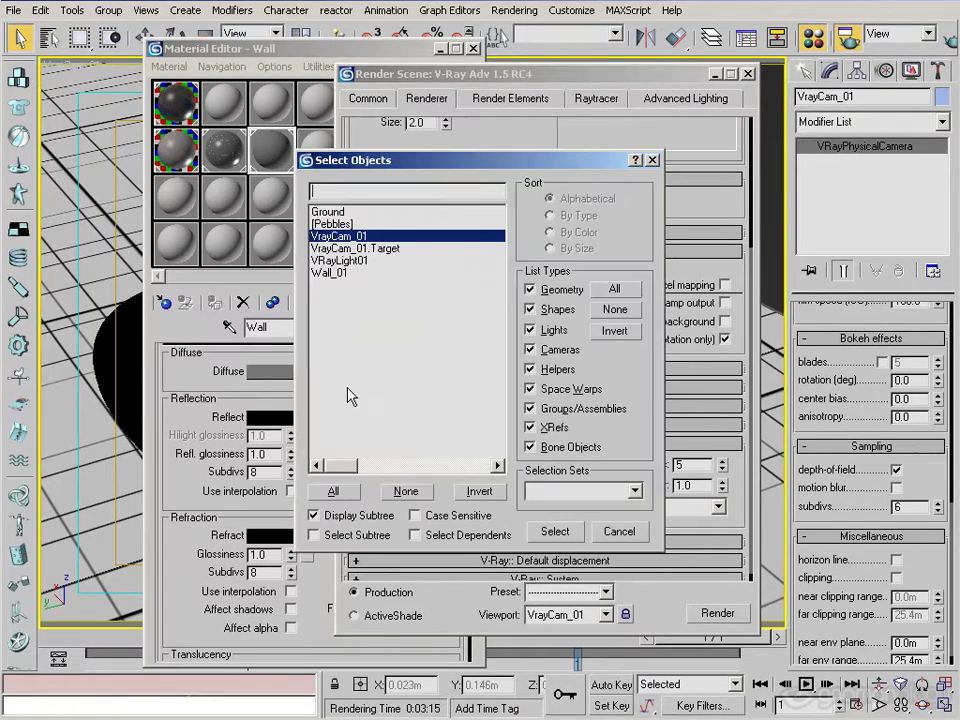
pyautogui.doubleClick(358, 258)
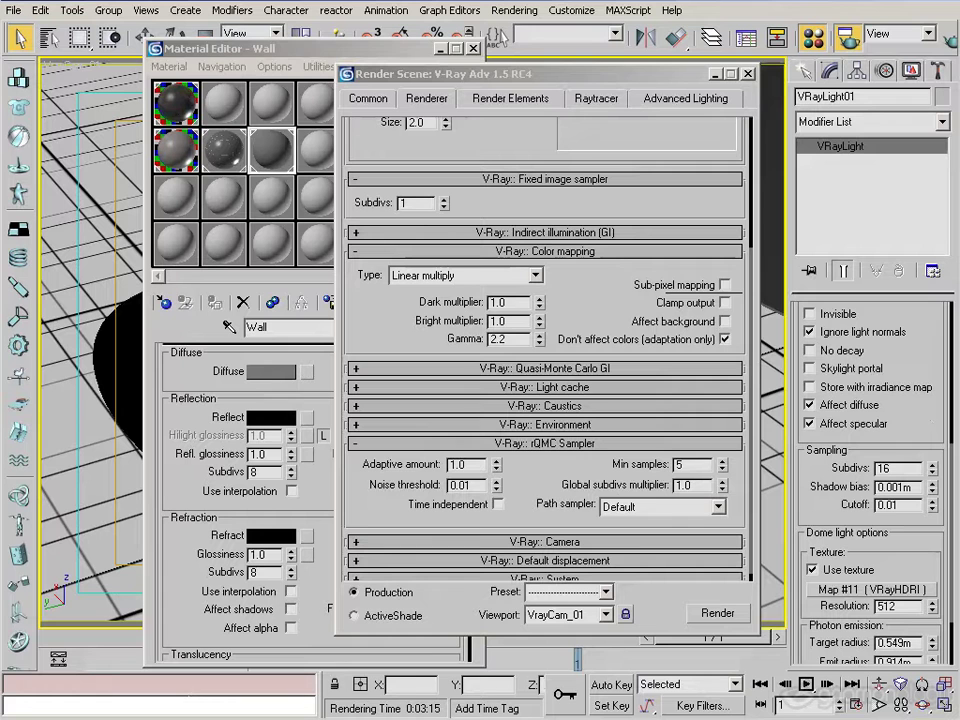
pyautogui.click(716, 78)
pyautogui.click(716, 74)
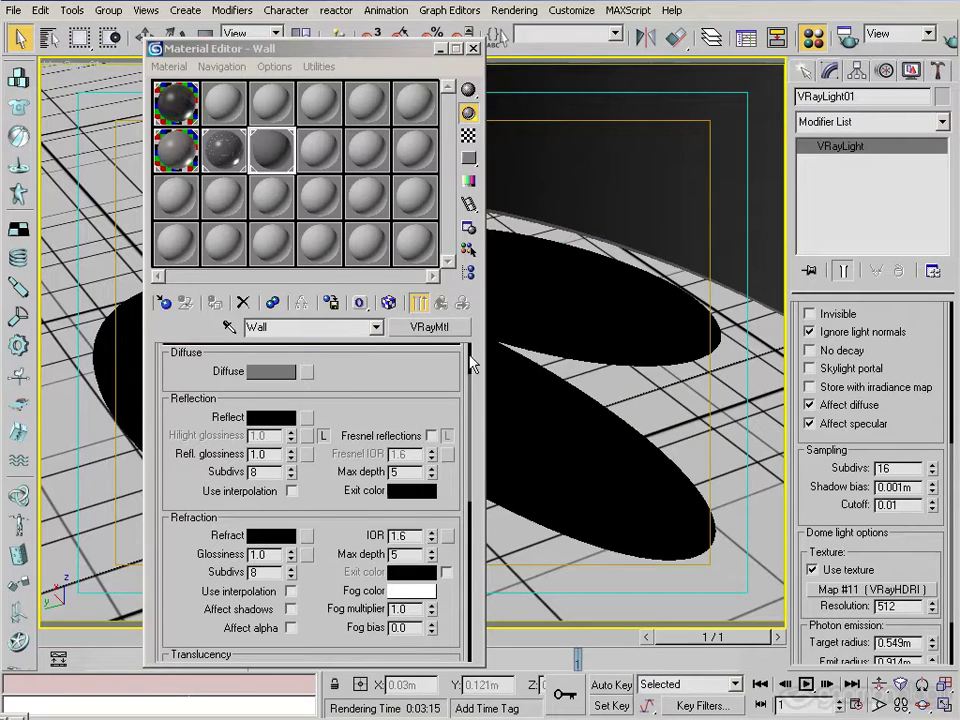
pyautogui.click(813, 39)
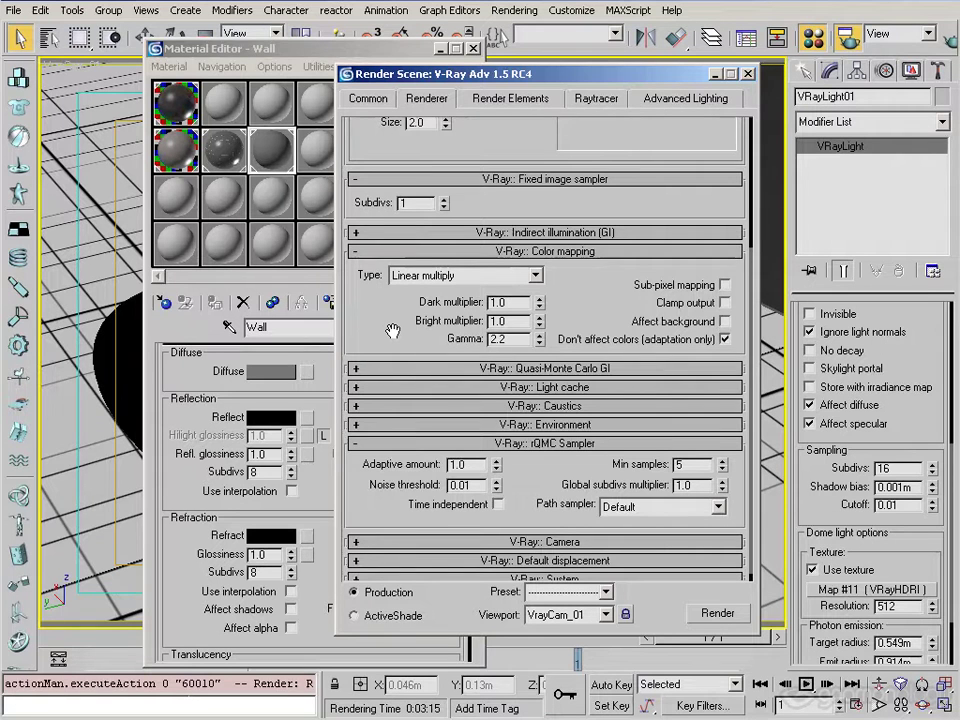
# Set the Fixed image sampler's subdivs to 2.
pyautogui.moveTo(392, 331); pyautogui.dragTo(422, 407)
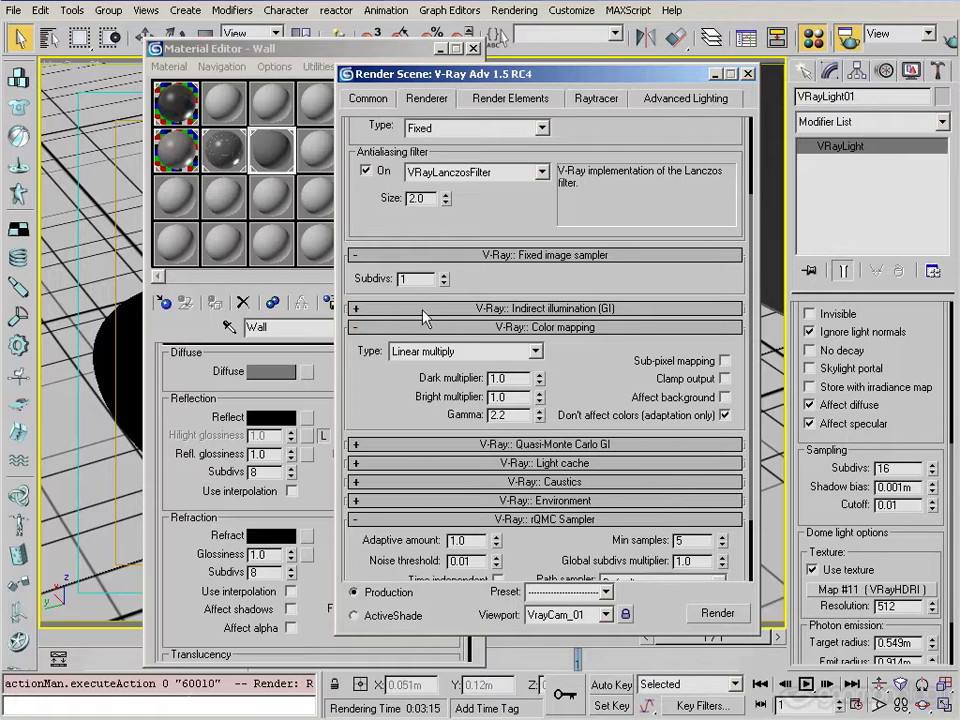
pyautogui.doubleClick(410, 279)
pyautogui.write('2')
# Switch the image sampler type to Adaptive QMC, expand its settings, and review the max subdivs and color threshold.
pyautogui.click(465, 129)
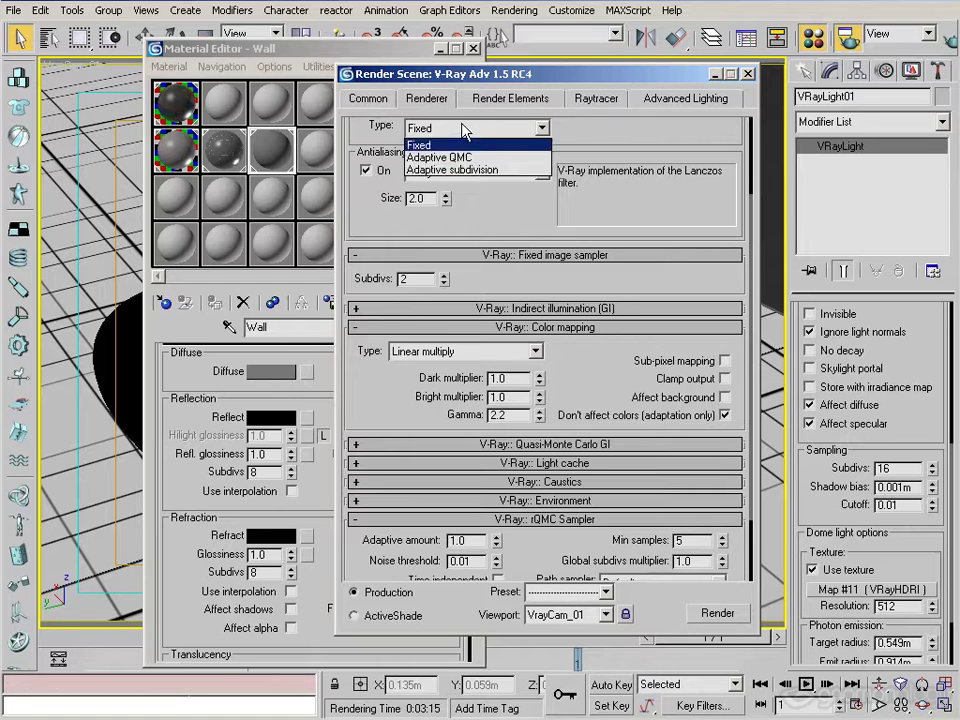
pyautogui.click(452, 157)
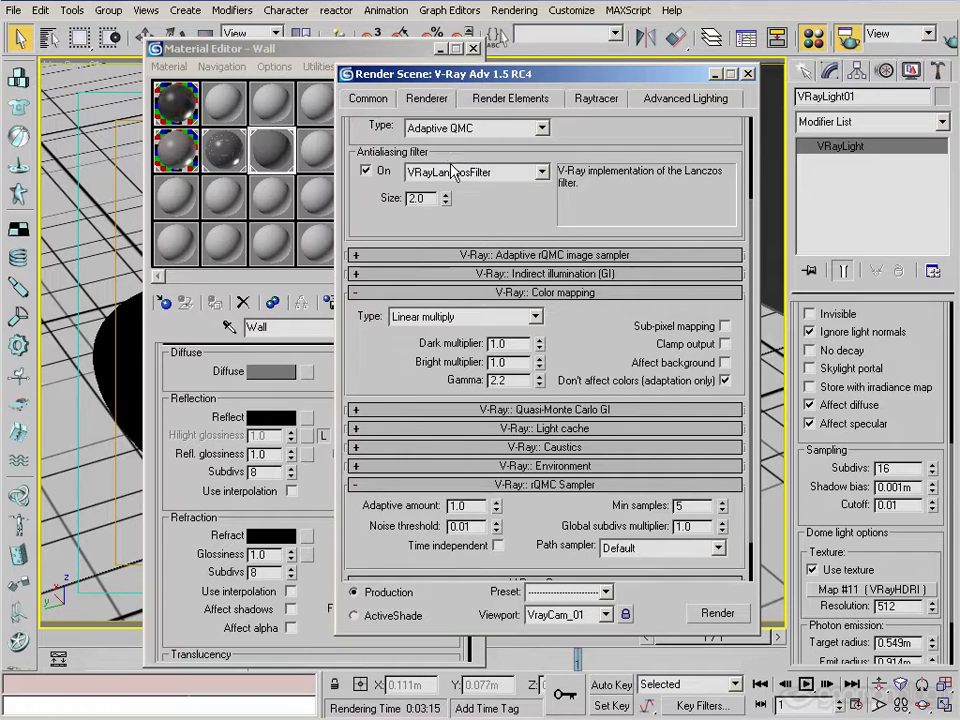
pyautogui.click(480, 254)
pyautogui.doubleClick(432, 298)
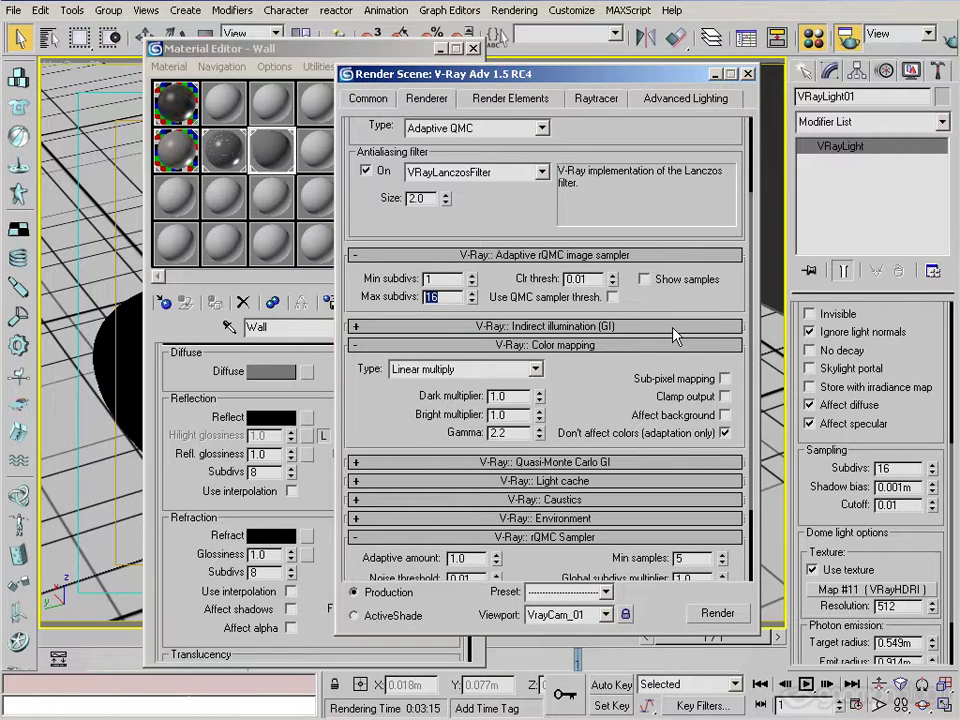
pyautogui.click(596, 279)
pyautogui.press('Tab')
pyautogui.click(598, 281)
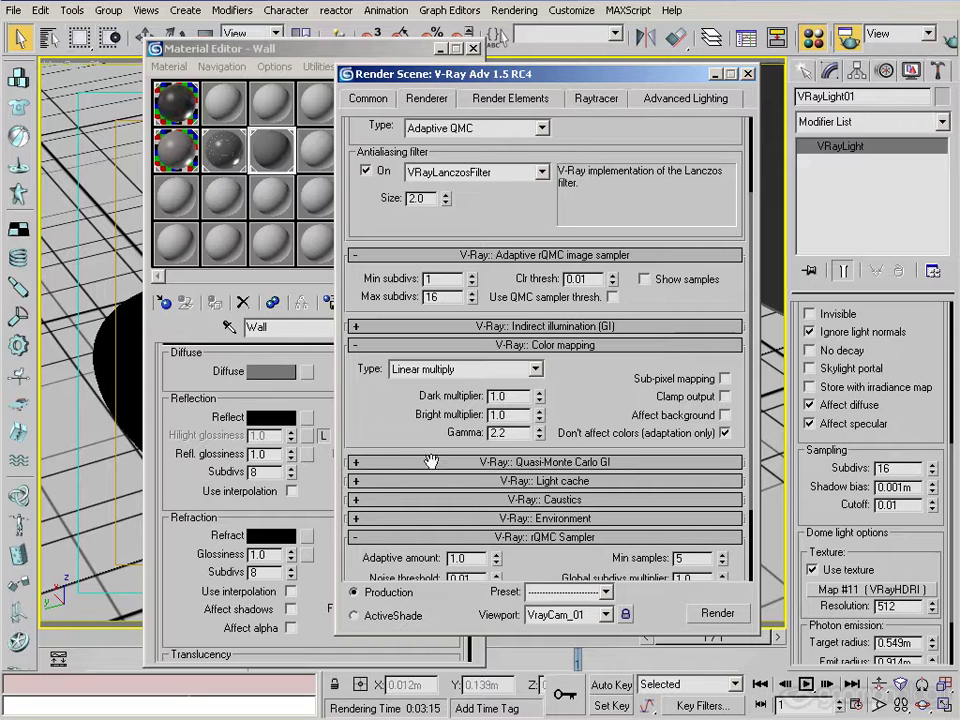
# Try a max subdivs of 8 for the Adaptive rQMC image sampler and restore it to 16.
pyautogui.doubleClick(430, 297)
pyautogui.write('8')
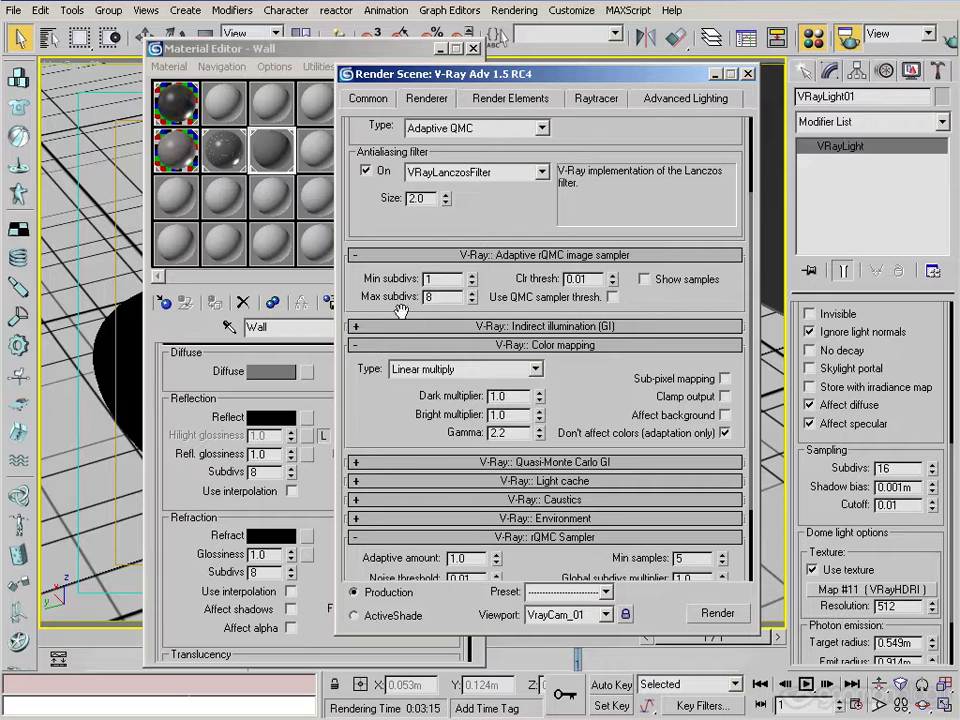
pyautogui.press('BackSpace')
pyautogui.write('16')
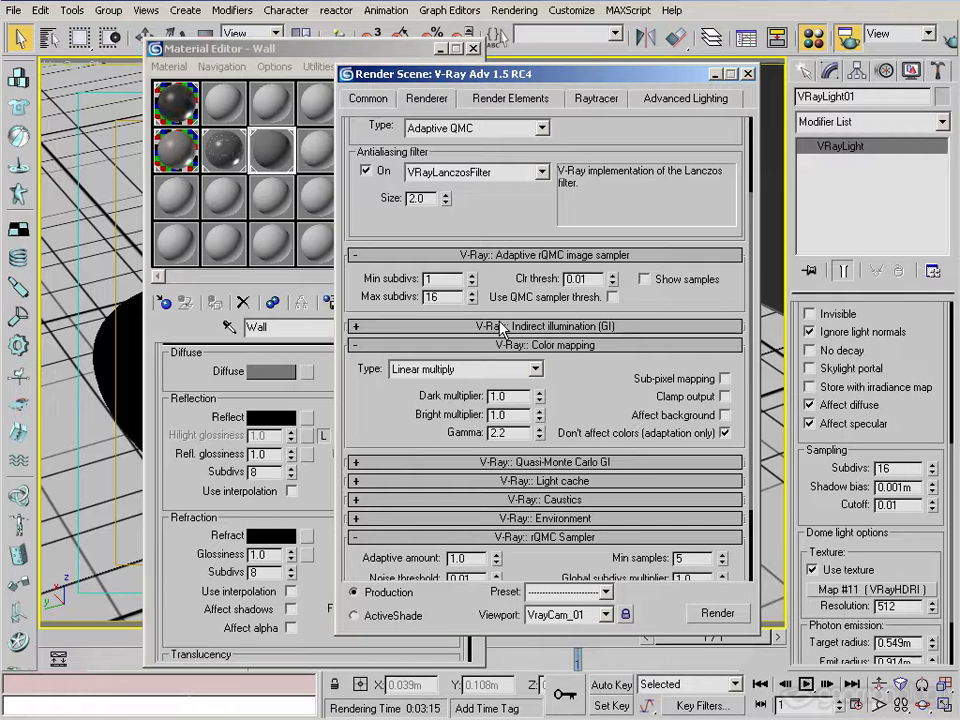
# Lower the rQMC Sampler's global subdivs multiplier to 0.1 and further to 0.01.
pyautogui.scroll(-3, 655, 415)
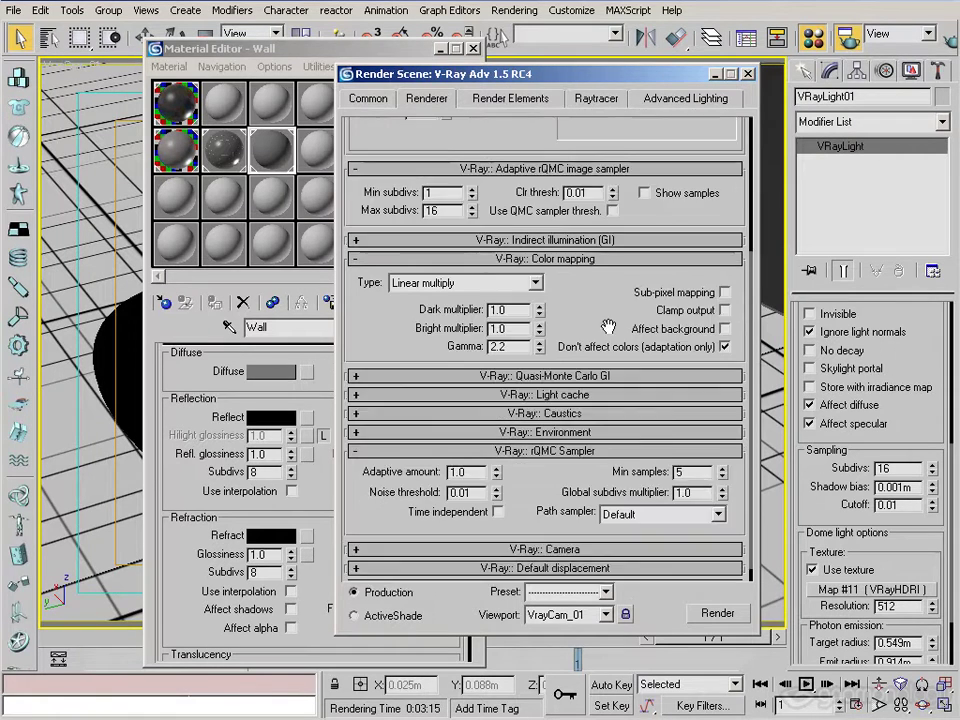
pyautogui.doubleClick(688, 496)
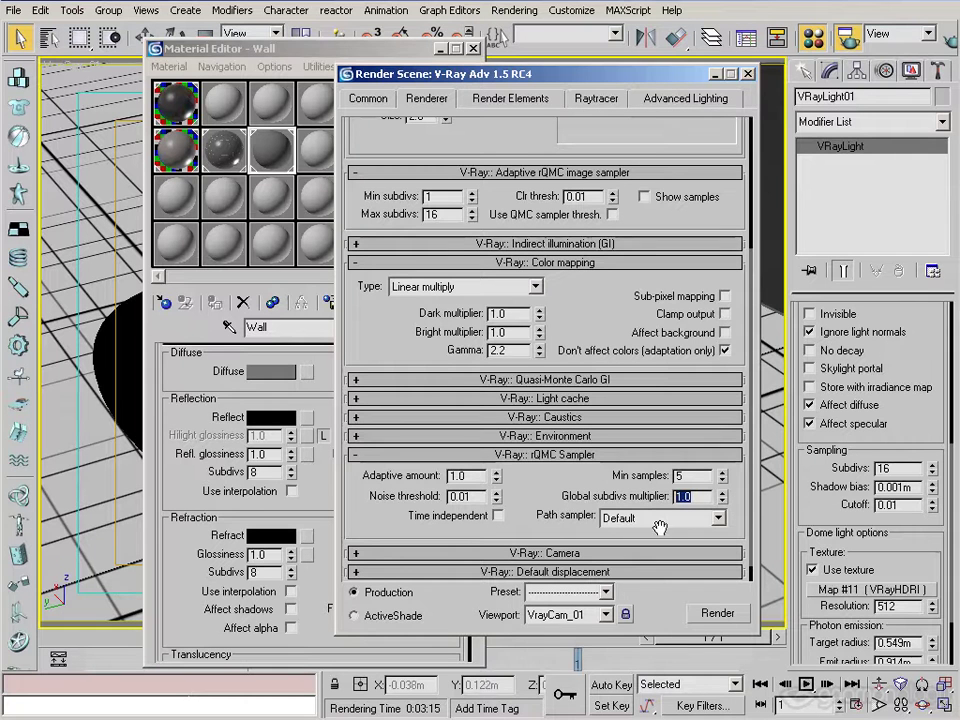
pyautogui.write('0.1')
pyautogui.press('Return')
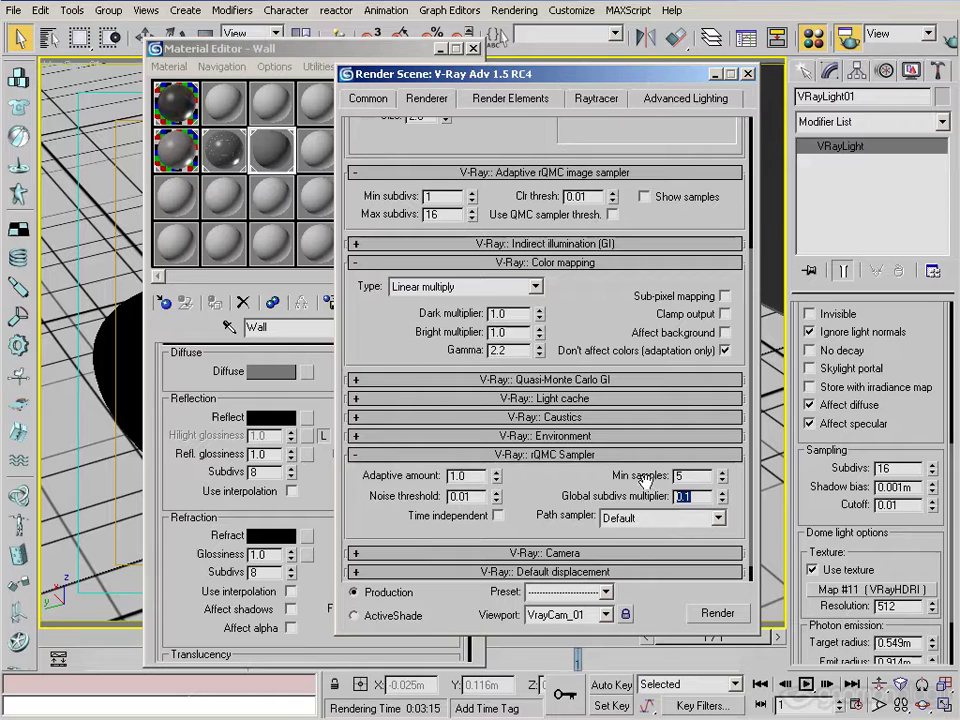
pyautogui.write('0.01')
pyautogui.press('Return')
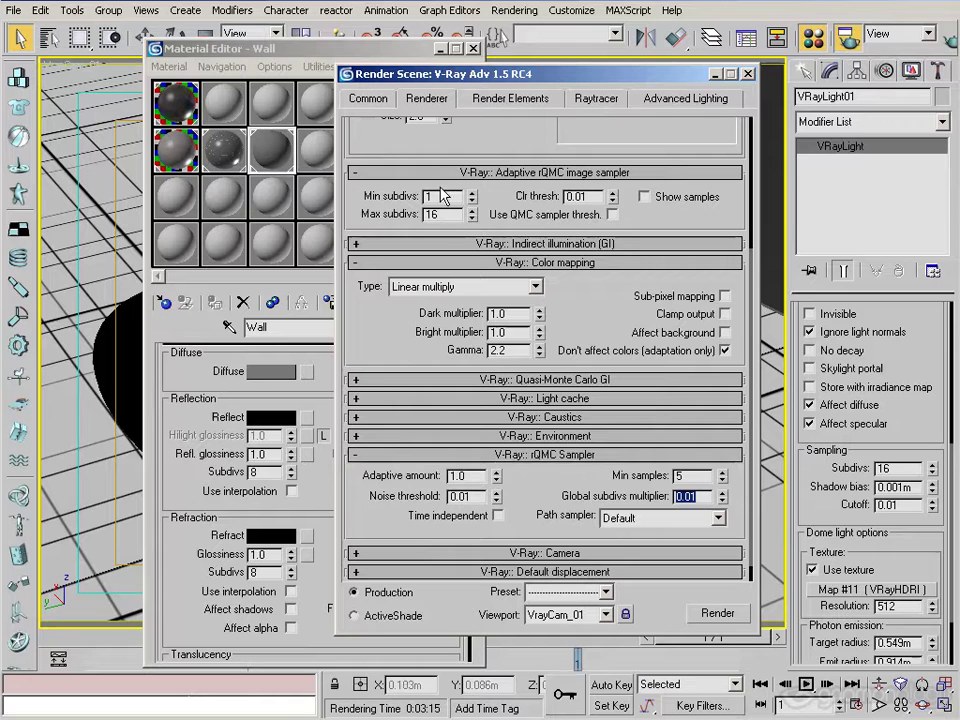
# Check VRayLight01's sampling subdivs and set the rQMC Sampler's global subdivs multiplier back to 1.0.
pyautogui.doubleClick(906, 467)
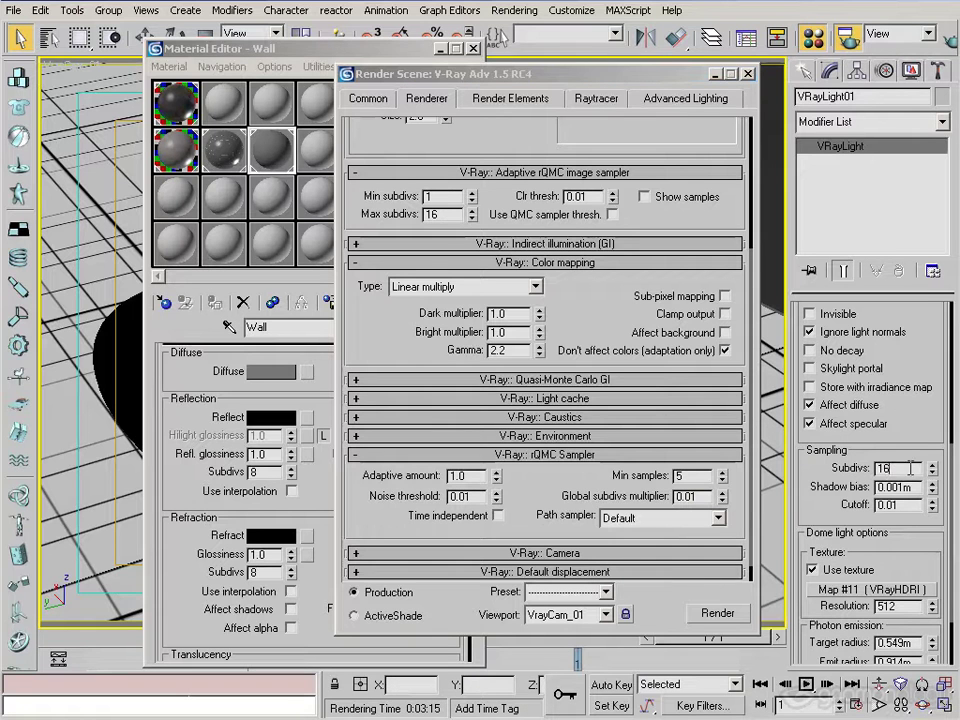
pyautogui.doubleClick(698, 496)
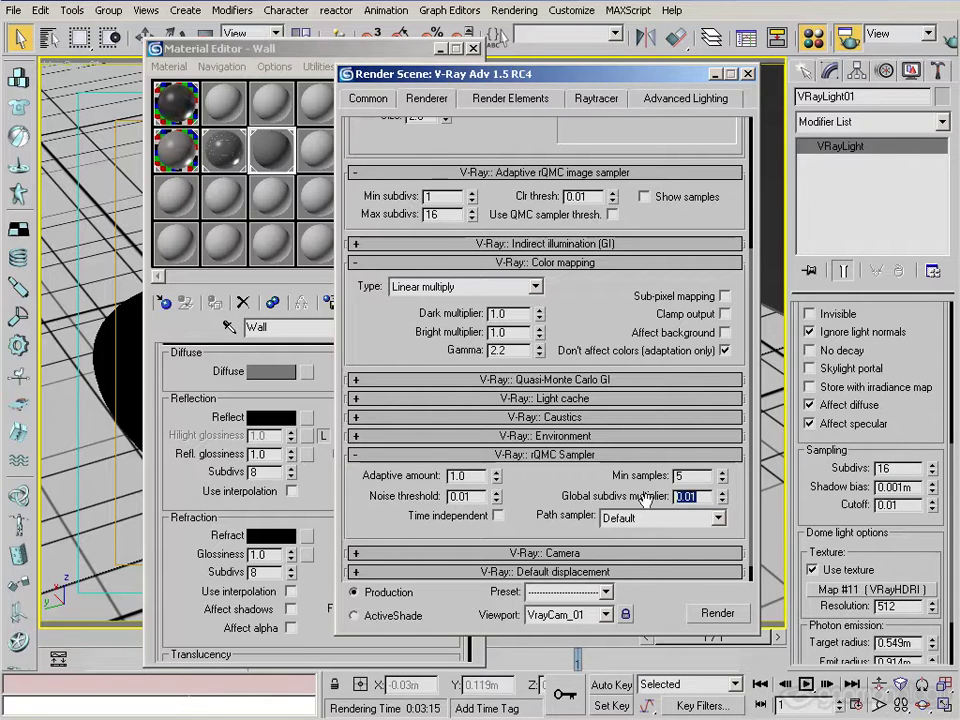
pyautogui.press('BackSpace')
pyautogui.write('1.0')
pyautogui.press('Return')
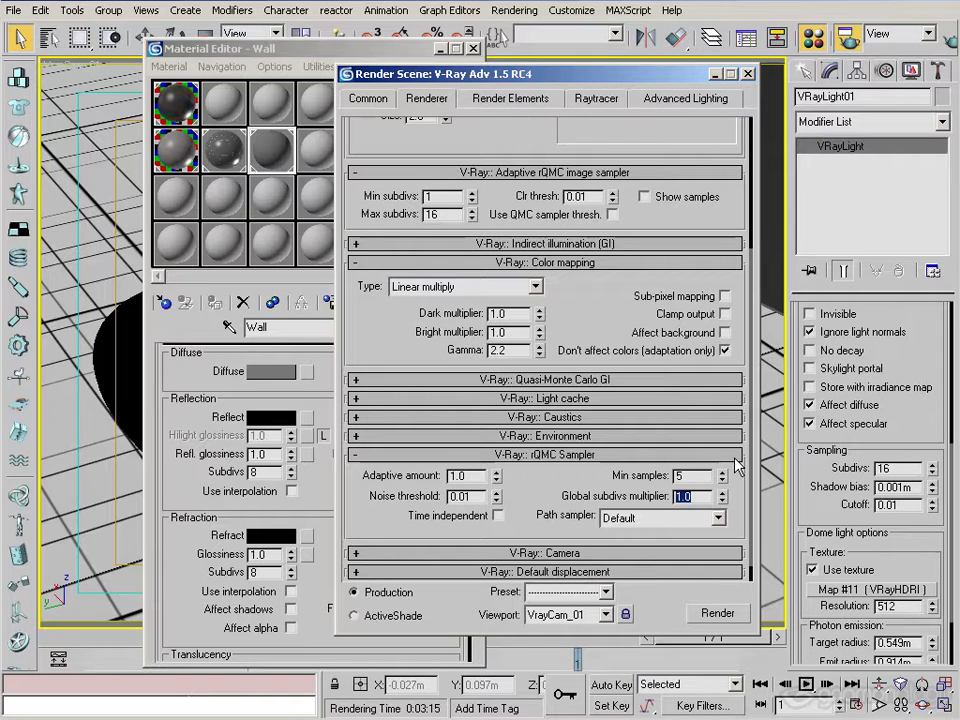
# Try a max subdivs of 4 for the Adaptive rQMC image sampler and return it to 16.
pyautogui.scroll(1, 441, 202)
pyautogui.doubleClick(440, 221)
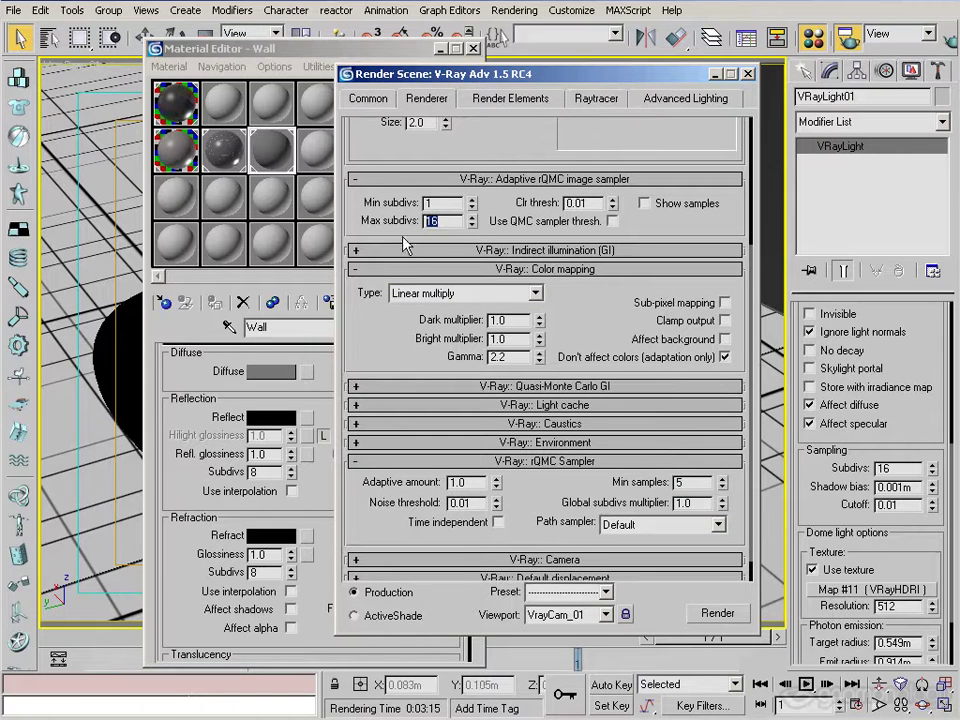
pyautogui.write('4')
pyautogui.press('BackSpace')
pyautogui.write('1')
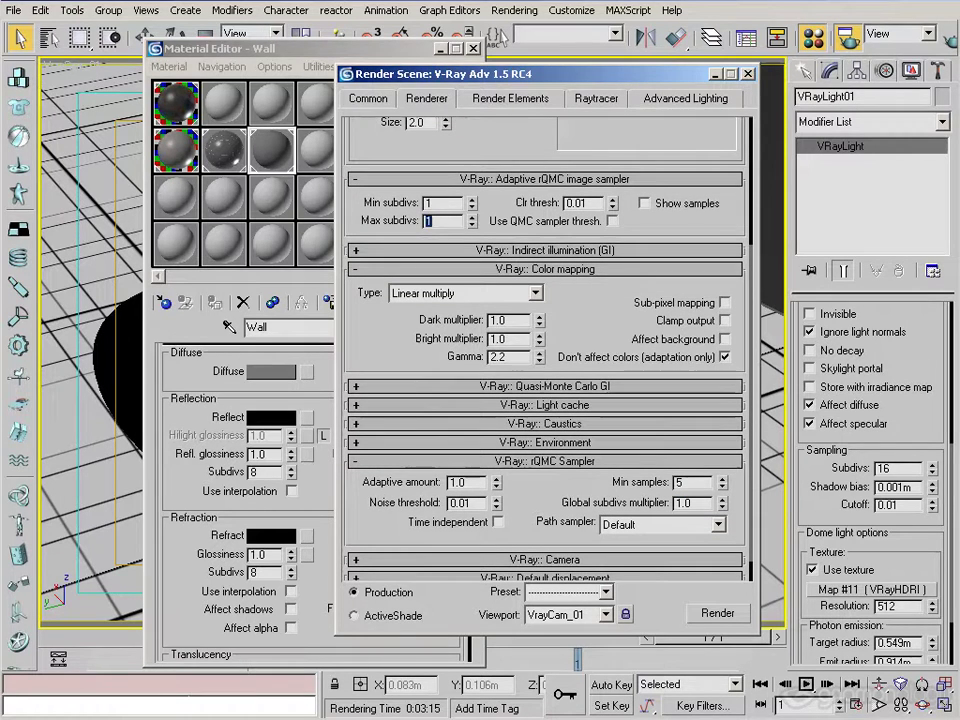
pyautogui.write('6')
pyautogui.press('Return')
# Review the rQMC adaptive amount and the image sampler's max subdivs, and view the saved 22-Pebbles render in IrfanView.
pyautogui.doubleClick(470, 482)
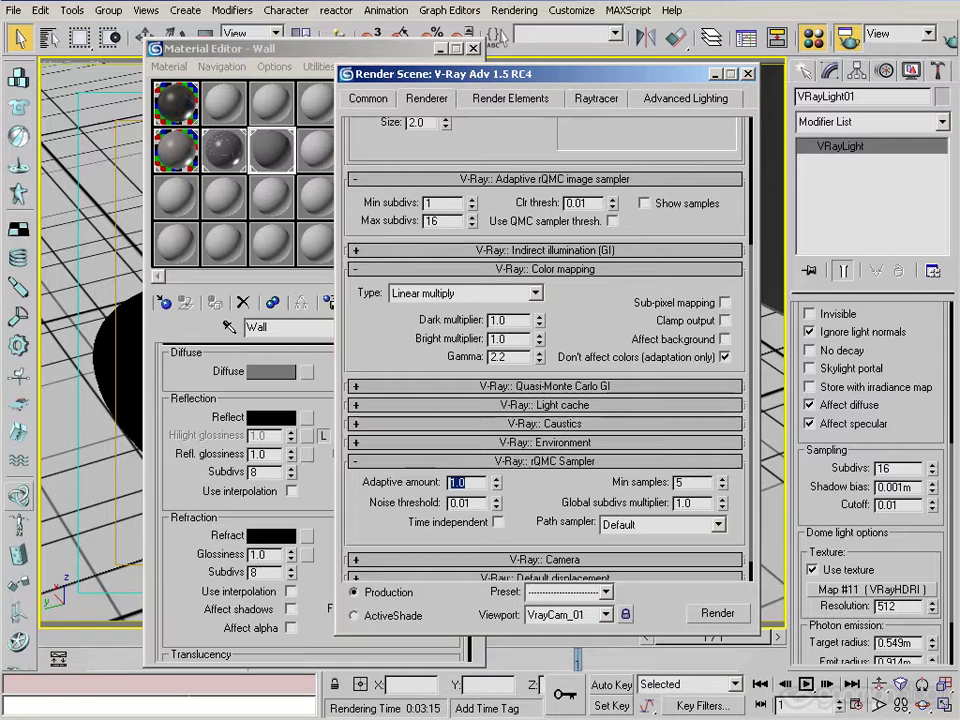
pyautogui.scroll(2, 610, 376)
pyautogui.moveTo(610, 376); pyautogui.dragTo(610, 375)
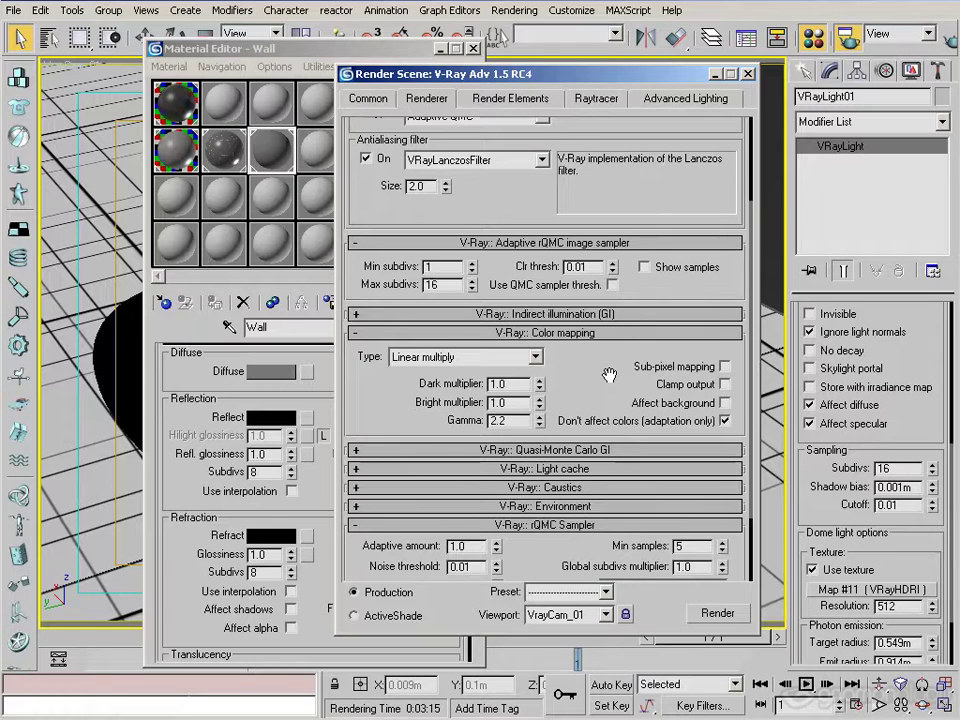
pyautogui.doubleClick(440, 286)
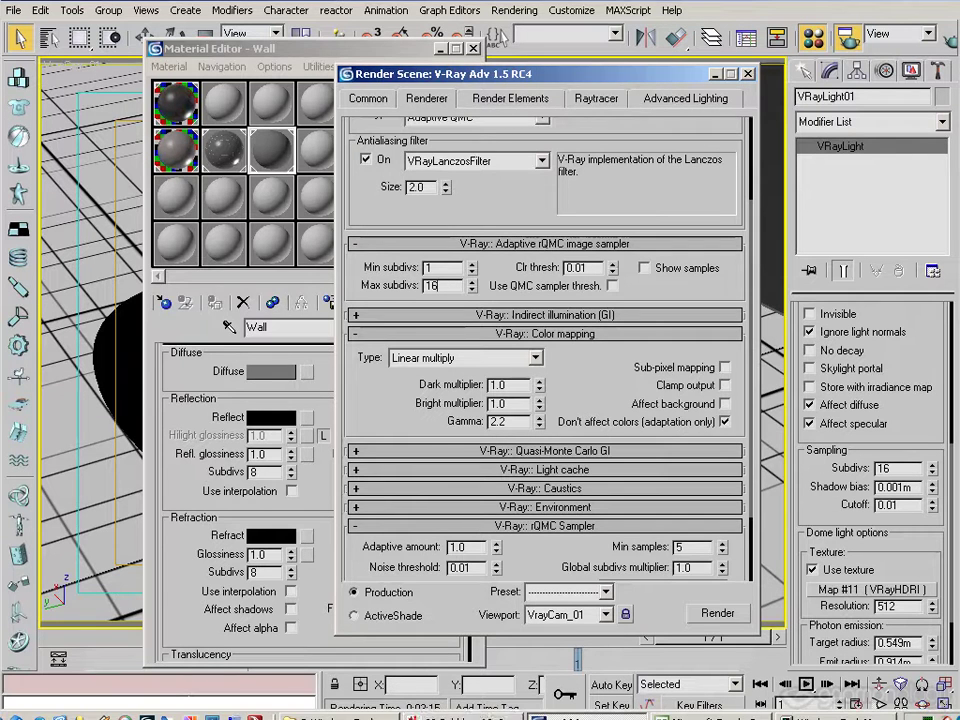
pyautogui.click(470, 716)
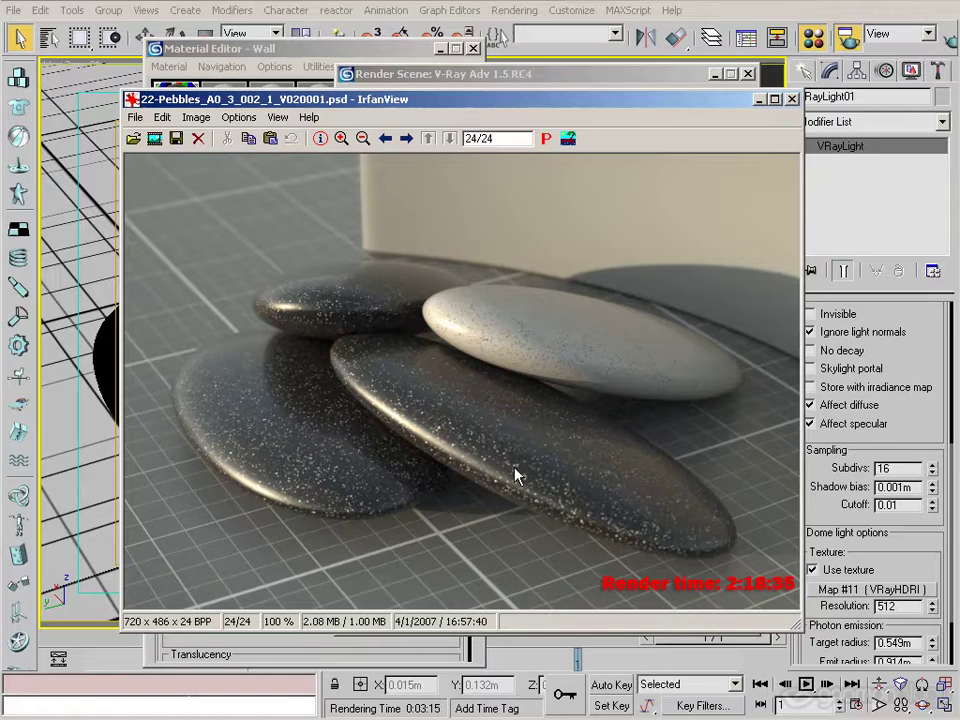
pyautogui.click(759, 100)
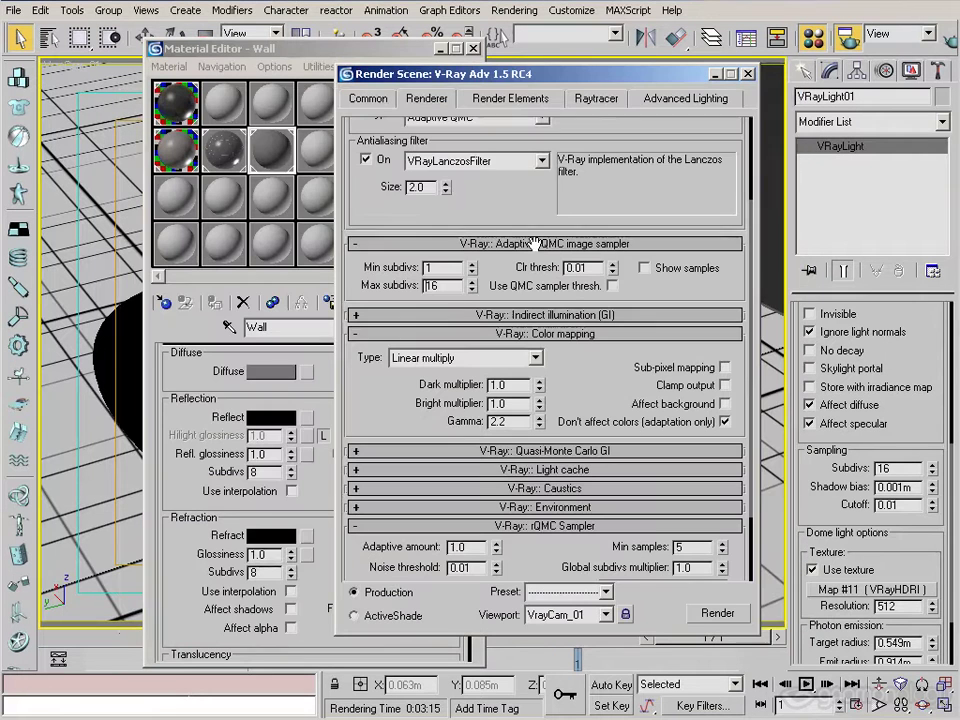
# Set the Adaptive rQMC image sampler's max subdivs to 25 and its color threshold to 0.005.
pyautogui.doubleClick(452, 286)
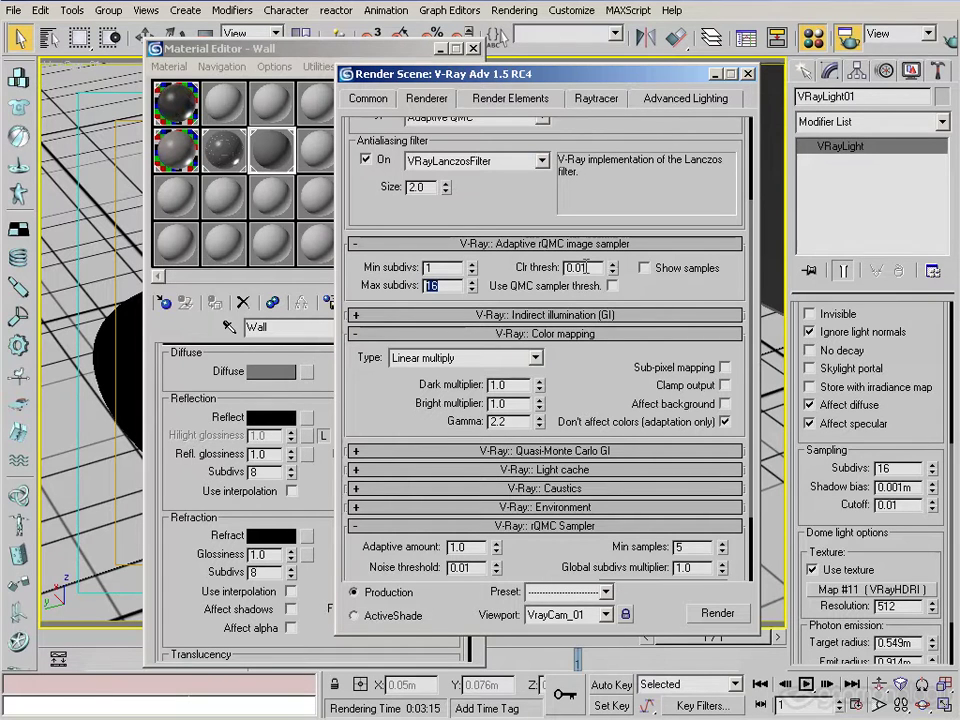
pyautogui.click(452, 285)
pyautogui.doubleClick(452, 285)
pyautogui.write('25')
pyautogui.doubleClick(586, 272)
pyautogui.write('0.005')
# Try max subdivs of 50 and 80 for the Adaptive rQMC image sampler and set it to 16.
pyautogui.doubleClick(434, 285)
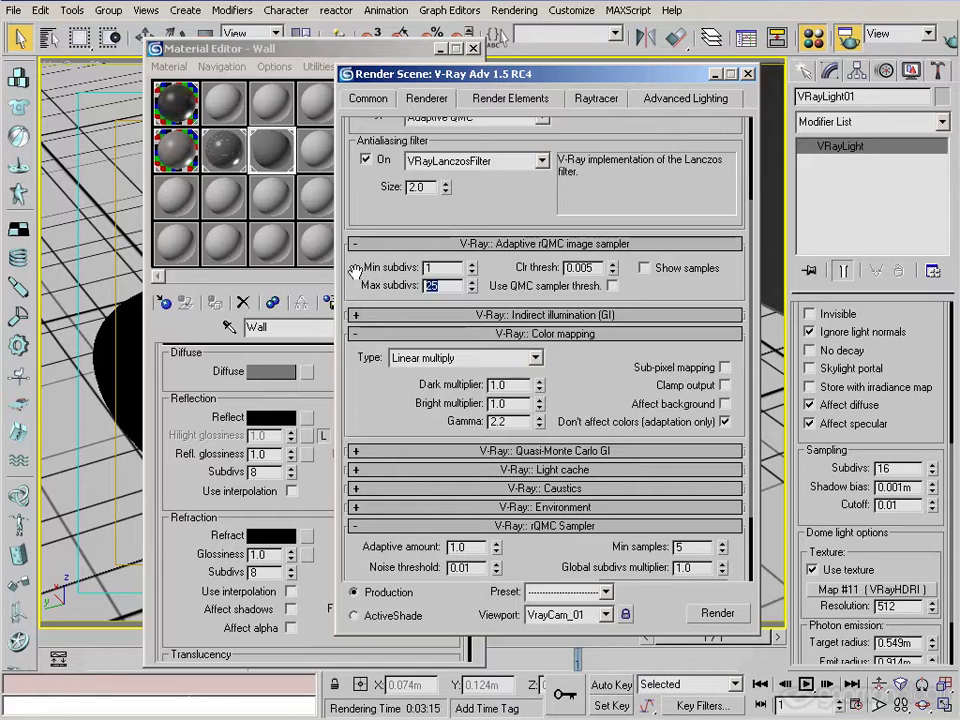
pyautogui.write('50')
pyautogui.press('BackSpace')
pyautogui.press('BackSpace')
pyautogui.write('80')
pyautogui.press('BackSpace')
pyautogui.press('BackSpace')
pyautogui.write('16')
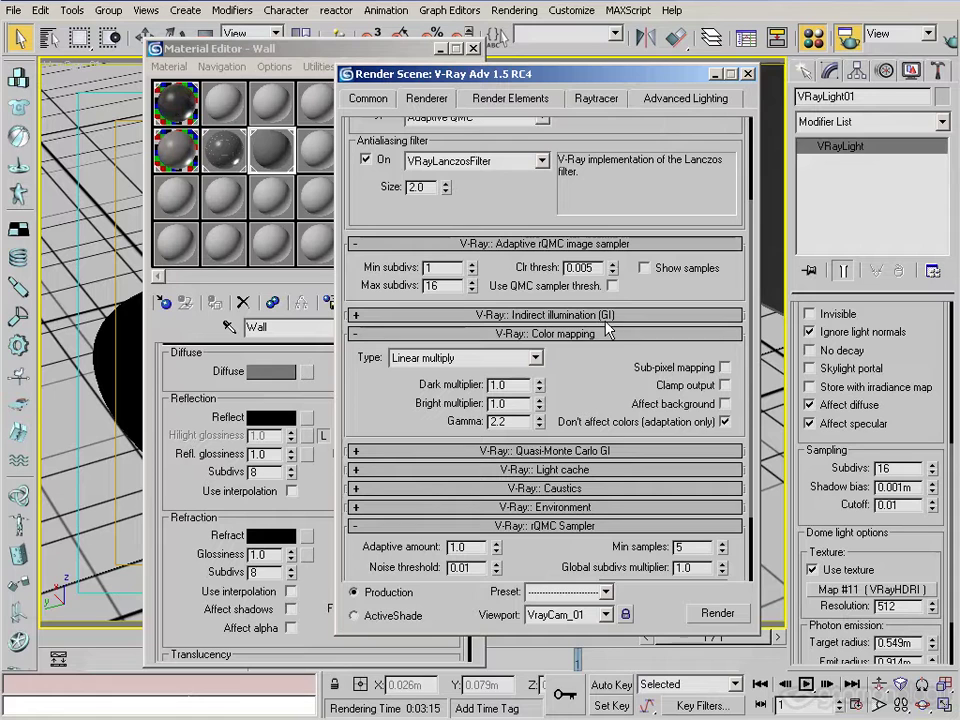
# Set the Adaptive rQMC image sampler's color threshold to 0.001.
pyautogui.click(598, 266)
pyautogui.press('BackSpace')
pyautogui.press('BackSpace')
pyautogui.write('1')
pyautogui.press('Return')
pyautogui.click(599, 266)
pyautogui.write('0')
pyautogui.press('Return')
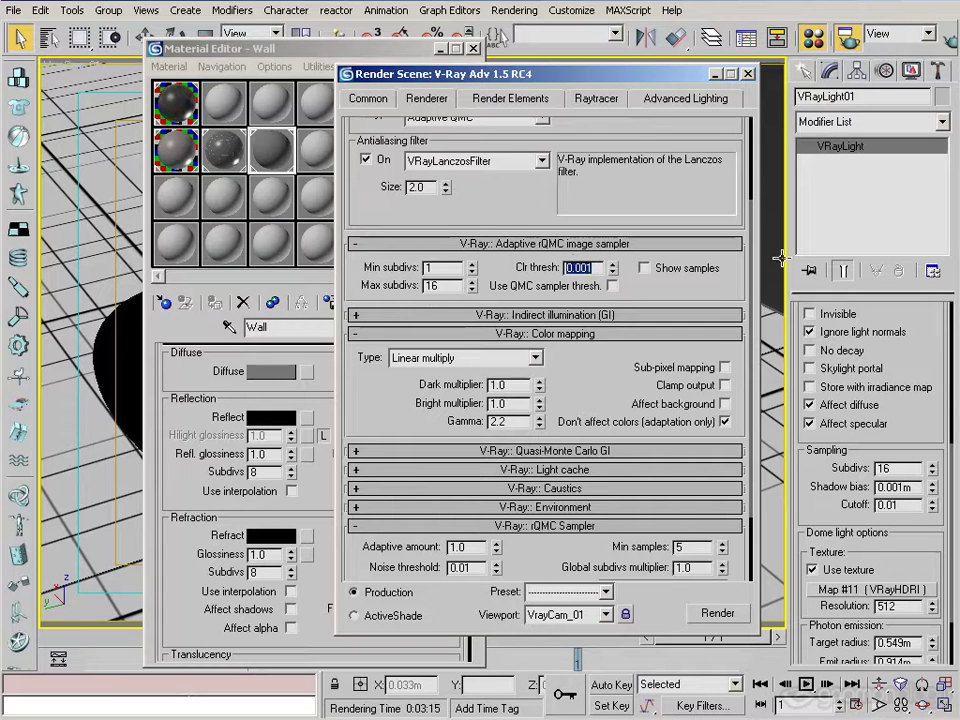
pyautogui.click(598, 268)
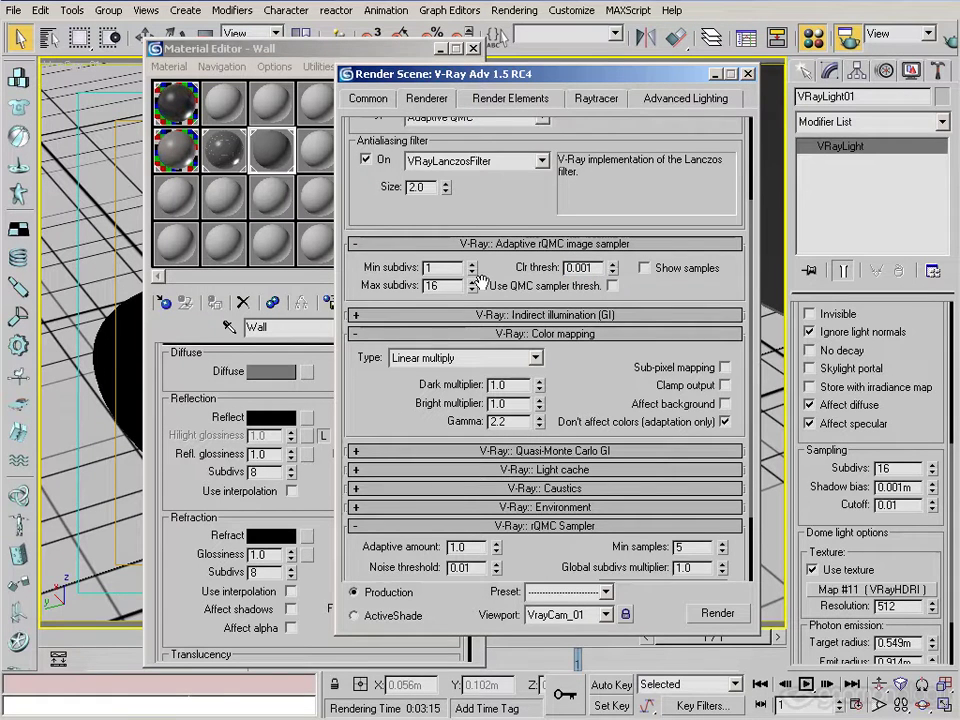
# Set the Adaptive rQMC image sampler's max subdivs to 25.
pyautogui.doubleClick(440, 286)
pyautogui.write('25')
pyautogui.press('Return')
# Switch the image sampler type to Adaptive subdivision and back to Adaptive QMC, and show the Adaptive rQMC sampler settings.
pyautogui.scroll(3, 512, 215)
pyautogui.click(500, 234)
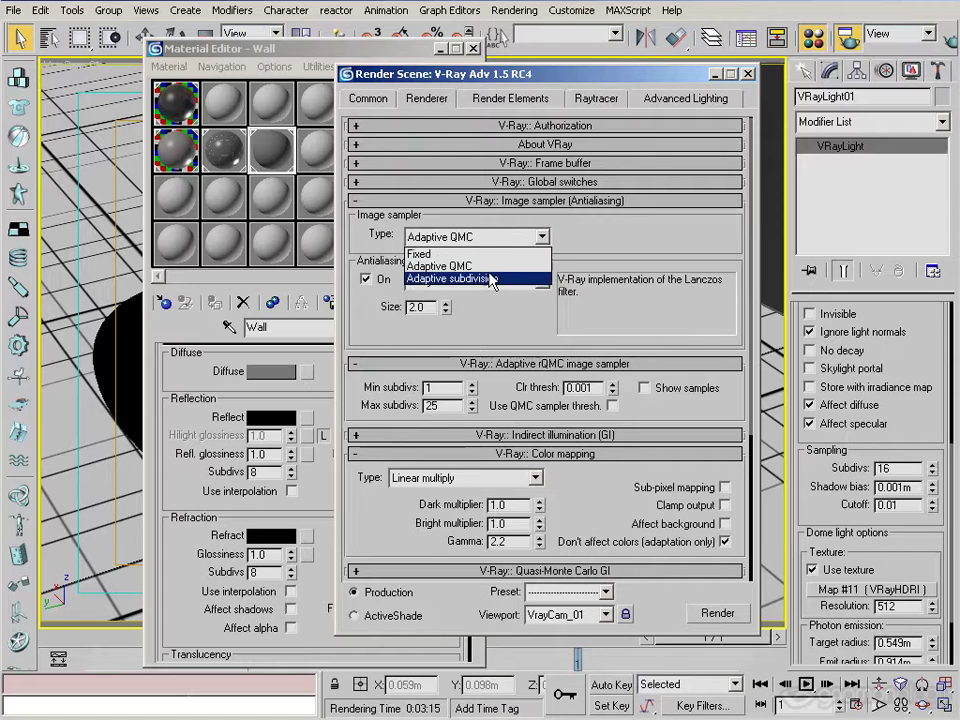
pyautogui.click(488, 279)
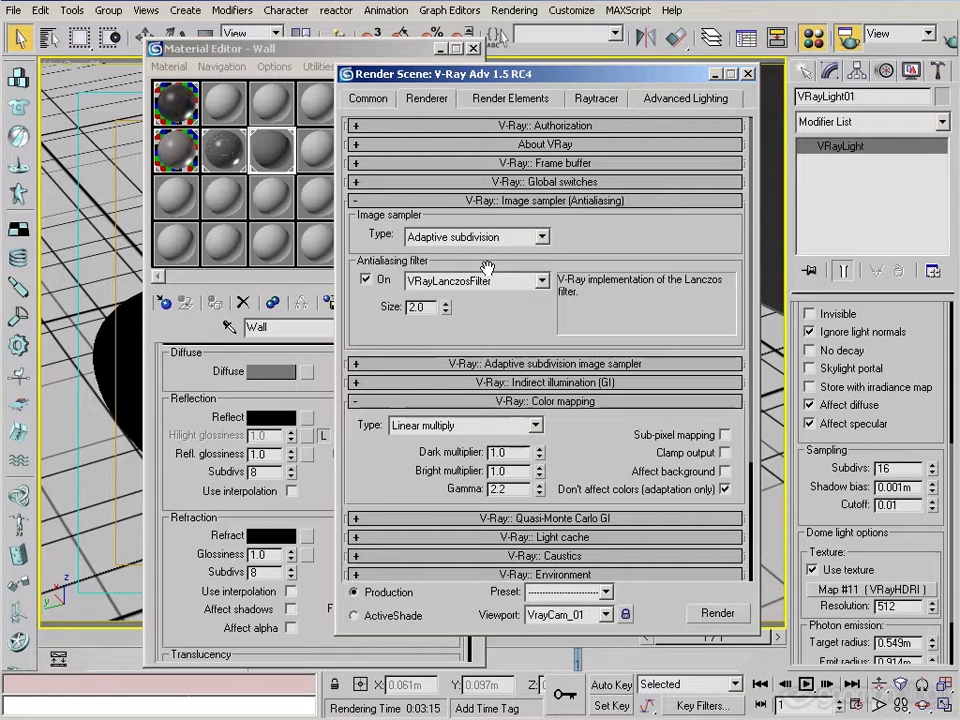
pyautogui.click(505, 236)
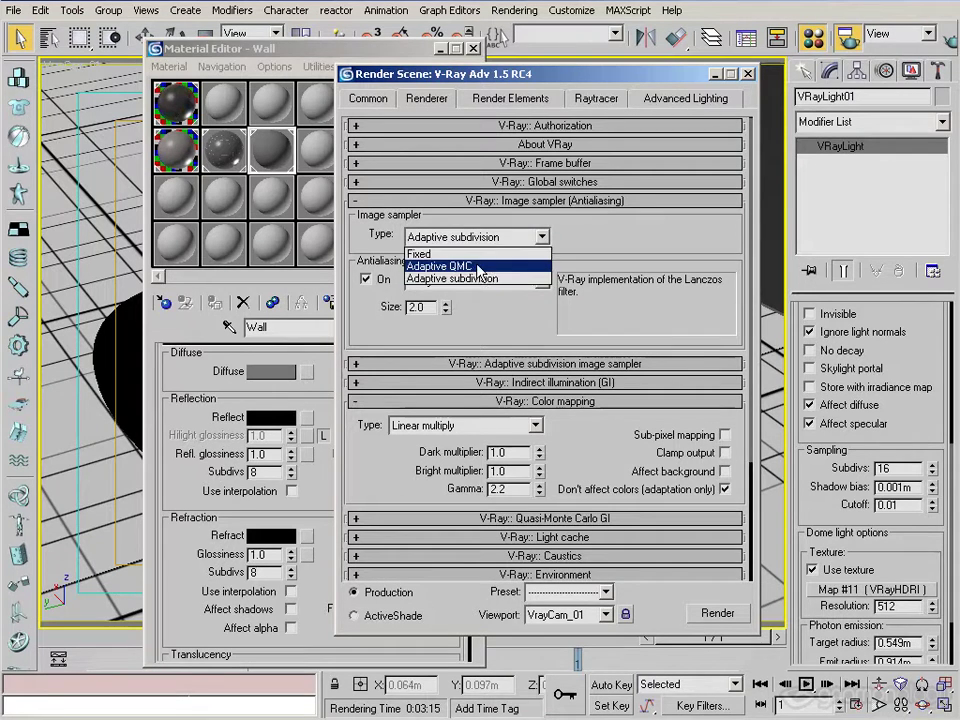
pyautogui.click(470, 266)
pyautogui.click(484, 365)
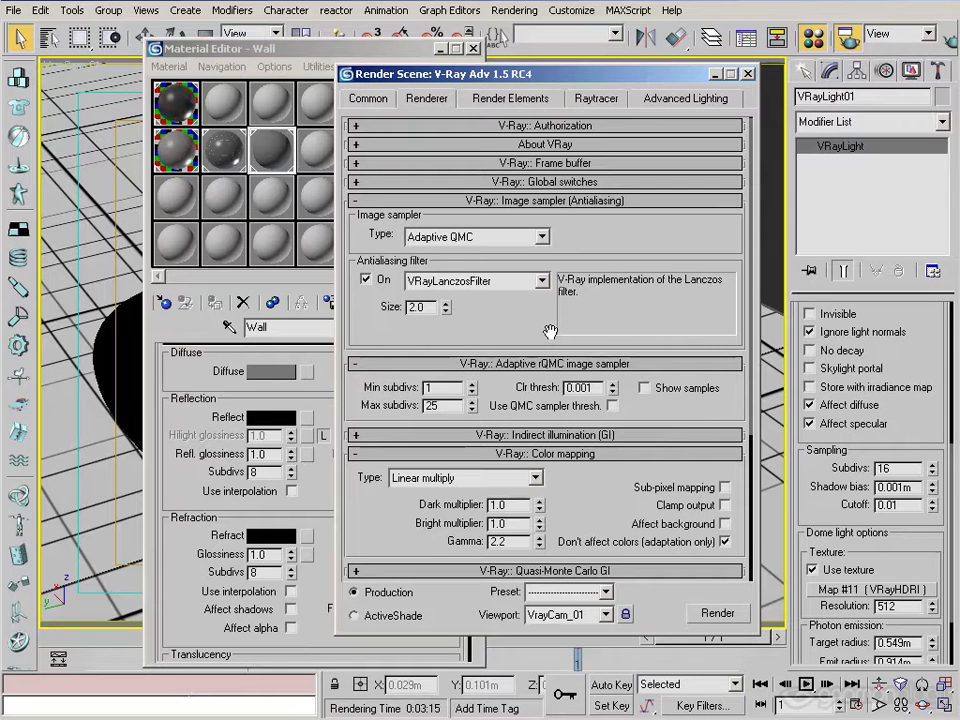